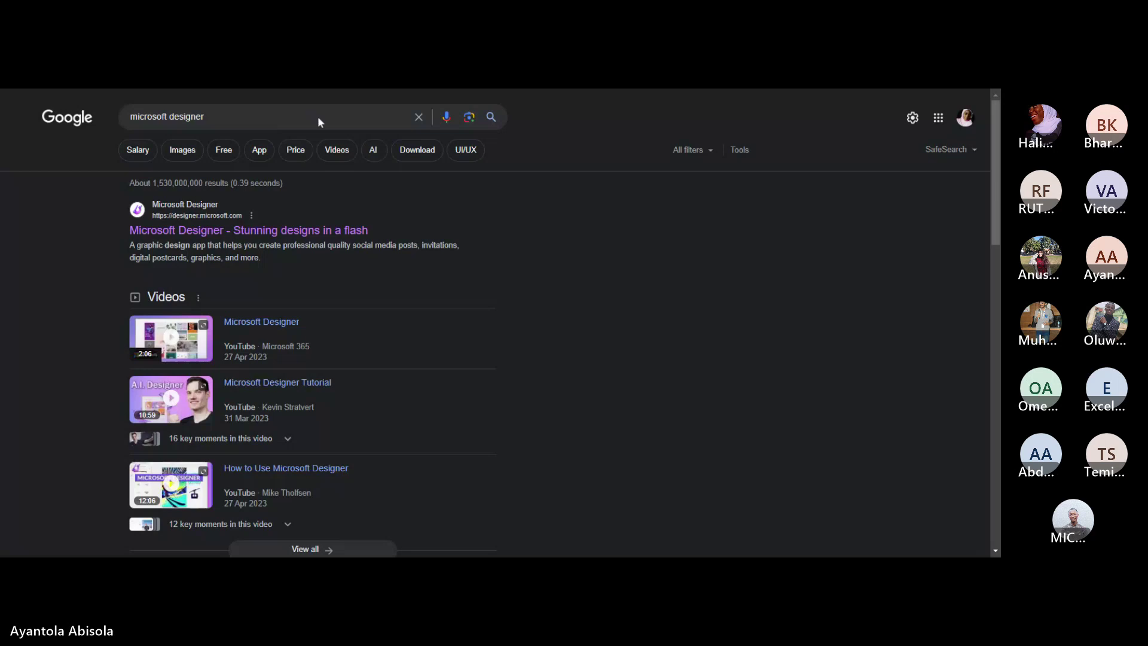
Open the Microsoft Designer site from the search results and sign in with the already signed-in Microsoft account.
mouse_move(320, 341)
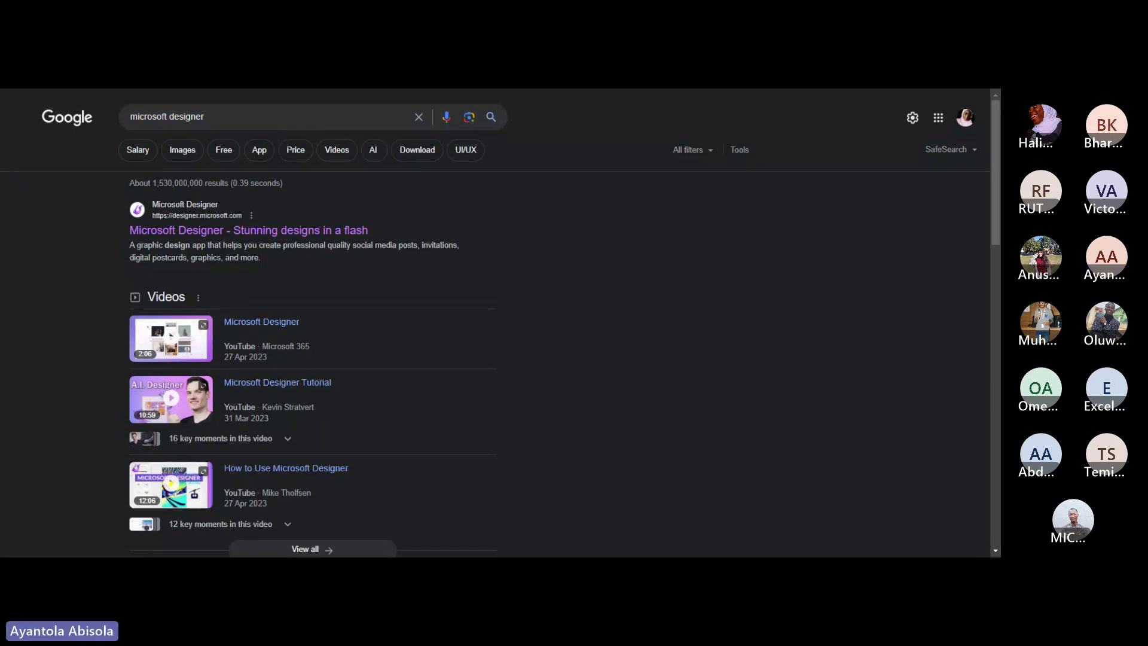
left_click(206, 234)
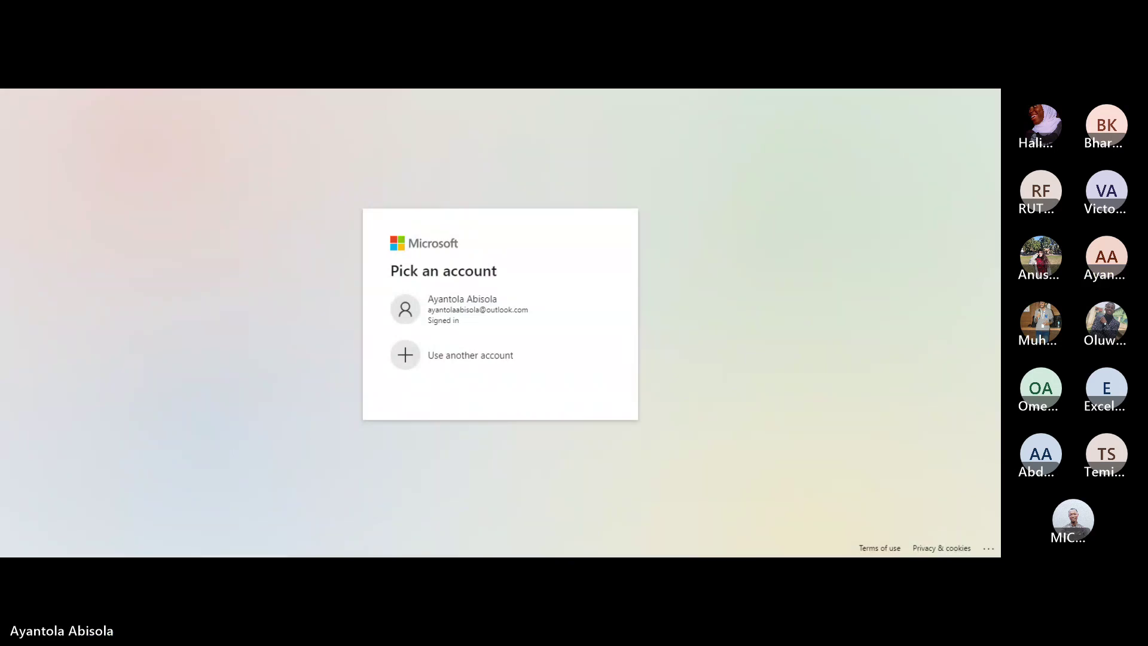
left_click(478, 302)
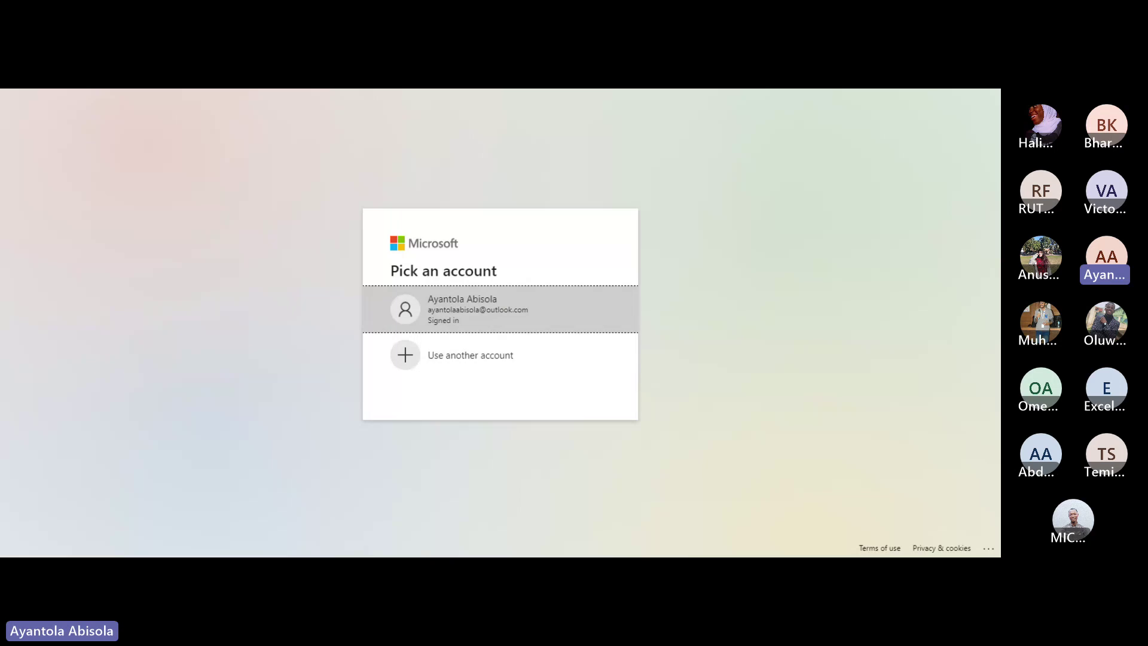
left_click(479, 313)
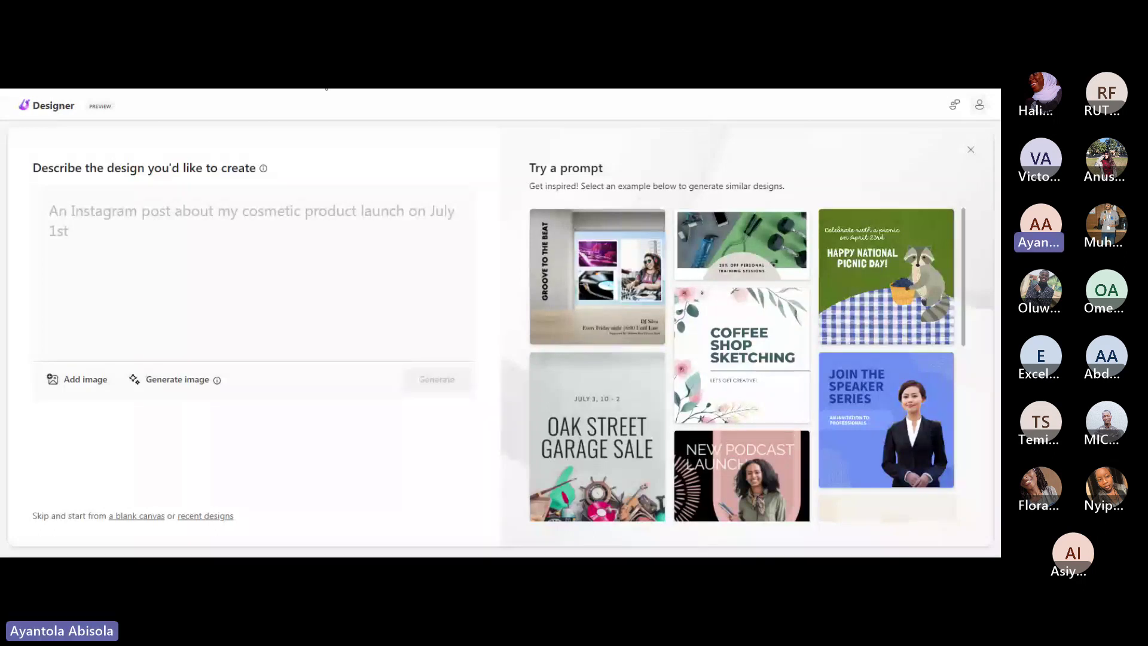
Skip the prompt and start a blank design at 1080 x 1080 px, the size for Instagram posts.
left_click(161, 516)
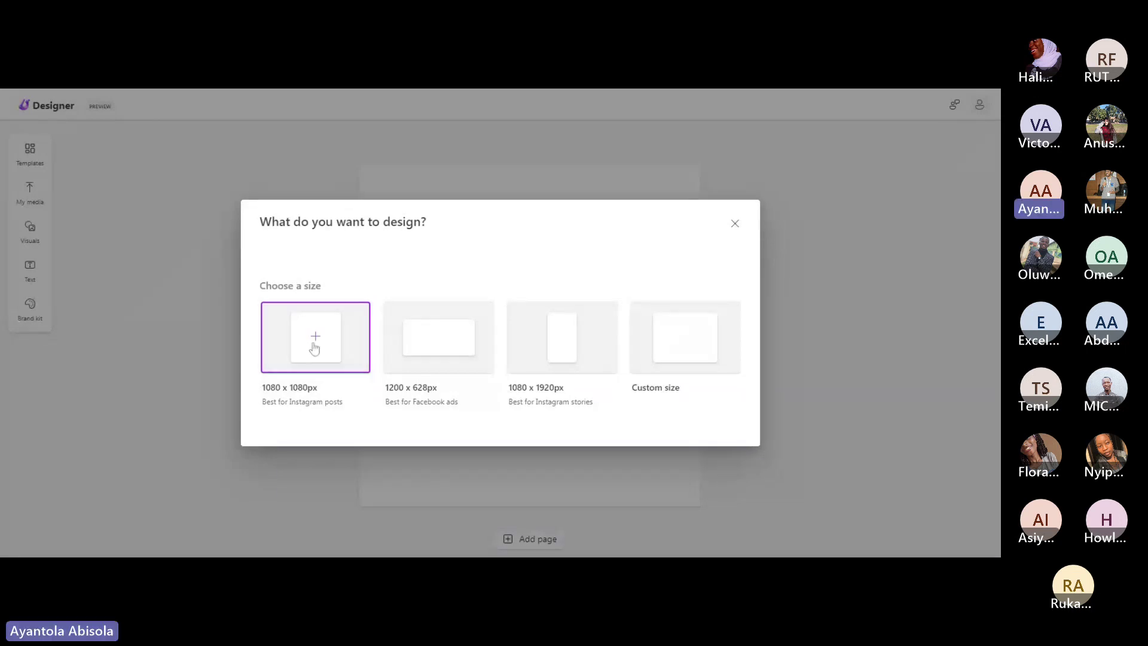
left_click(347, 340)
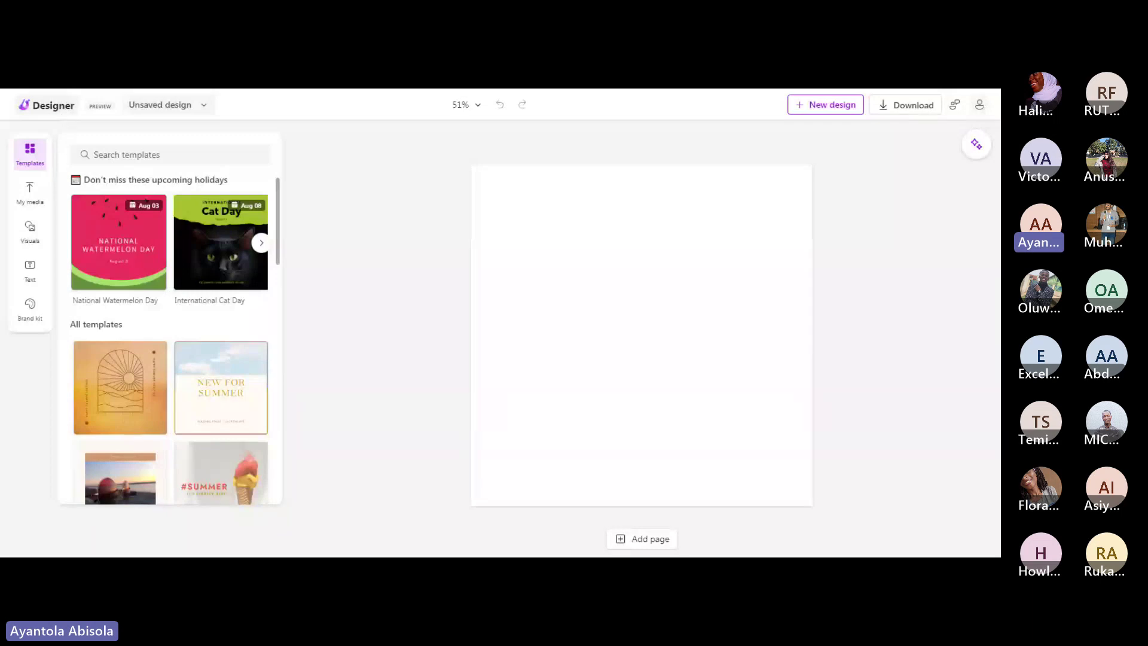
Look over the saved projects under My designs and return to the blank canvas.
left_click(66, 113)
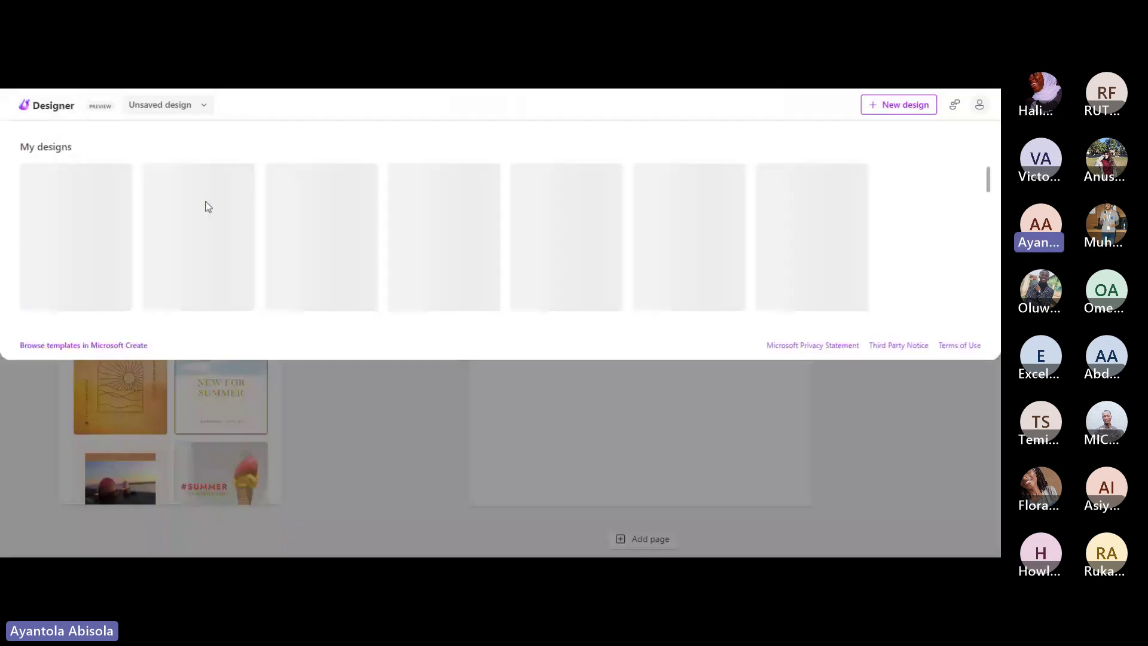
left_click(58, 114)
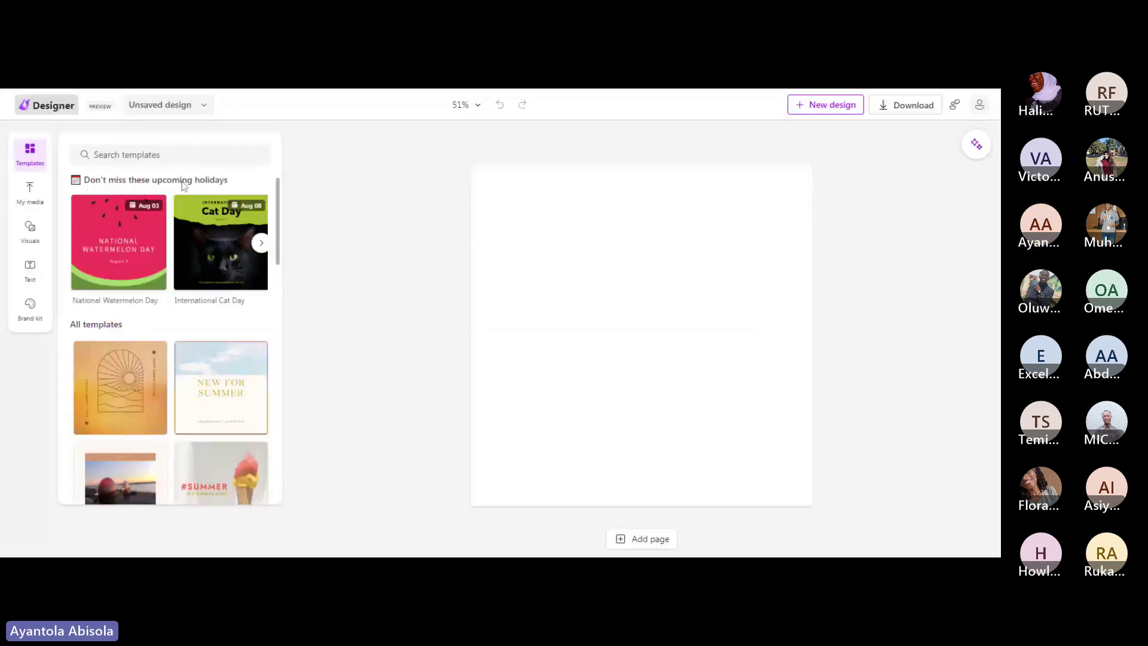
left_click(48, 105)
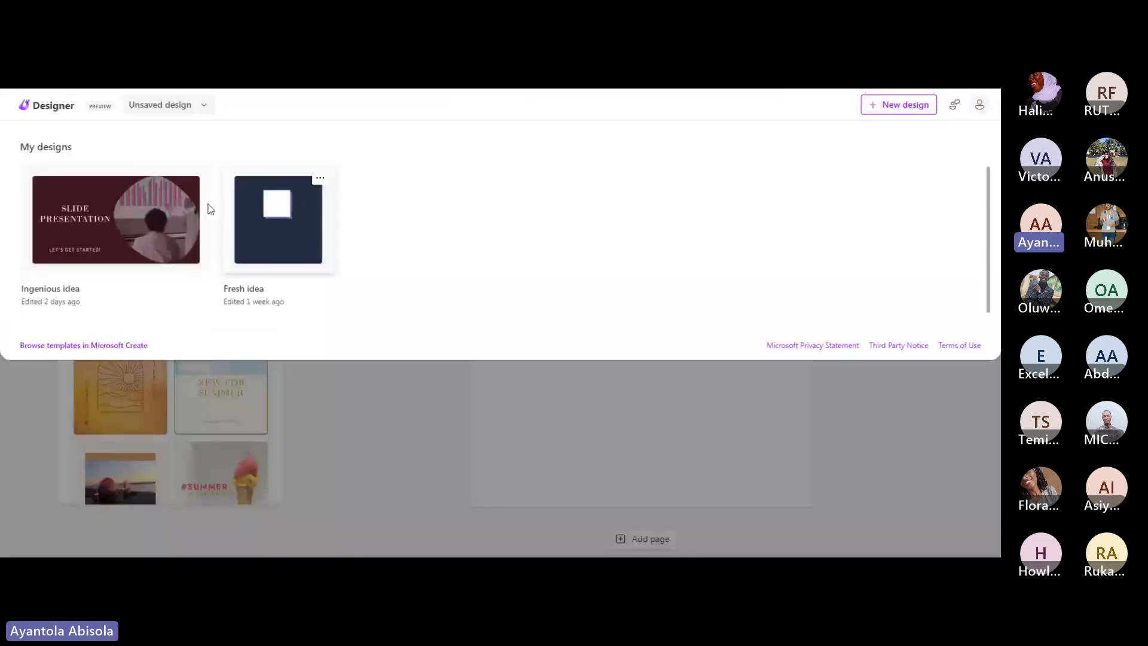
left_click(66, 114)
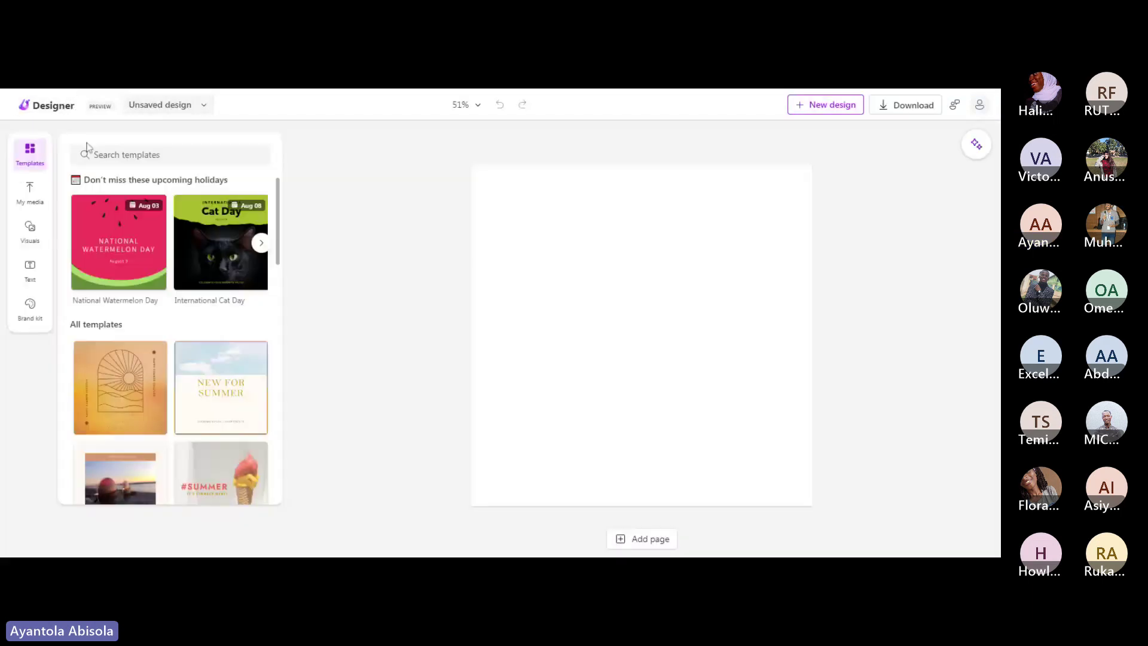
Review the full list of preset sizes and resize the unsaved design to 1080 x 1080 px in a new tab.
left_click(153, 111)
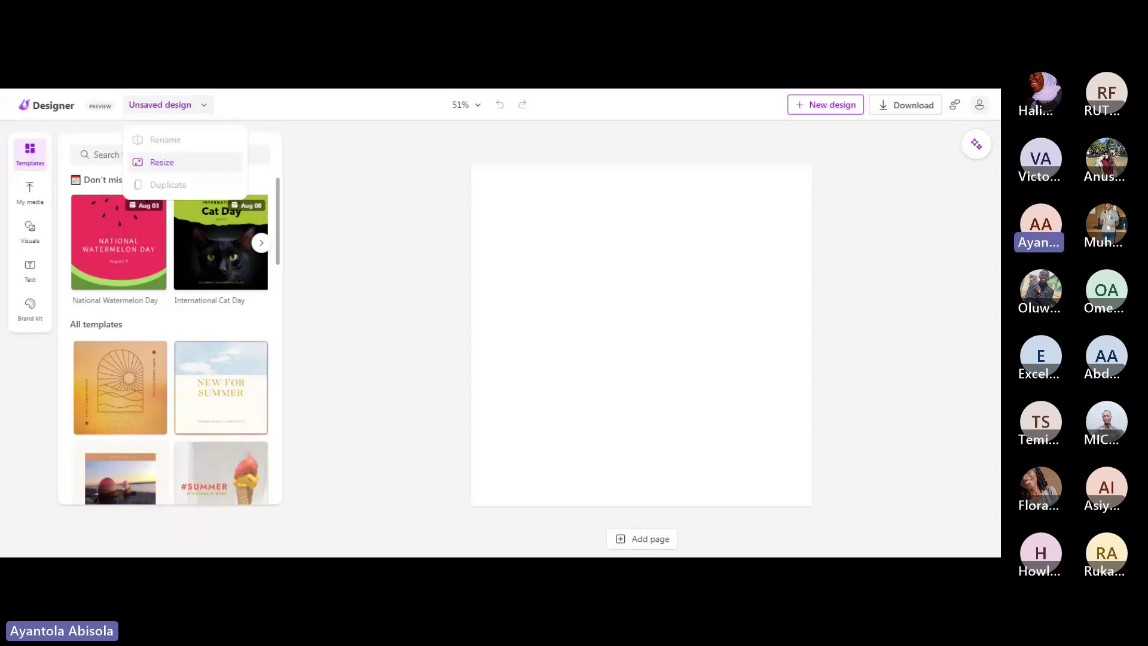
left_click(172, 162)
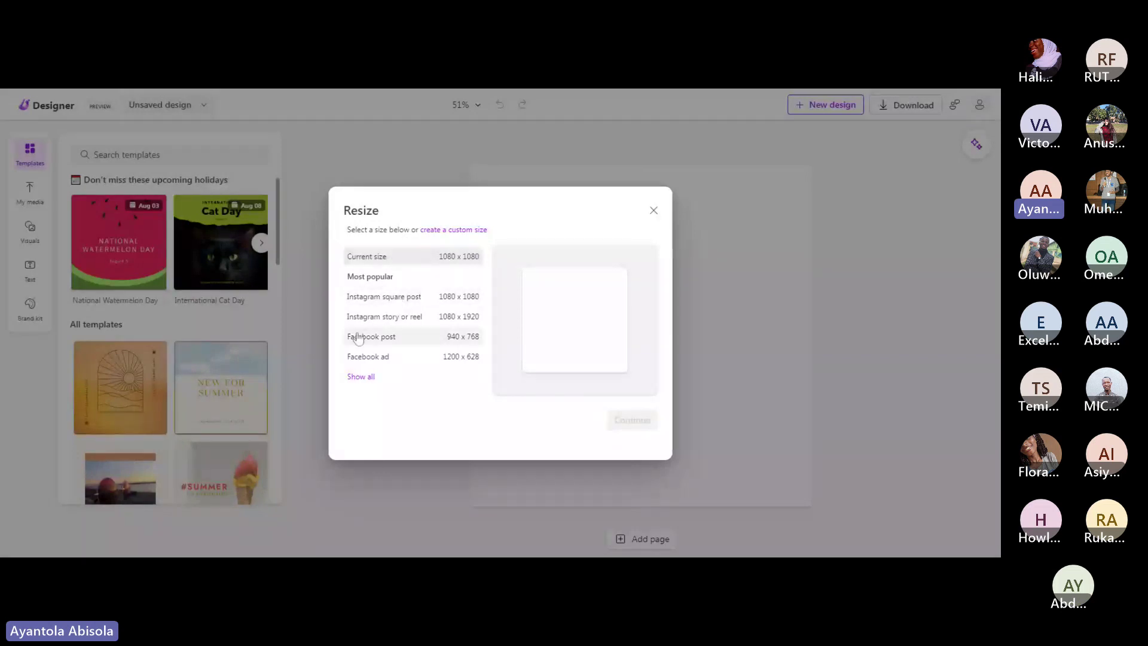
left_click(359, 378)
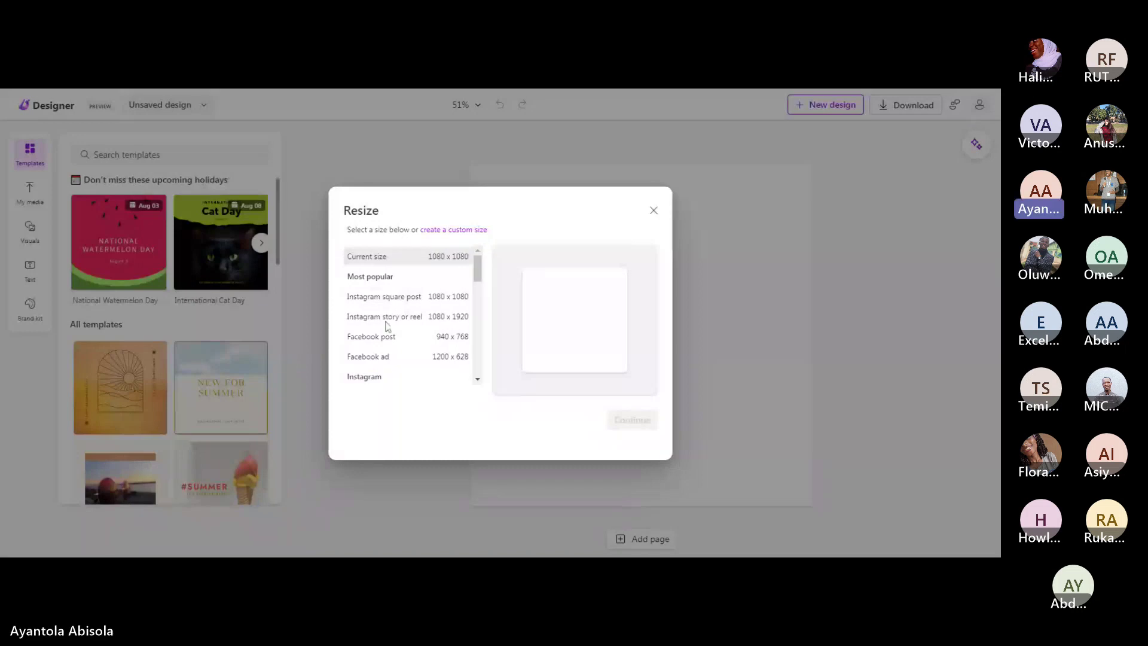
left_click_drag(480, 281, 494, 384)
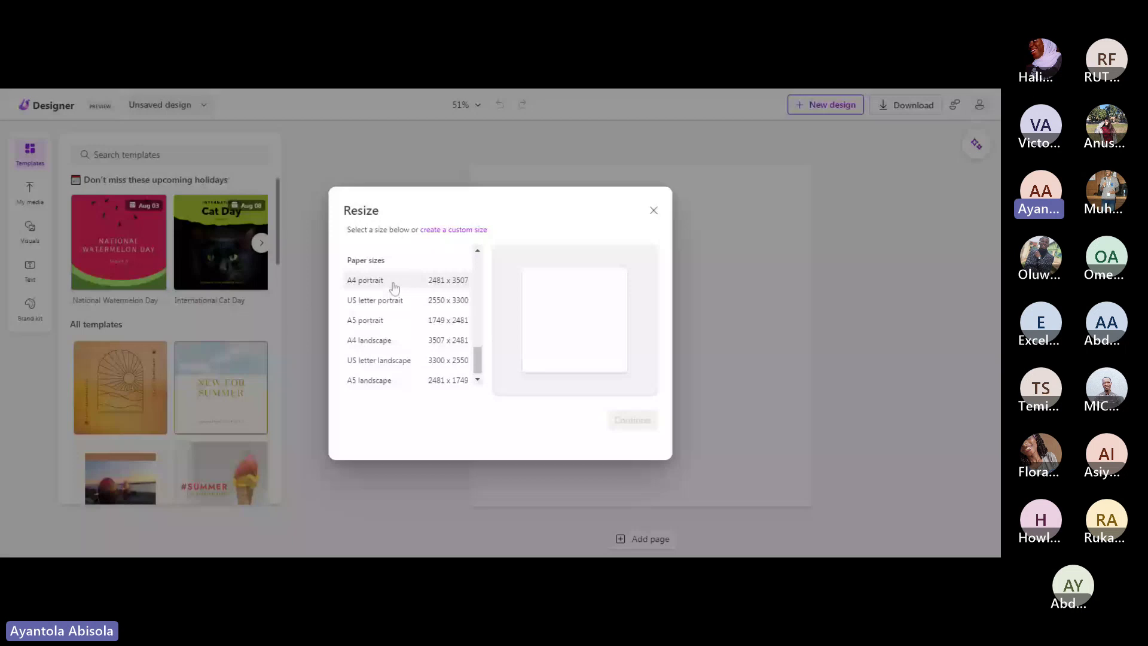
scroll(476, 252, "up", 10)
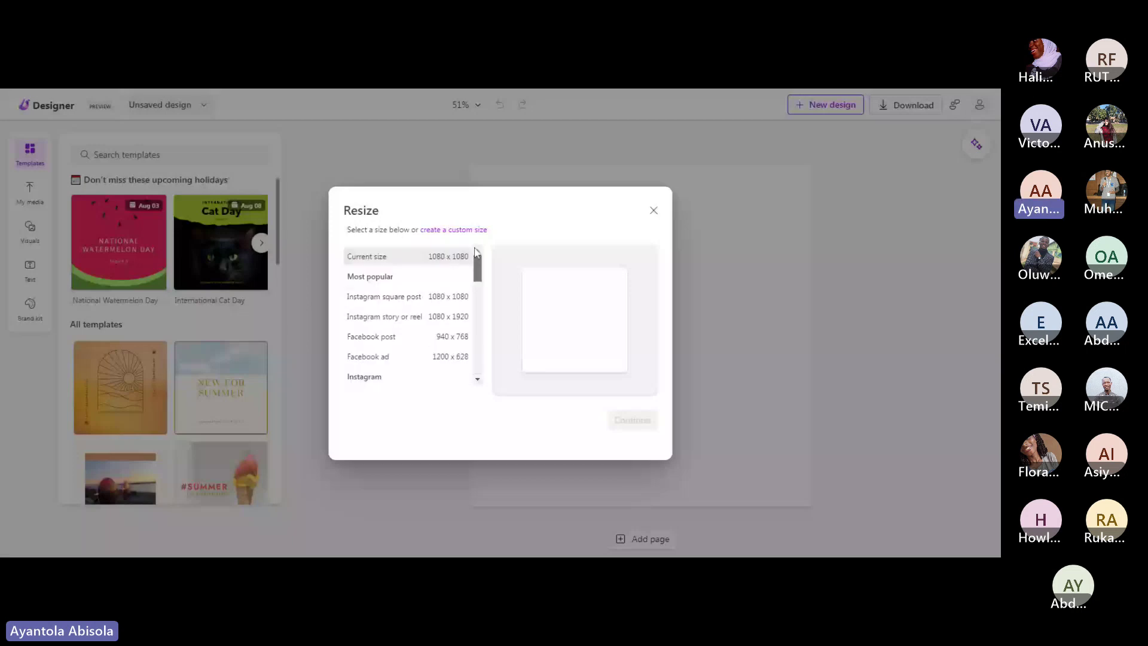
left_click(448, 267)
left_click(634, 421)
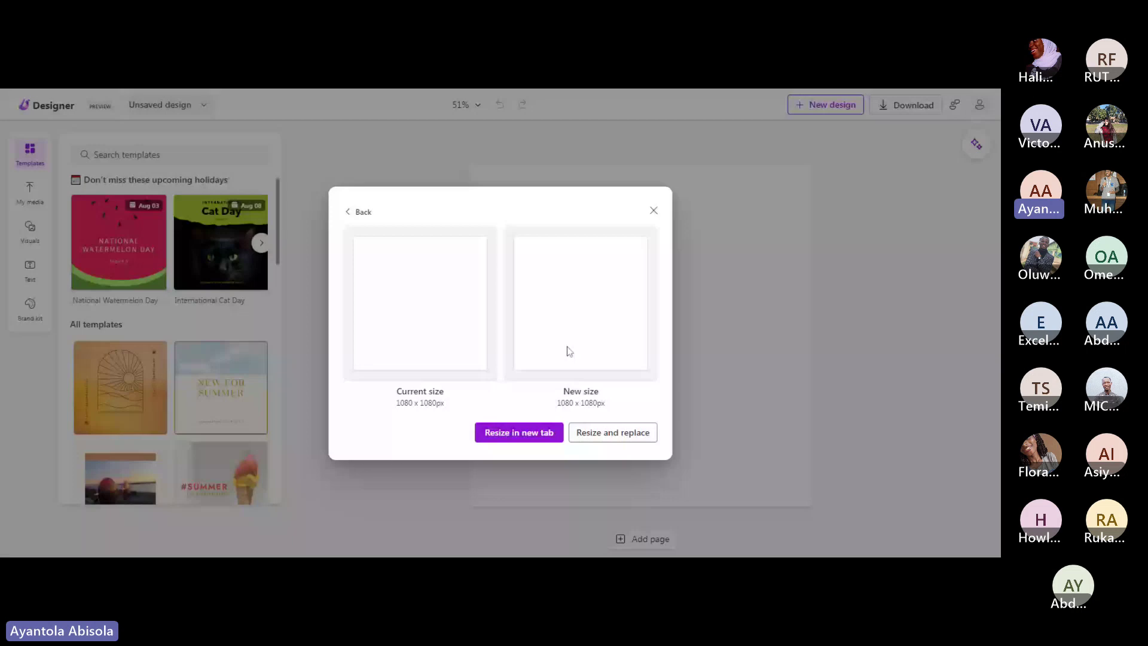
left_click(534, 440)
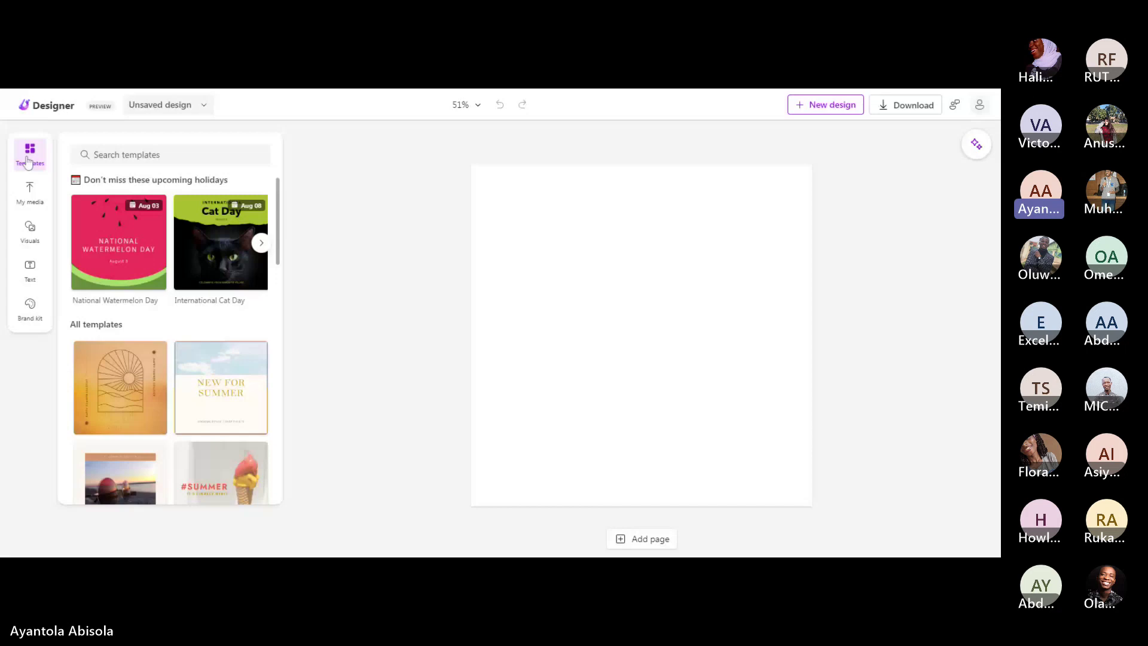
Zoom the canvas to 100% and then reduce the zoom to 50%.
left_click(474, 105)
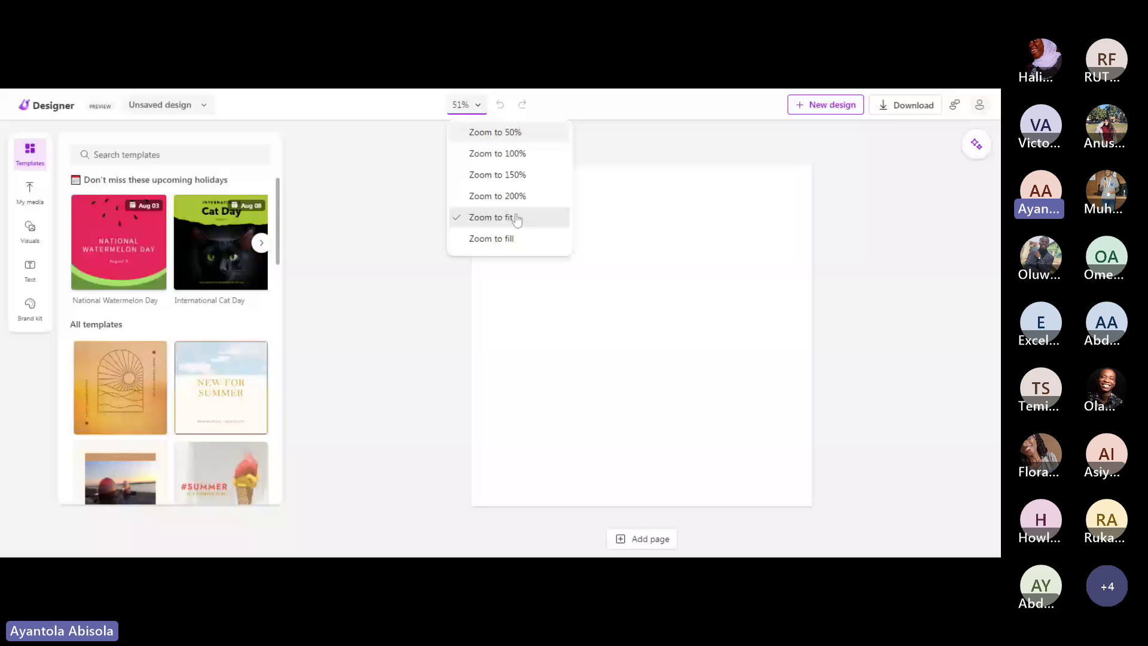
left_click(514, 158)
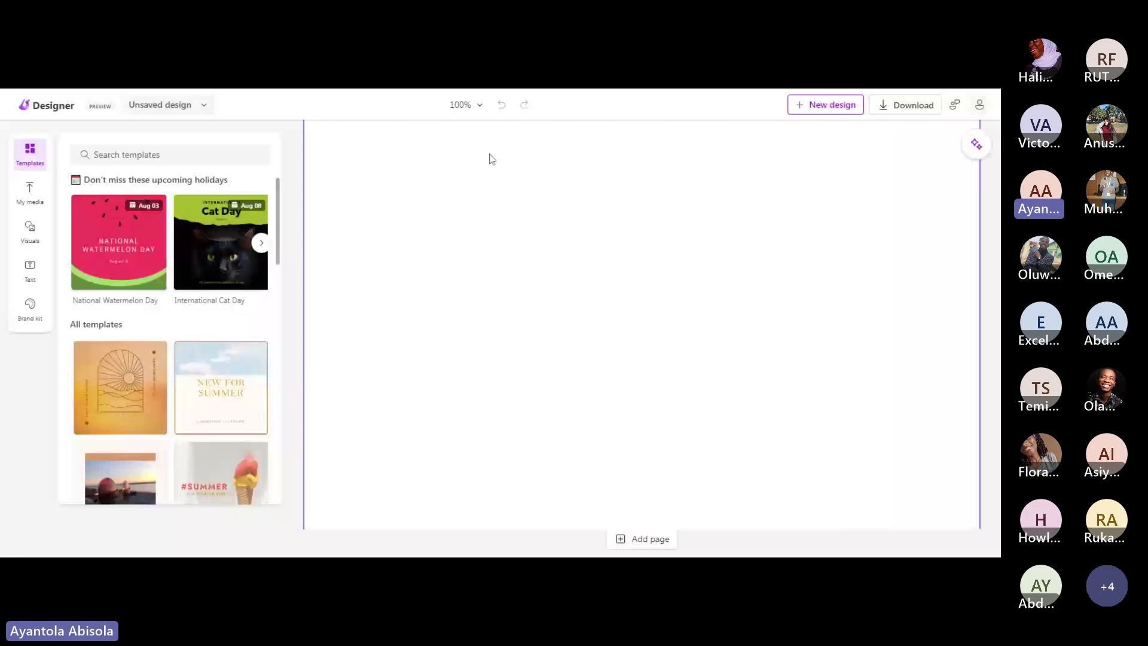
key("ctrl+minus")
left_click(476, 106)
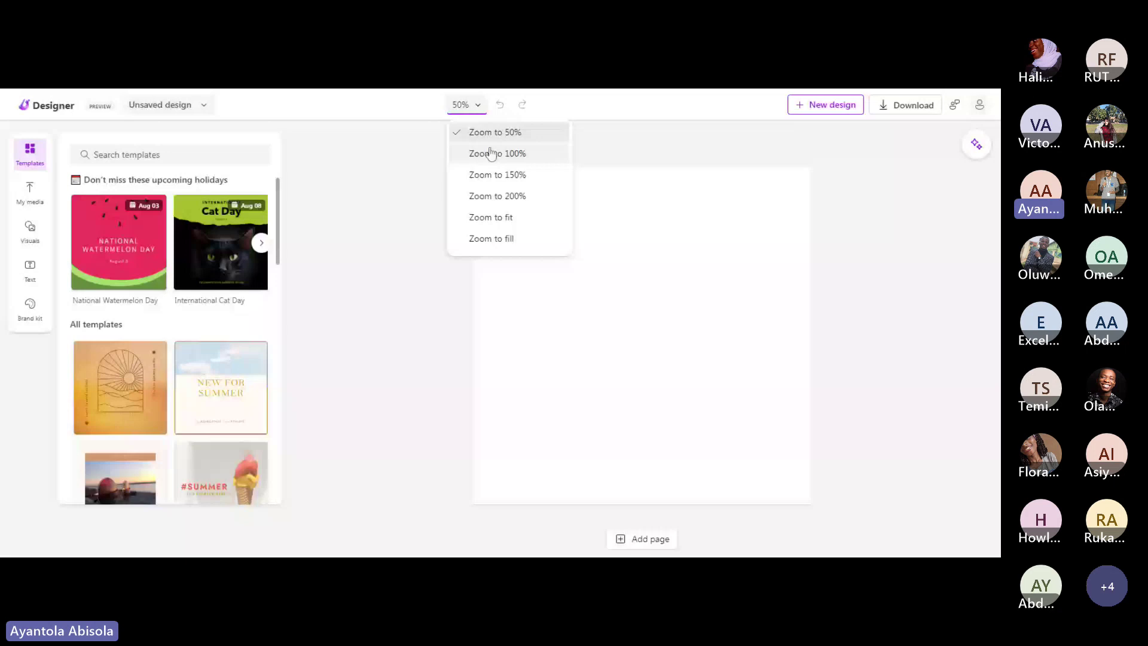
left_click(434, 135)
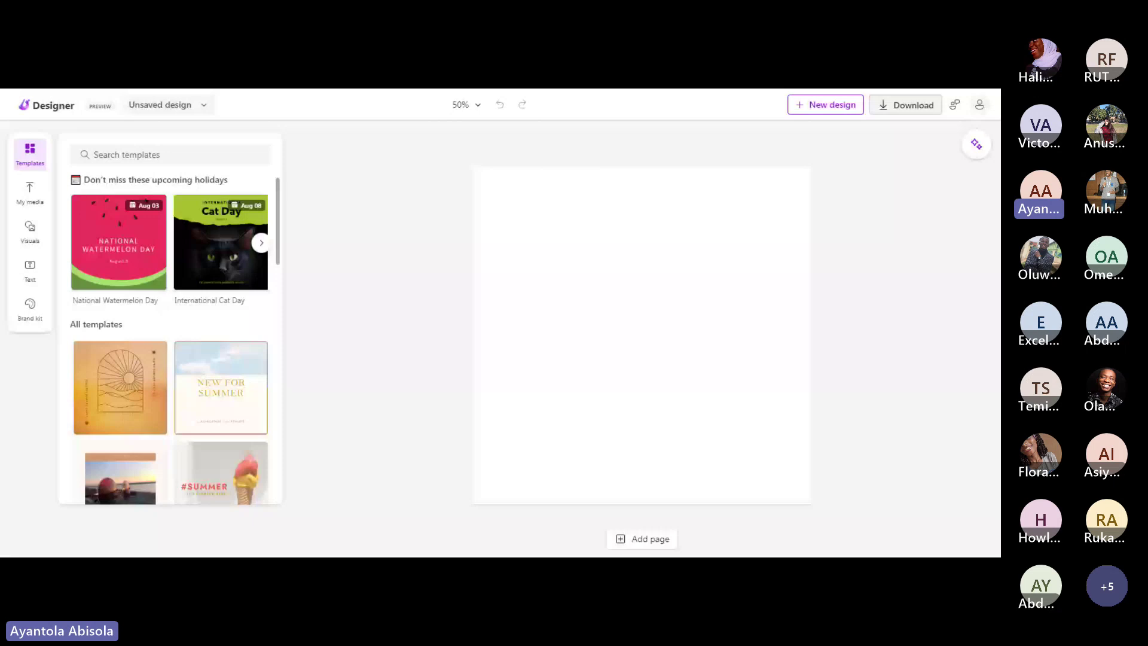
Examine the file types available for downloading the design, without changing the selection.
left_click(904, 104)
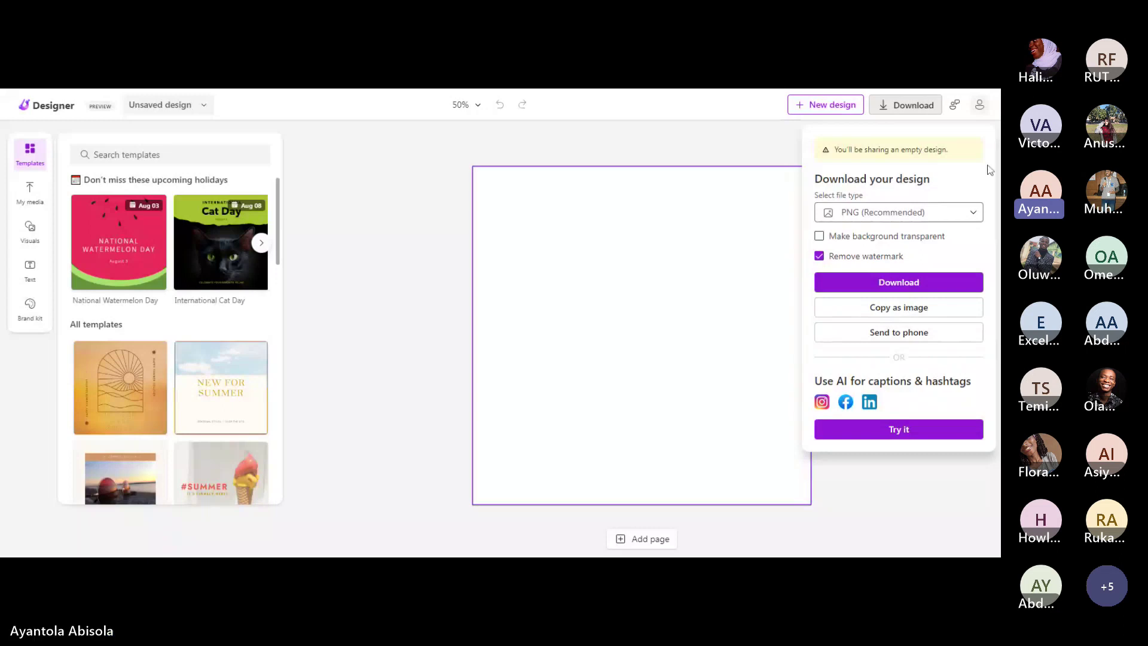
left_click(947, 214)
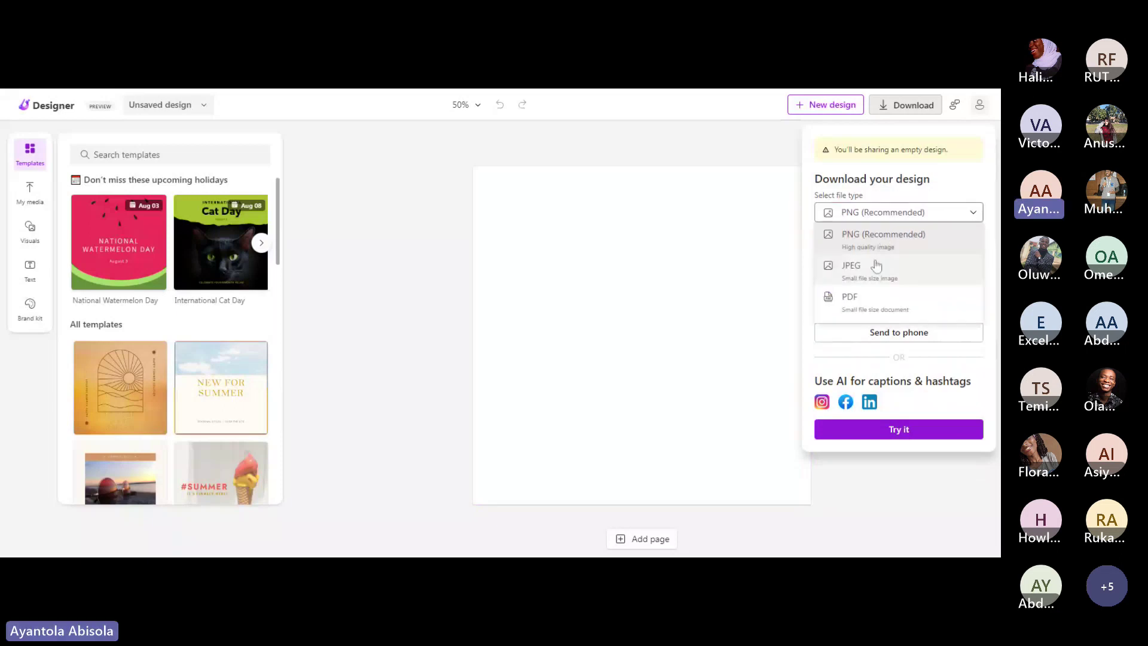
left_click(747, 281)
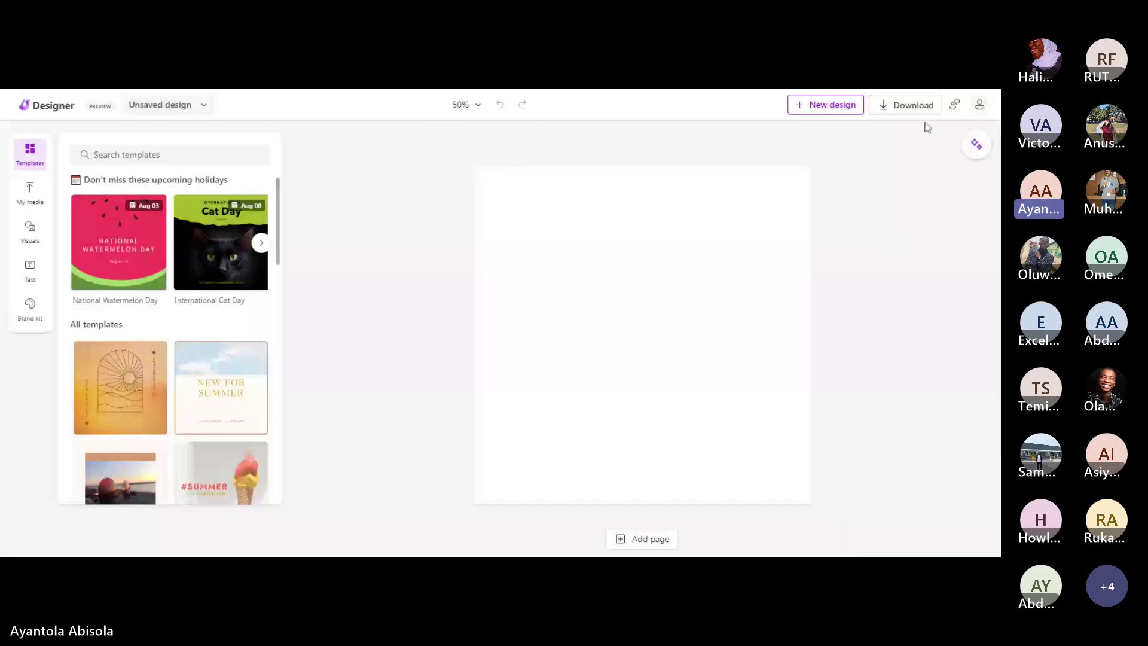
Download the empty design as a PNG with the watermark removed and without a transparent background, and dismiss the share invitation.
left_click(906, 105)
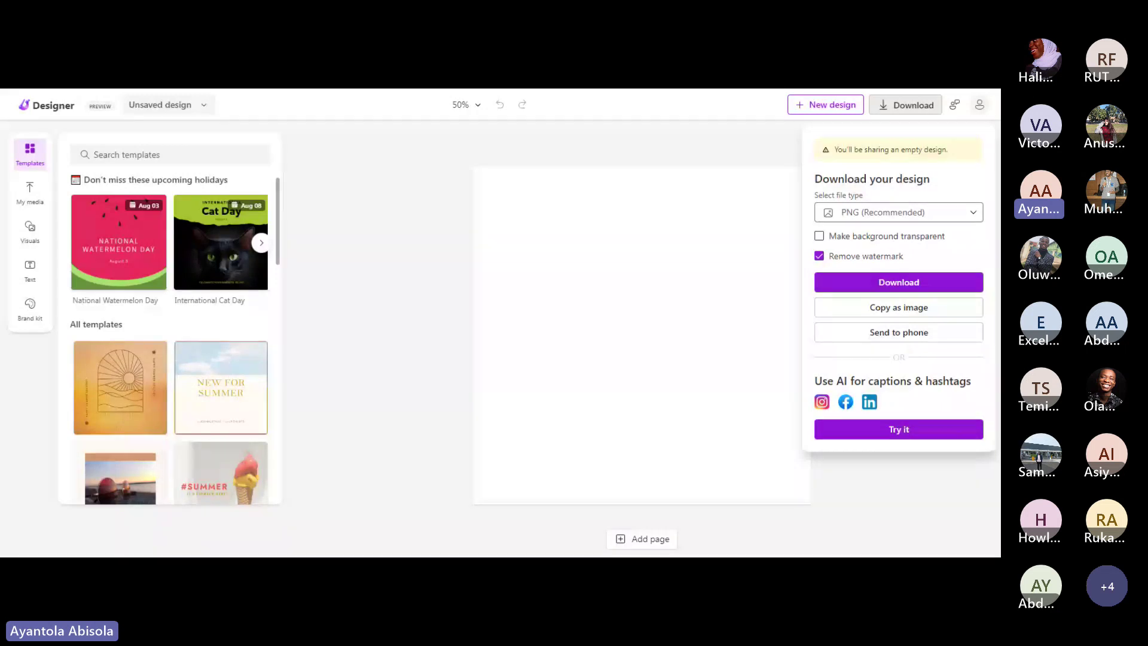
left_click(819, 237)
left_click(819, 257)
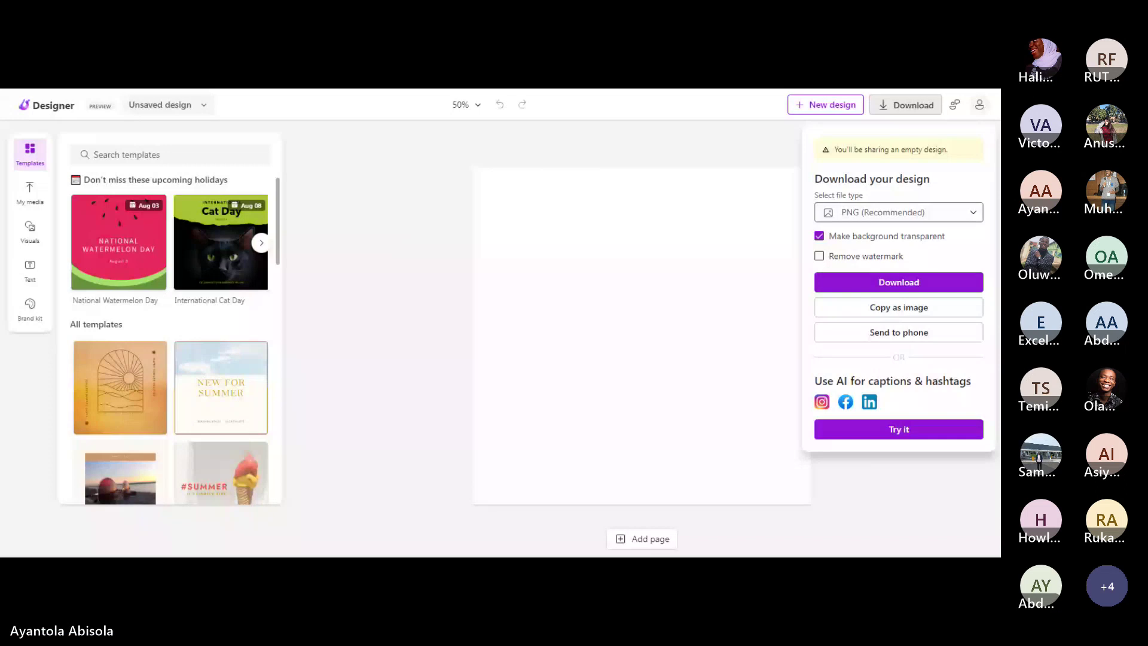
left_click(818, 257)
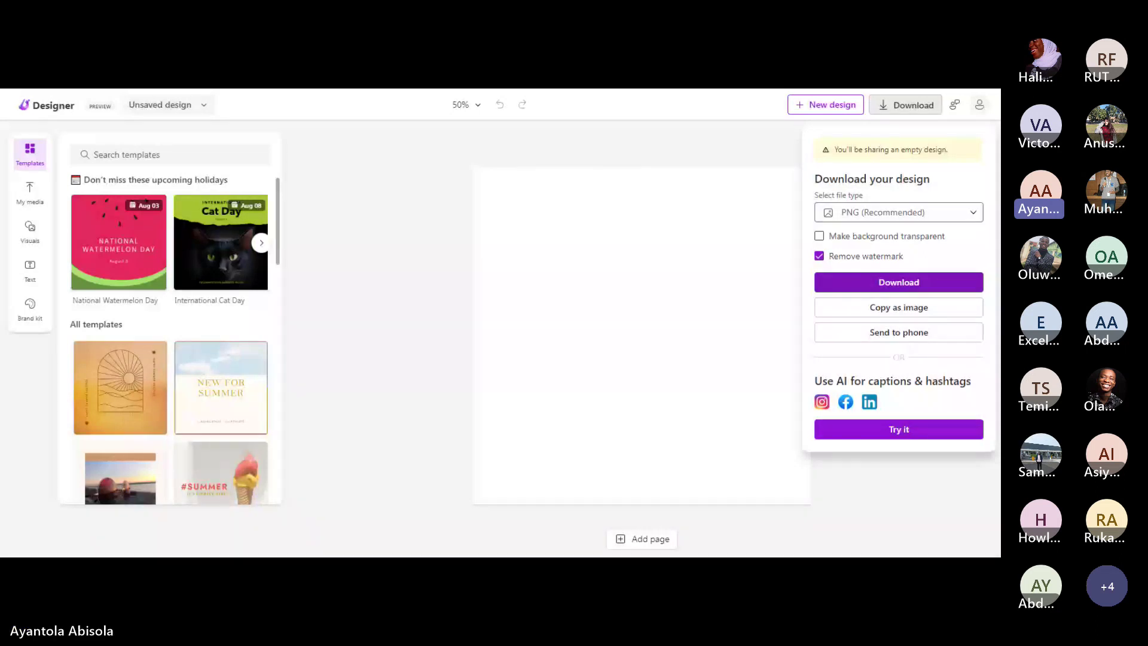
left_click(917, 287)
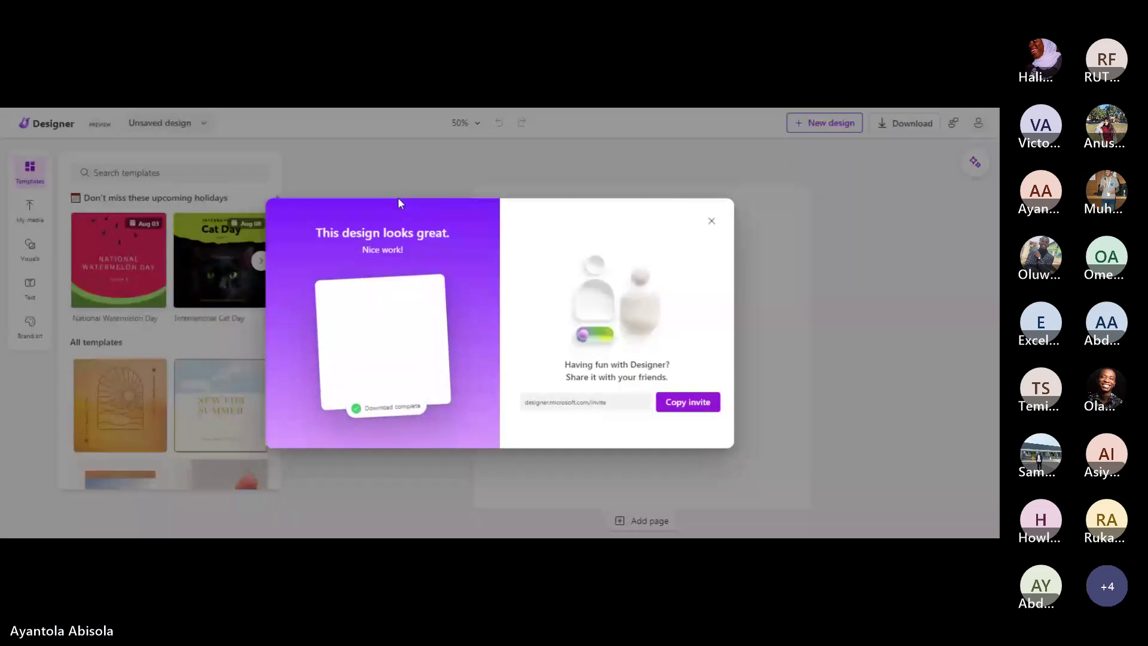
left_click(715, 226)
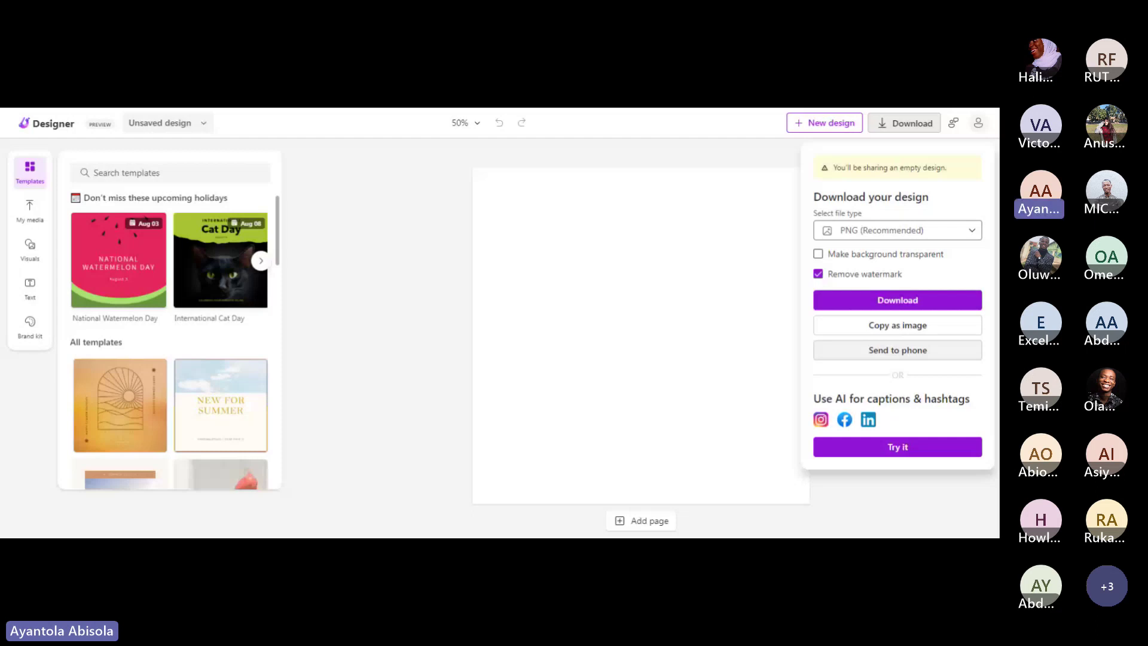
Show the QR code for sending the design to a phone, view the AI captions option and close the download options.
left_click(902, 352)
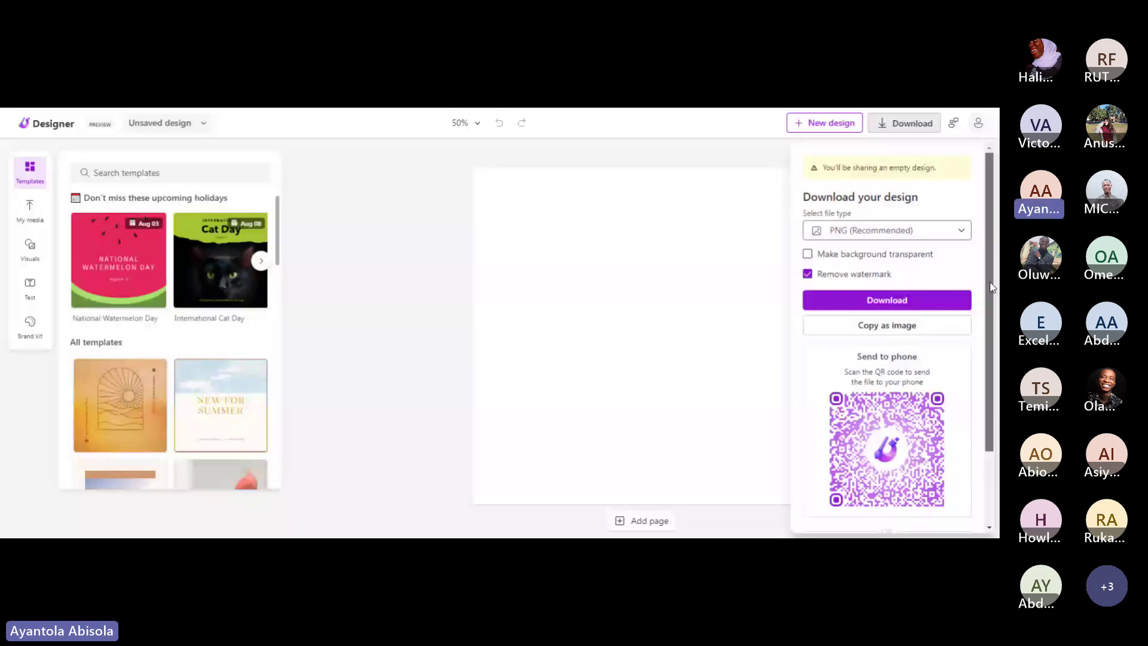
scroll(990, 286, "down", 2)
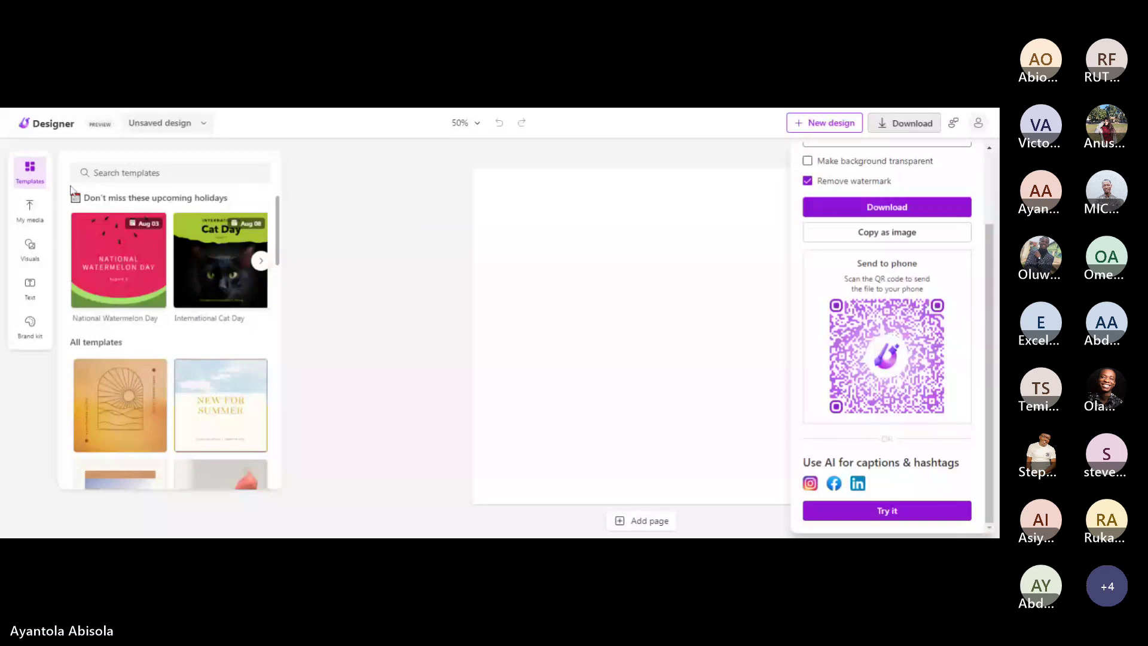
left_click(856, 129)
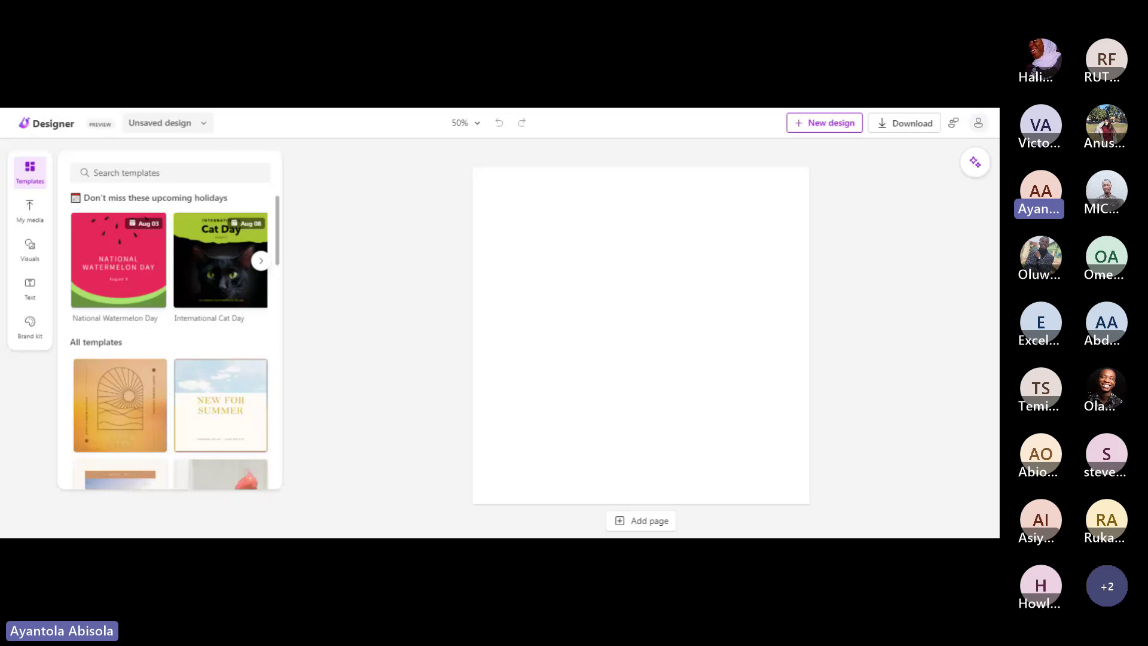
Review the media upload sources and uploaded images, and display the QR code for uploading files from a phone.
left_click(37, 214)
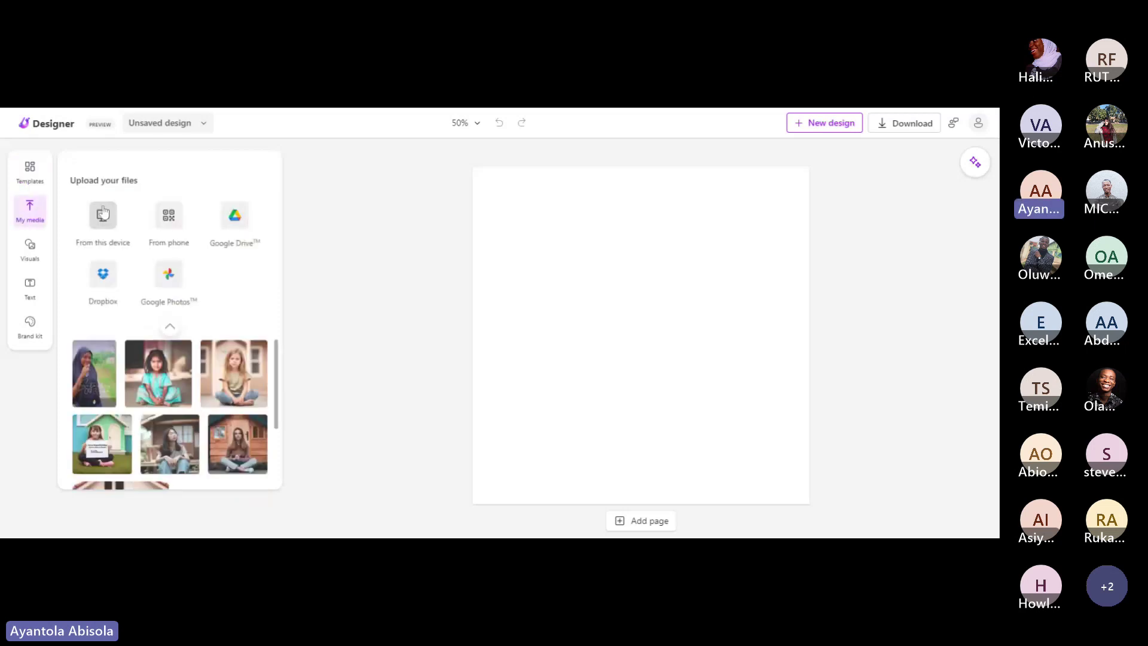
scroll(278, 390, "down", 1)
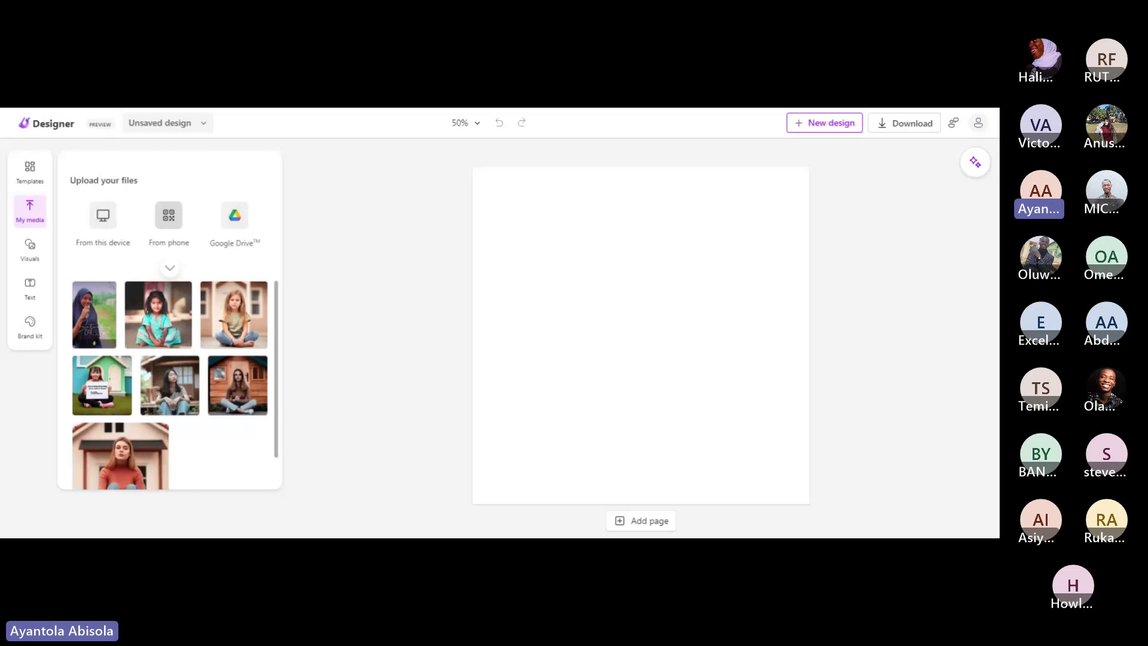
left_click(173, 227)
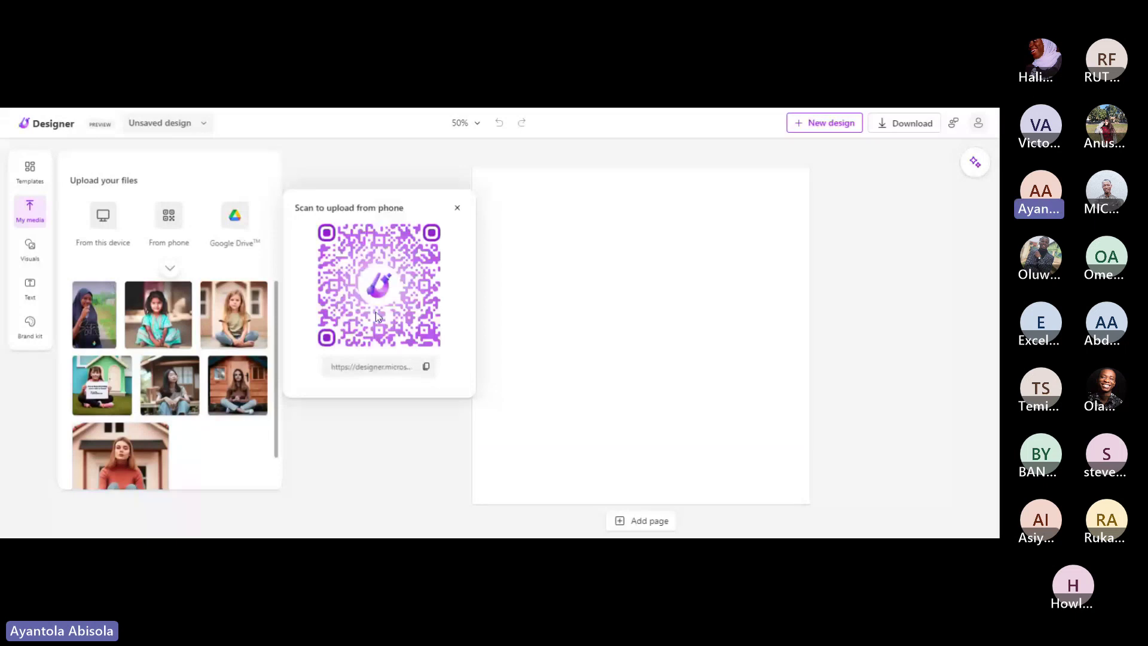
Close the phone upload QR code and look through the previously uploaded images.
key("Escape")
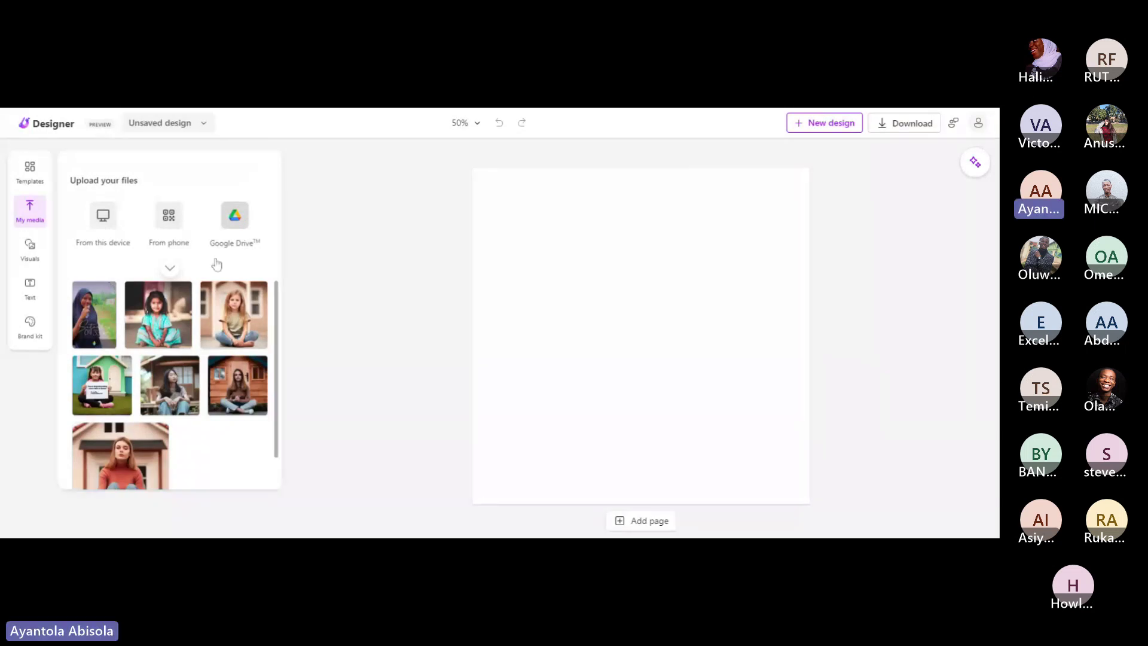
mouse_move(189, 307)
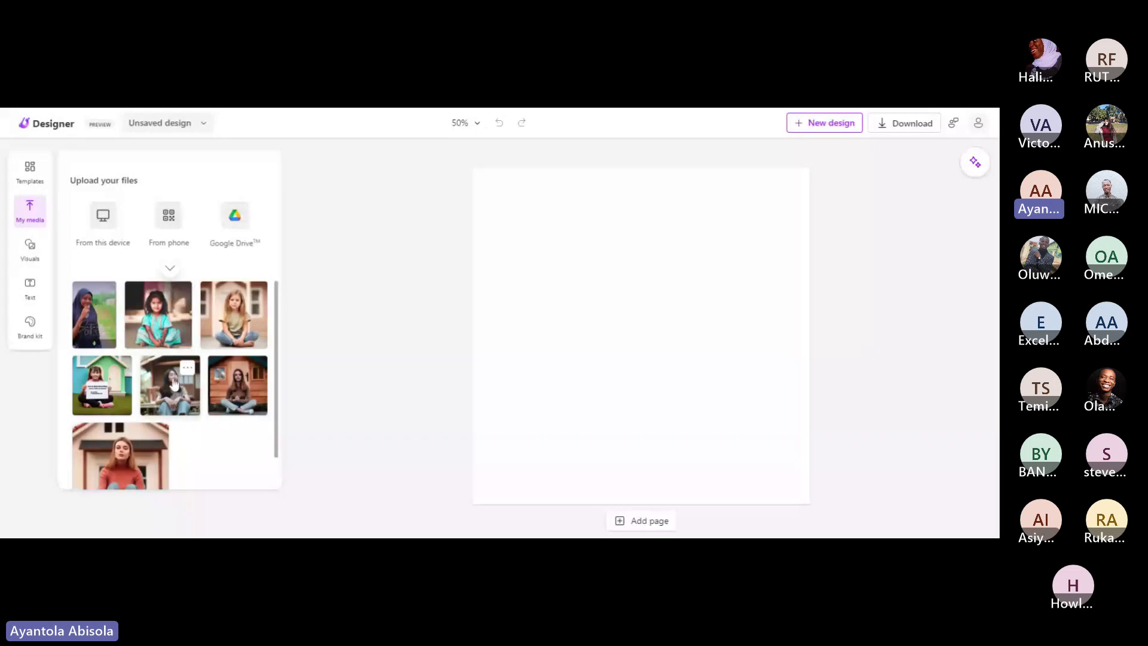
scroll(234, 412, "down", 2)
scroll(287, 406, "up", 2)
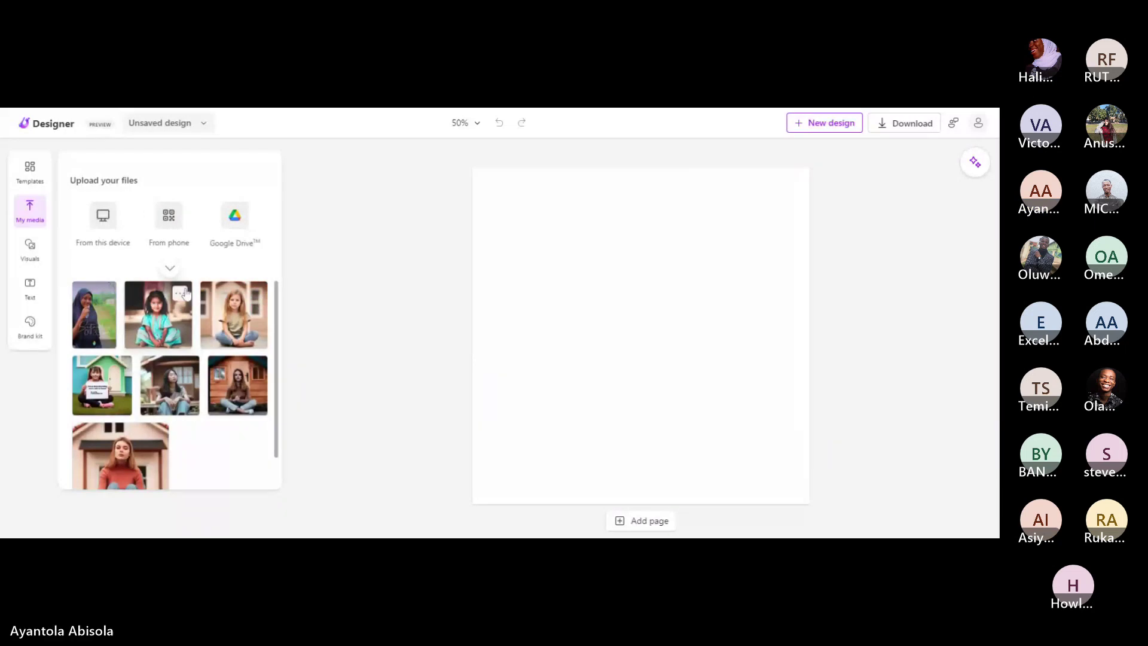
Add the purple square from the filled shapes of the visuals library to the blank design.
left_click(39, 250)
mouse_move(266, 280)
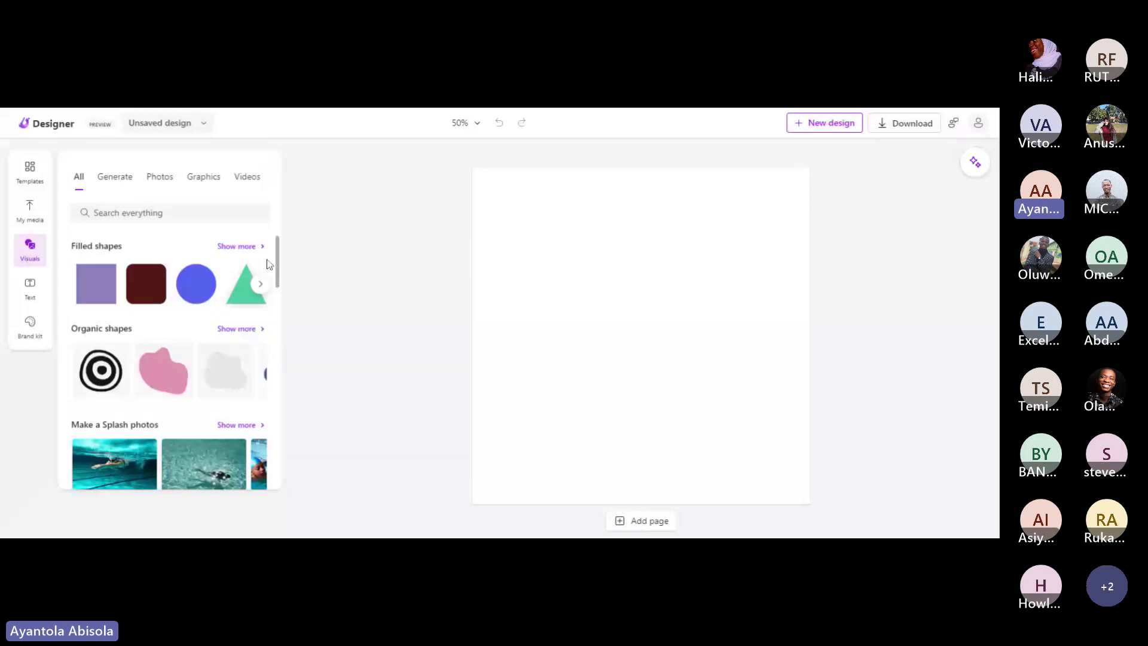
left_click(239, 245)
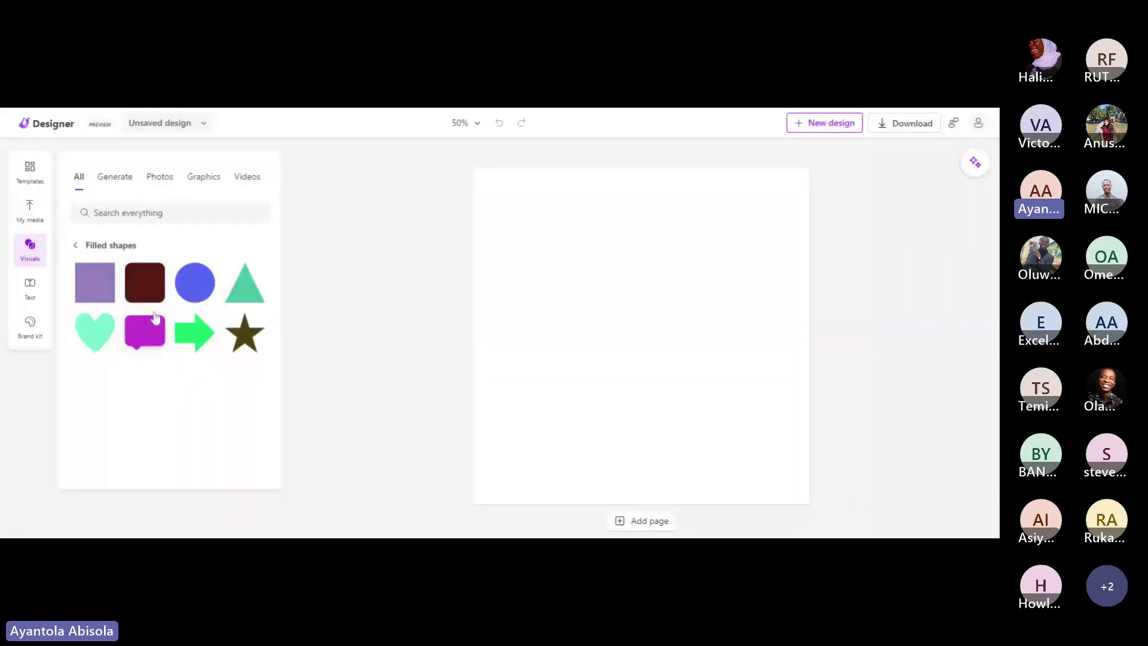
left_click(98, 297)
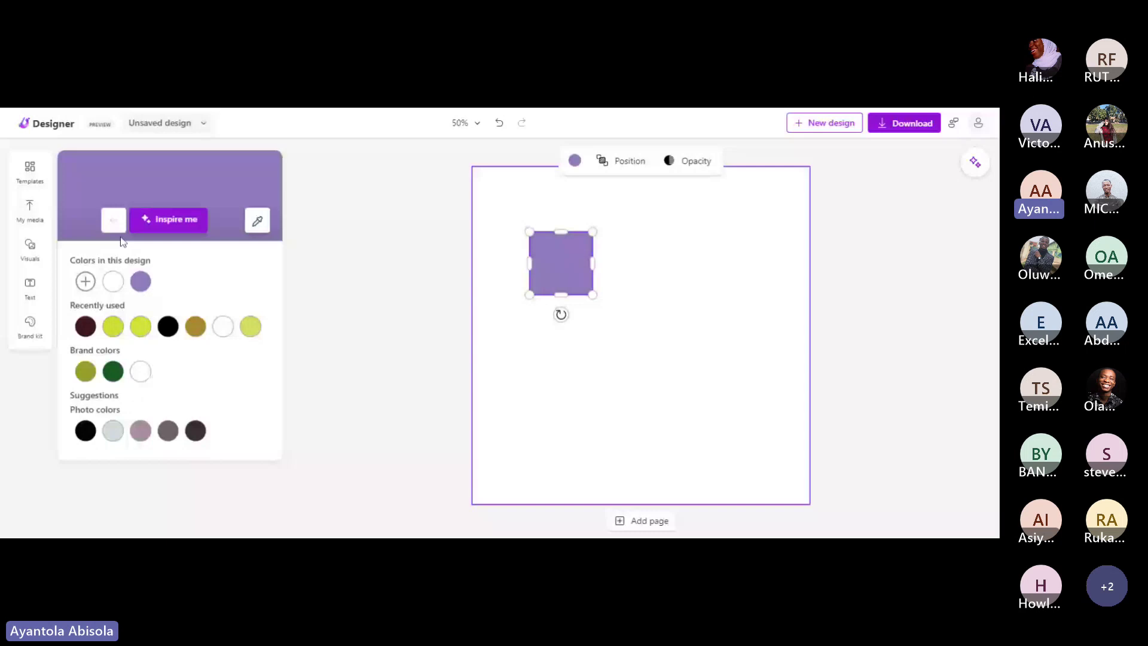
Review the visuals library's overall collection, its image generation section and its photo categories.
left_click(30, 242)
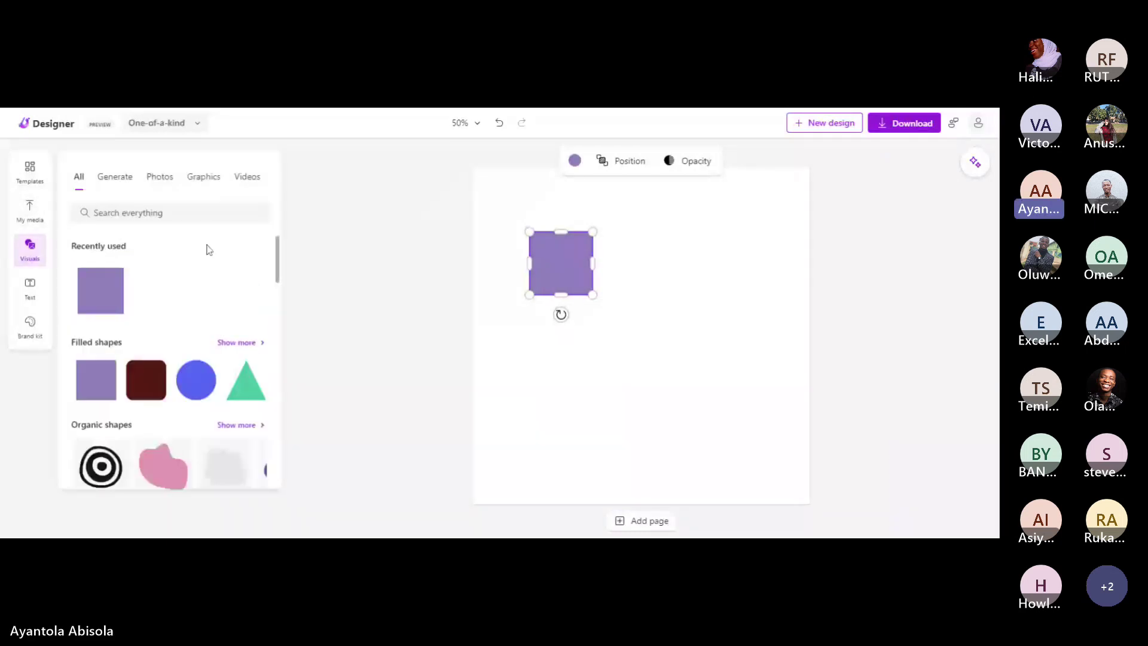
scroll(197, 354, "down", 1)
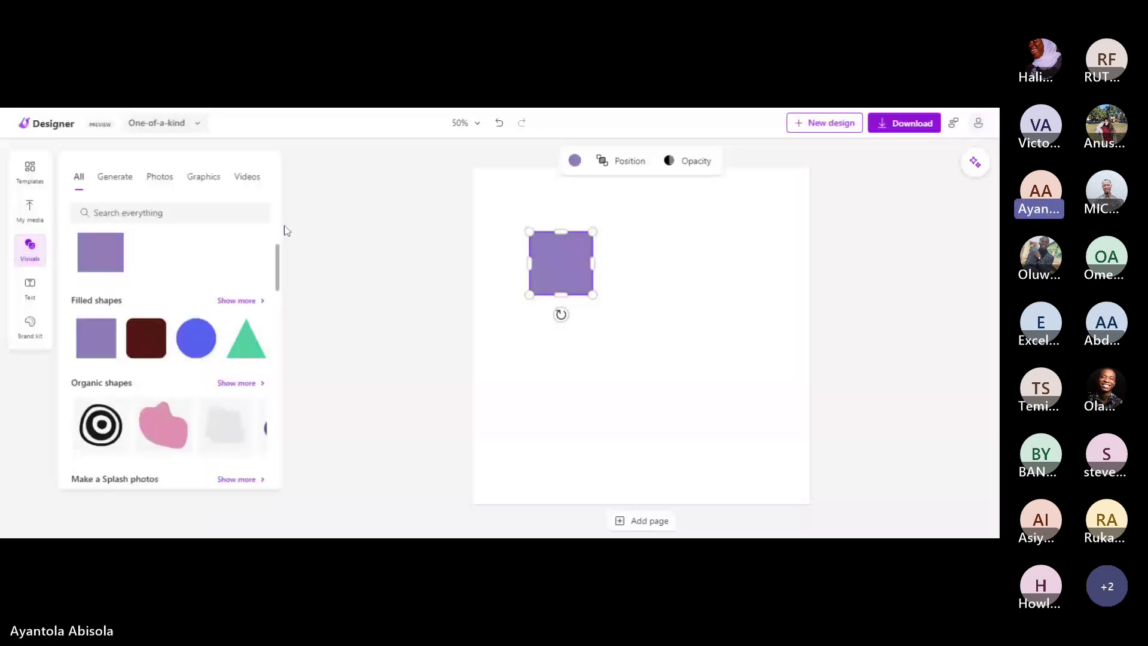
scroll(275, 230, "up", 1)
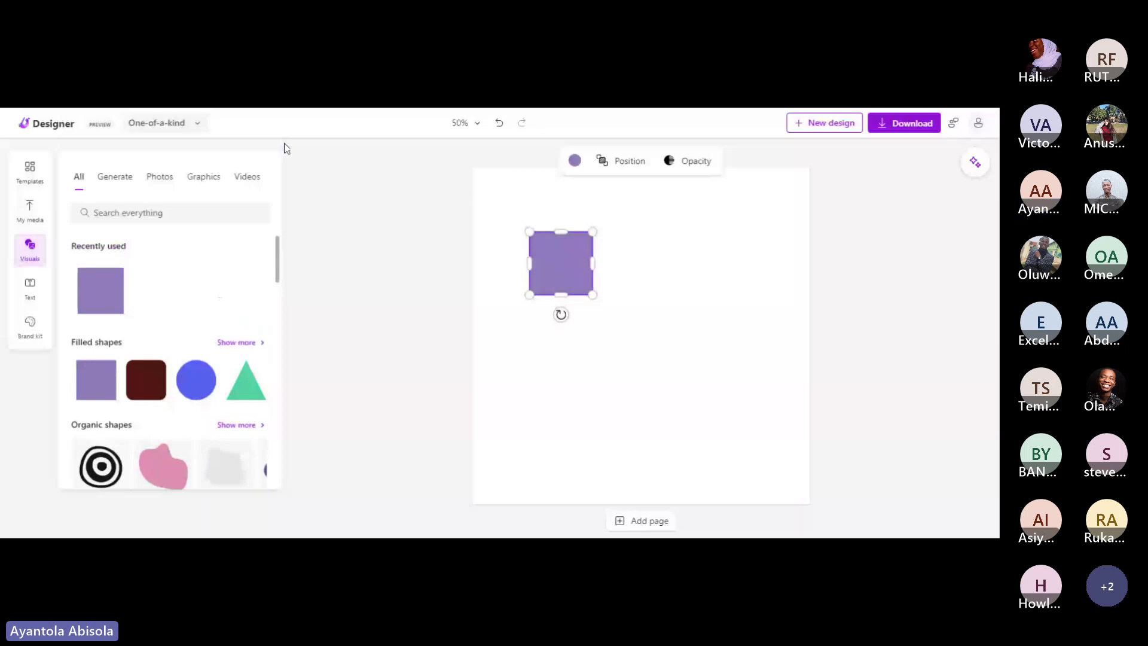
left_click(114, 176)
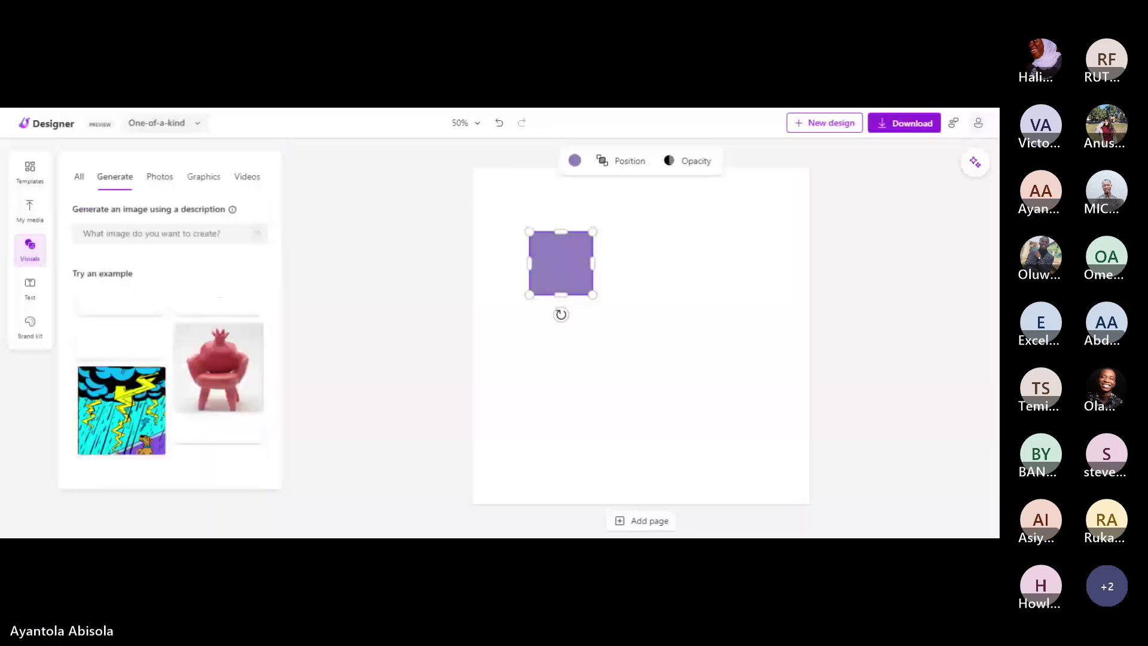
left_click(160, 177)
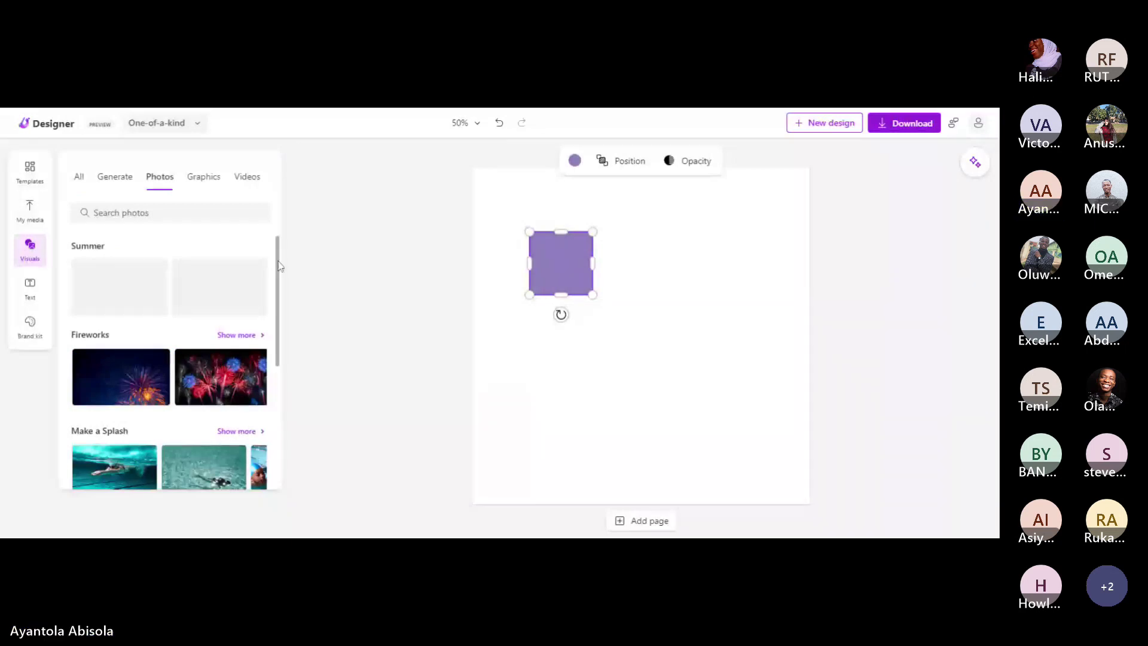
scroll(279, 266, "down", 5)
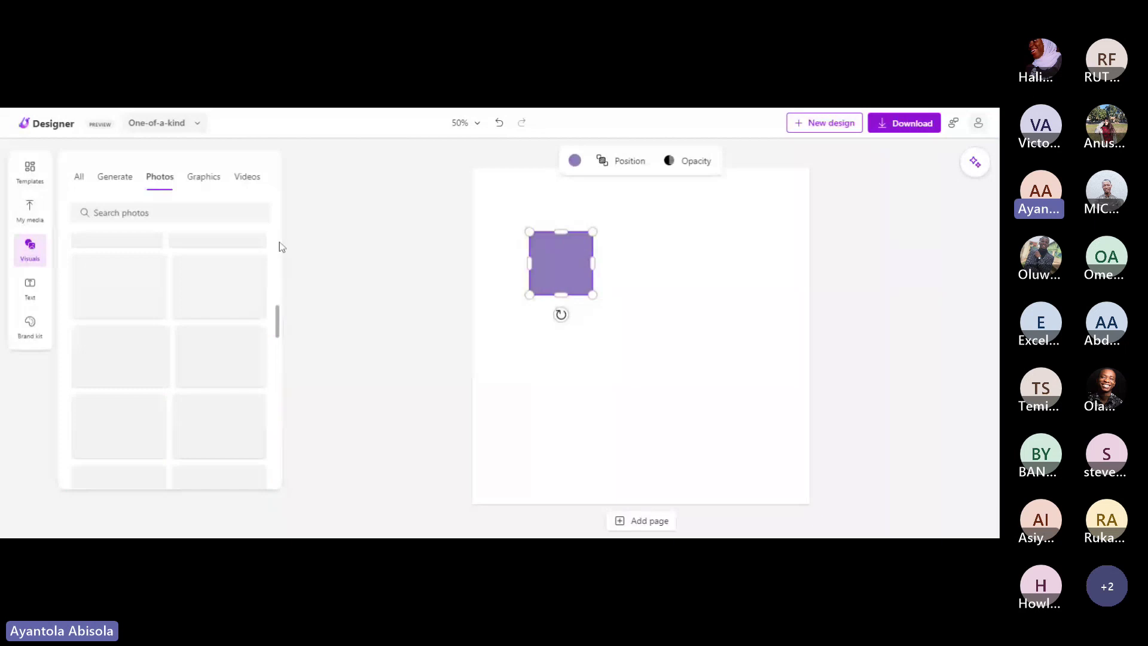
Search the photo library for "Image of a dog" and look through the matching photos.
left_click(233, 213)
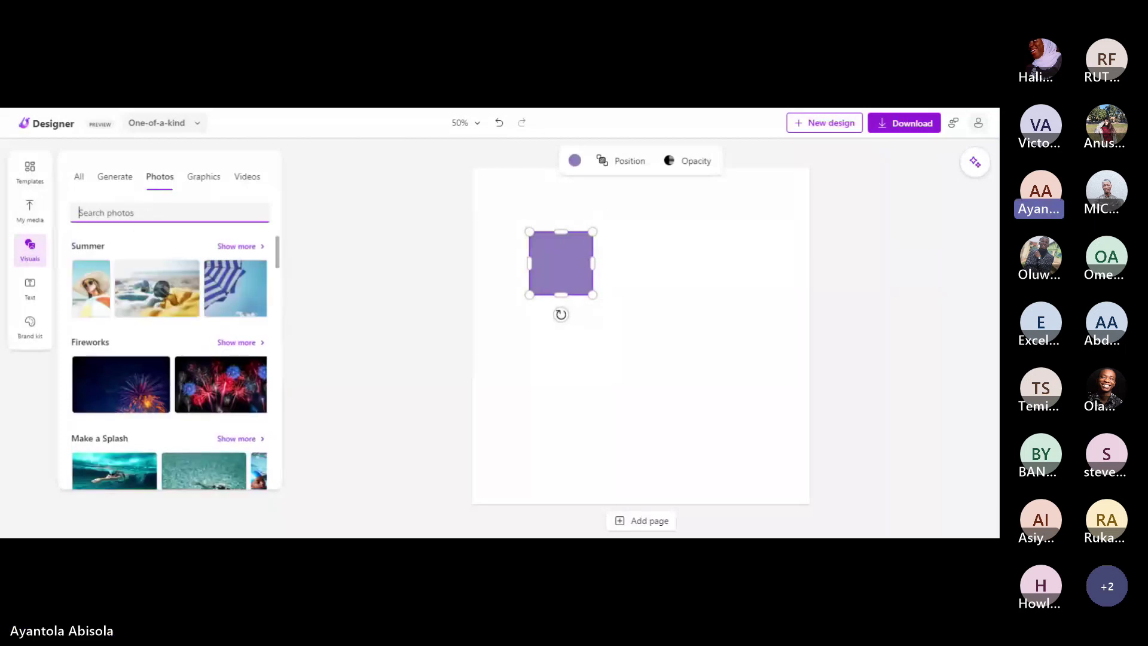
scroll(280, 293, "down", 1)
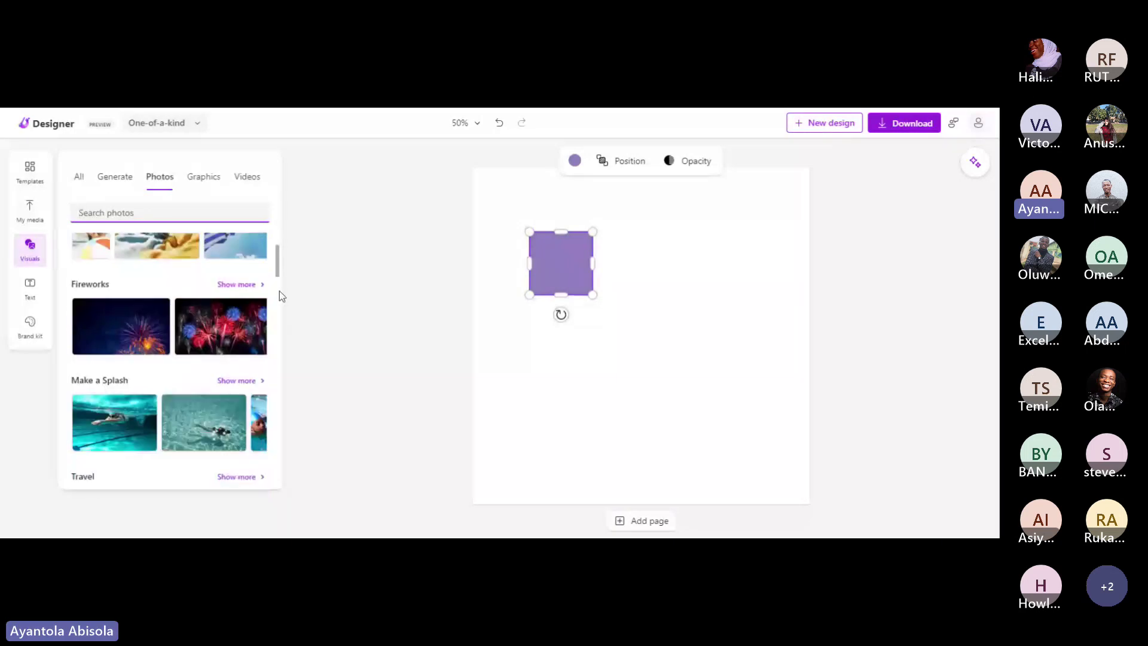
scroll(278, 293, "up", 1)
left_click_drag(275, 254, 209, 165)
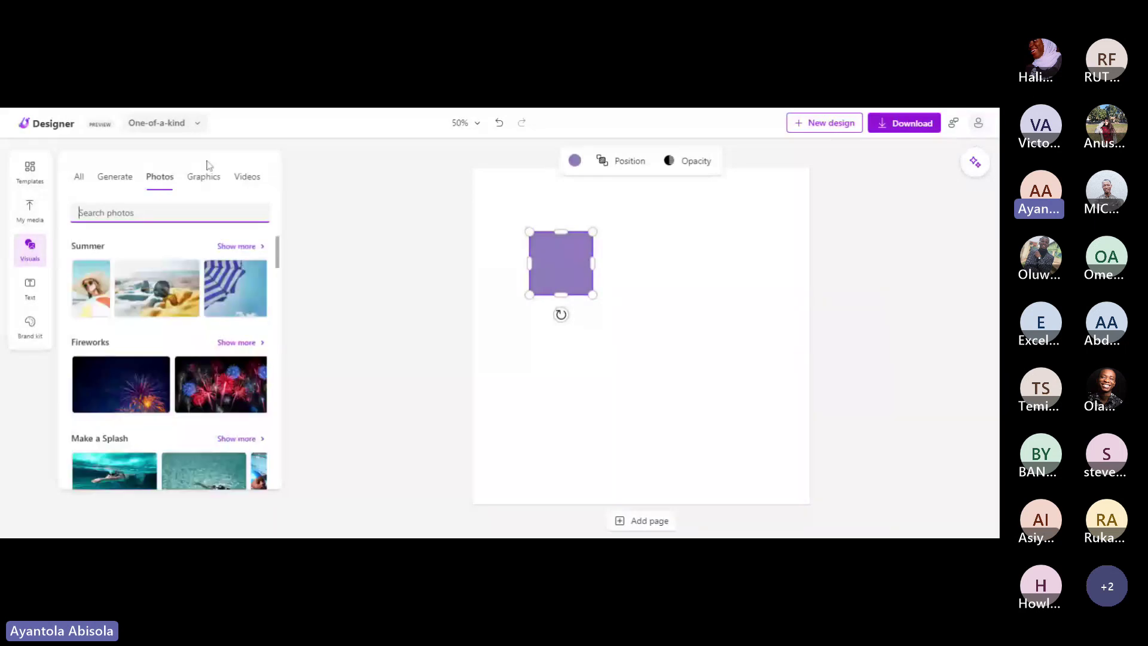
type("l")
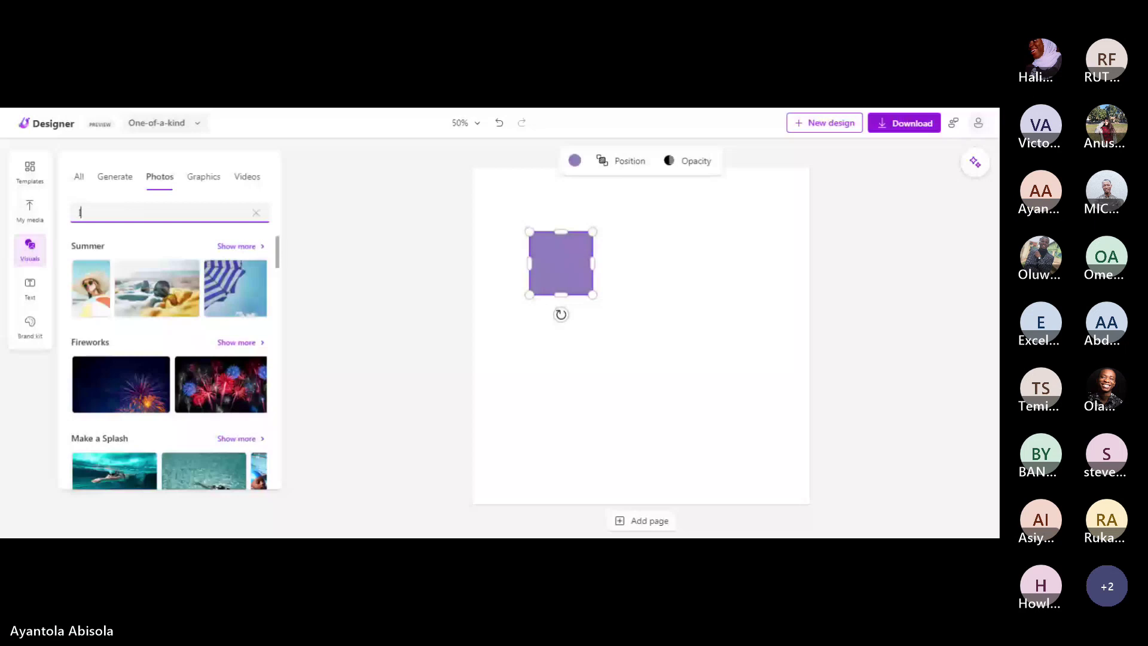
type("mage of a")
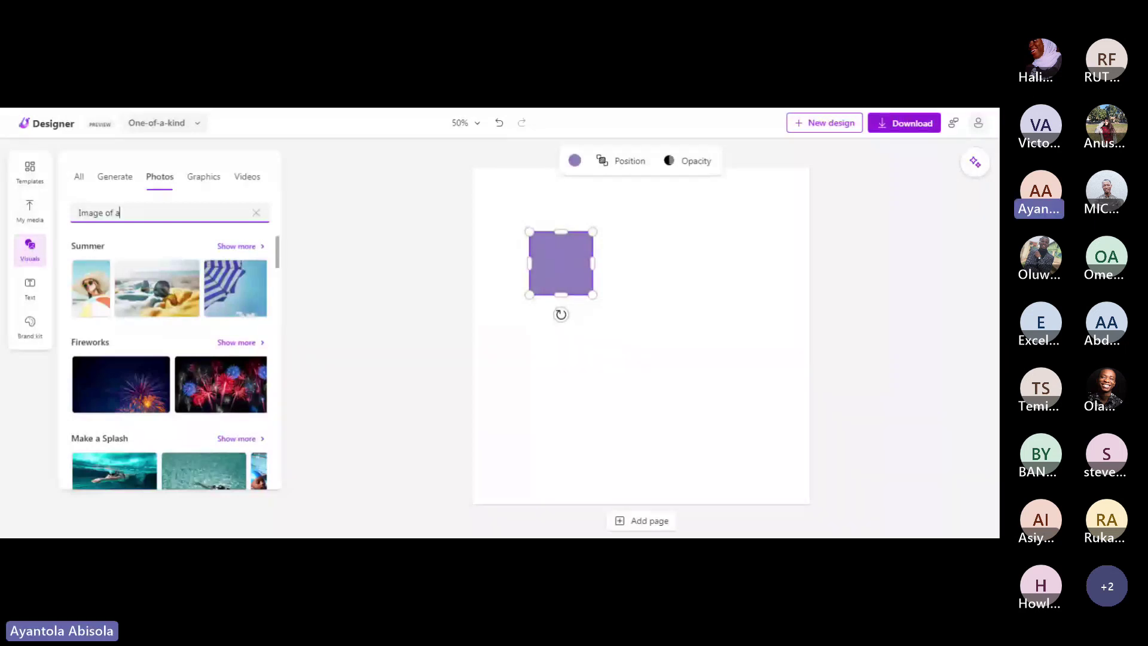
type(" dog")
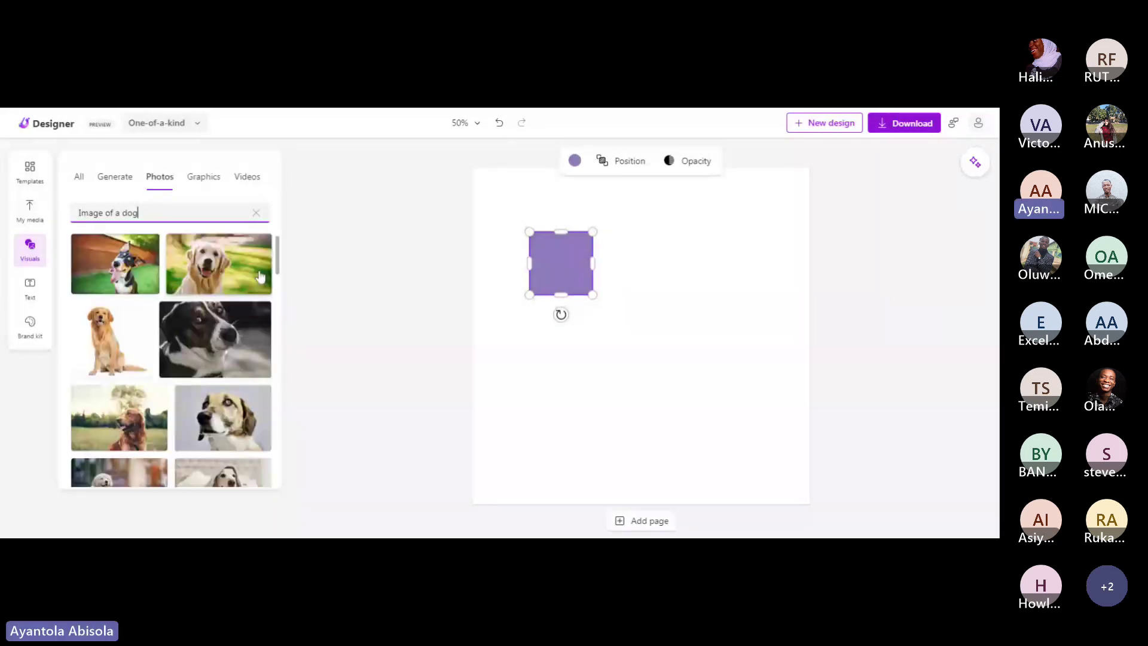
scroll(272, 292, "down", 3)
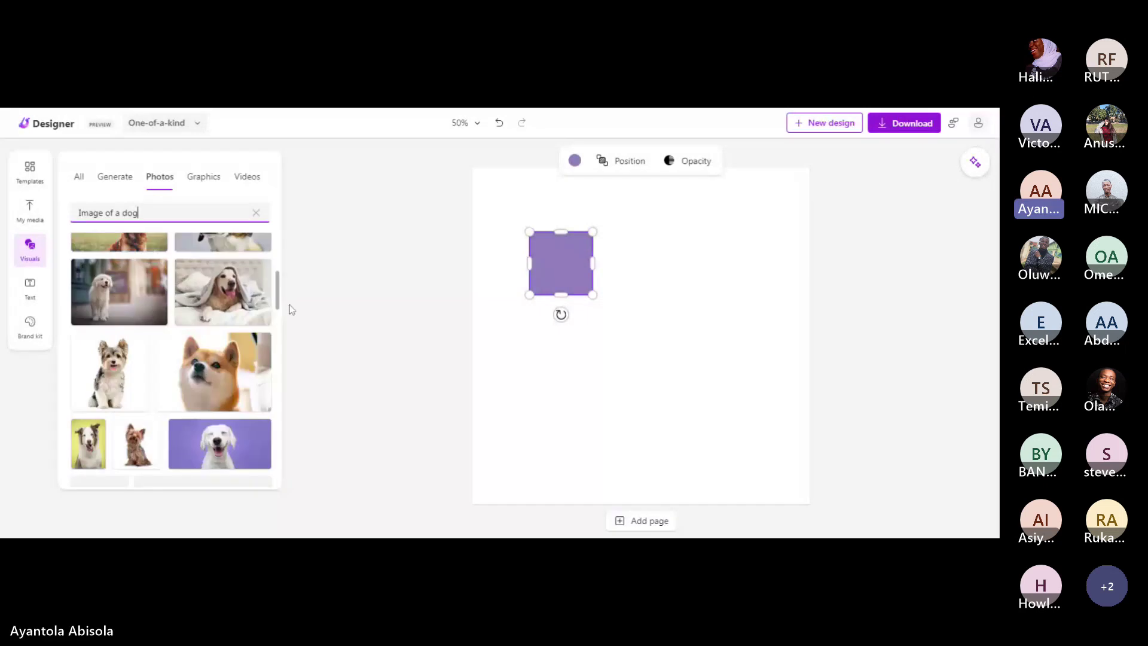
scroll(274, 258, "up", 3)
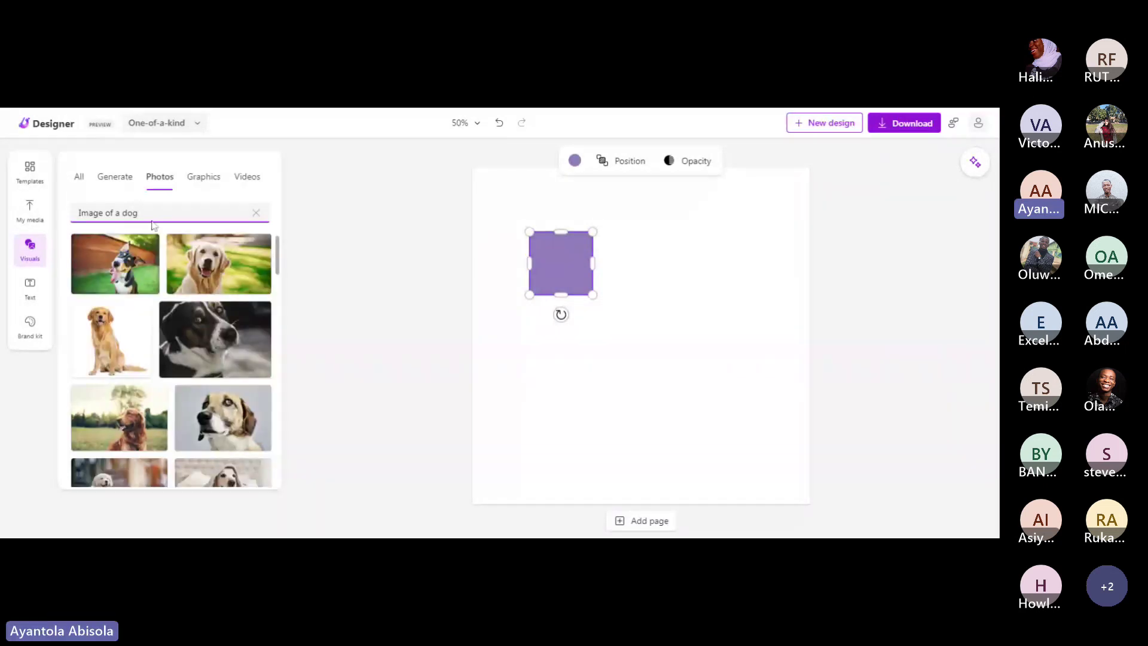
Change the photo search to "Image of a girl sitting on a bench" and run it.
key("BackSpace")
key("BackSpace")
key("BackSpace")
key("BackSpace")
type("girl sit")
type("ting on an")
key("BackSpace")
type("bench")
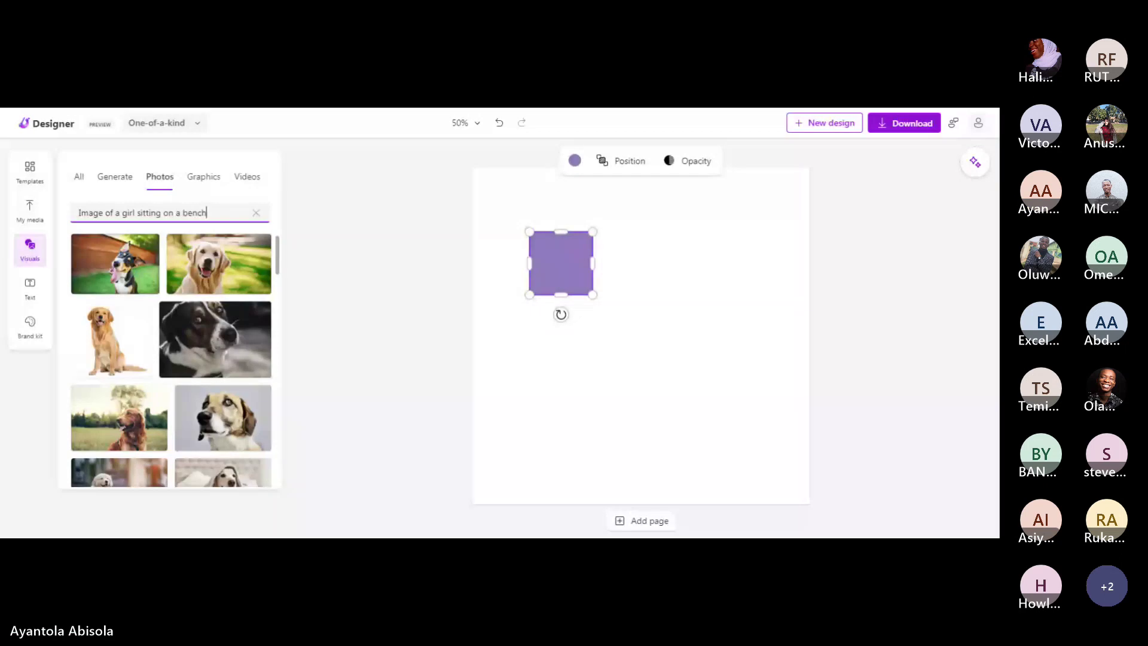
key("Return")
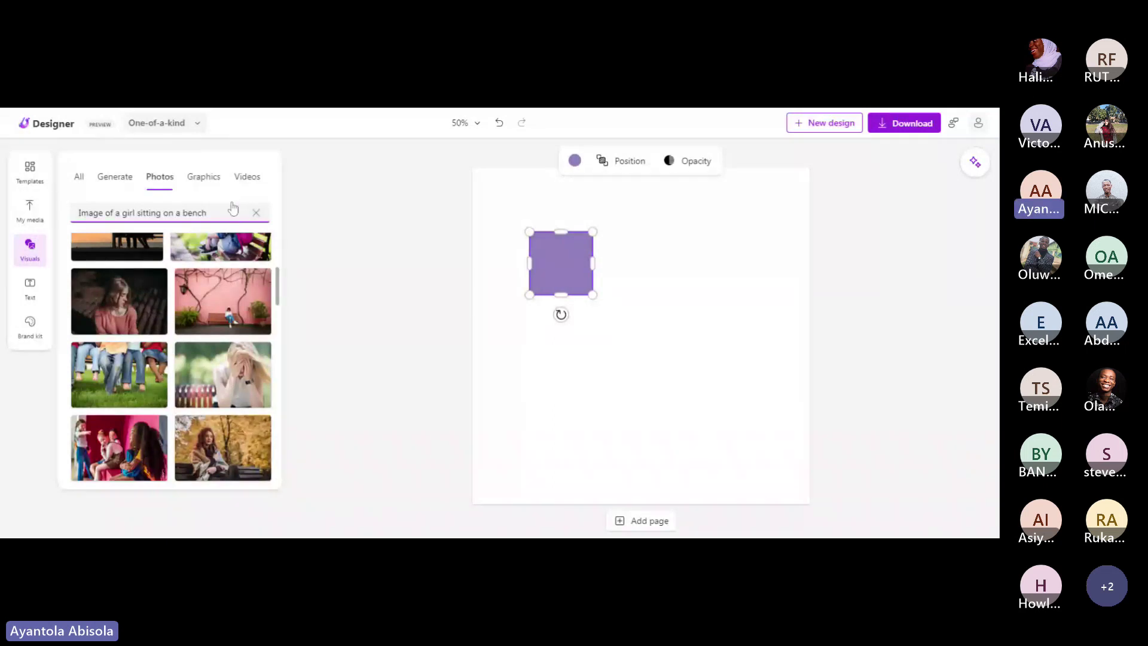
Show the graphics in the visuals library and browse the illustration categories.
left_click(203, 177)
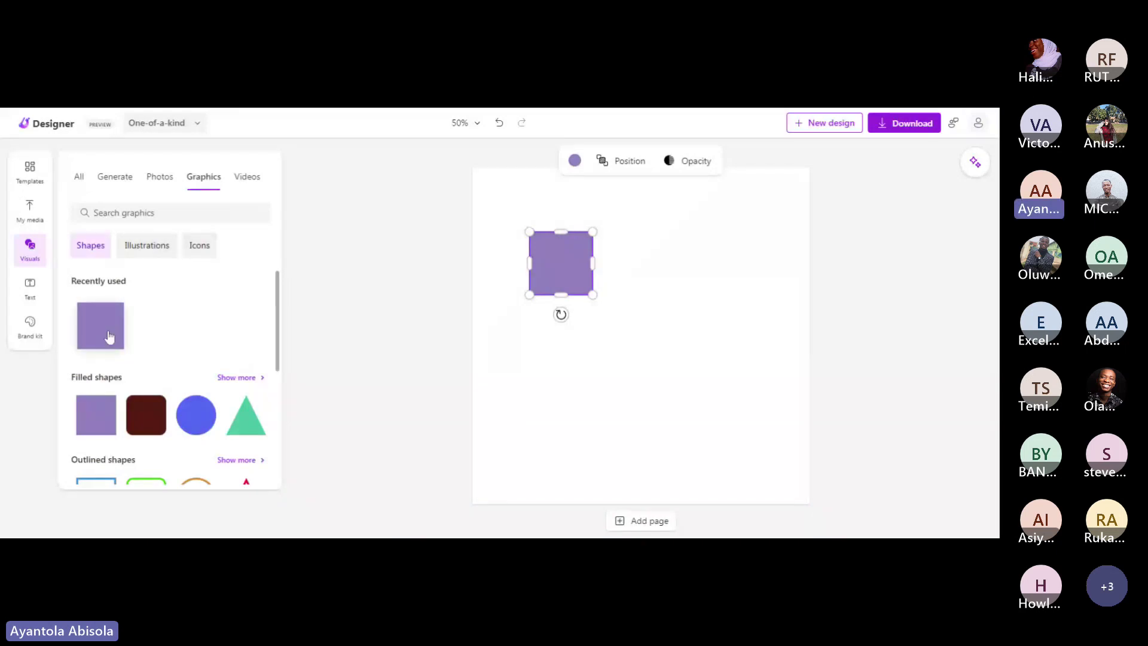
left_click(151, 254)
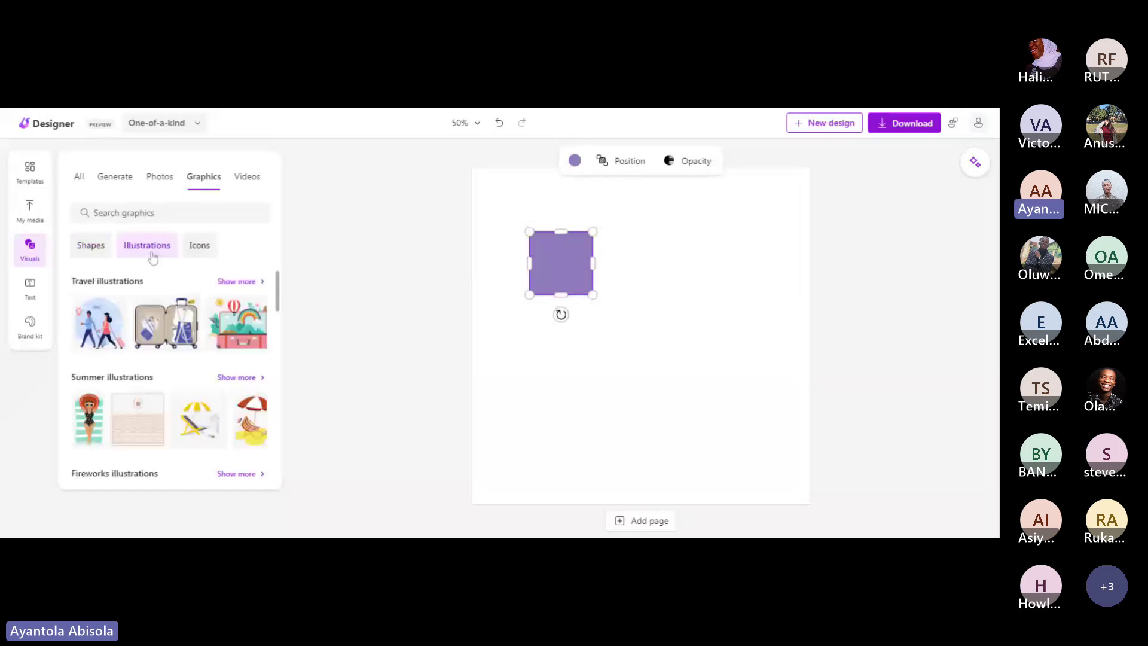
scroll(263, 347, "down", 3)
scroll(285, 359, "down", 2)
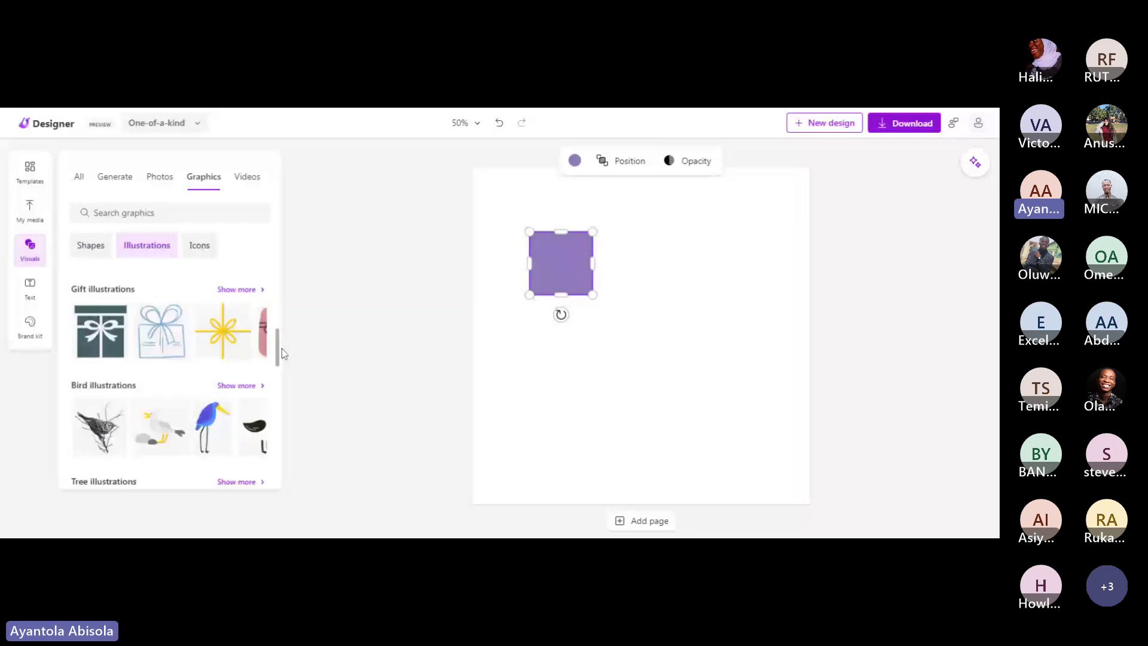
scroll(281, 352, "up", 5)
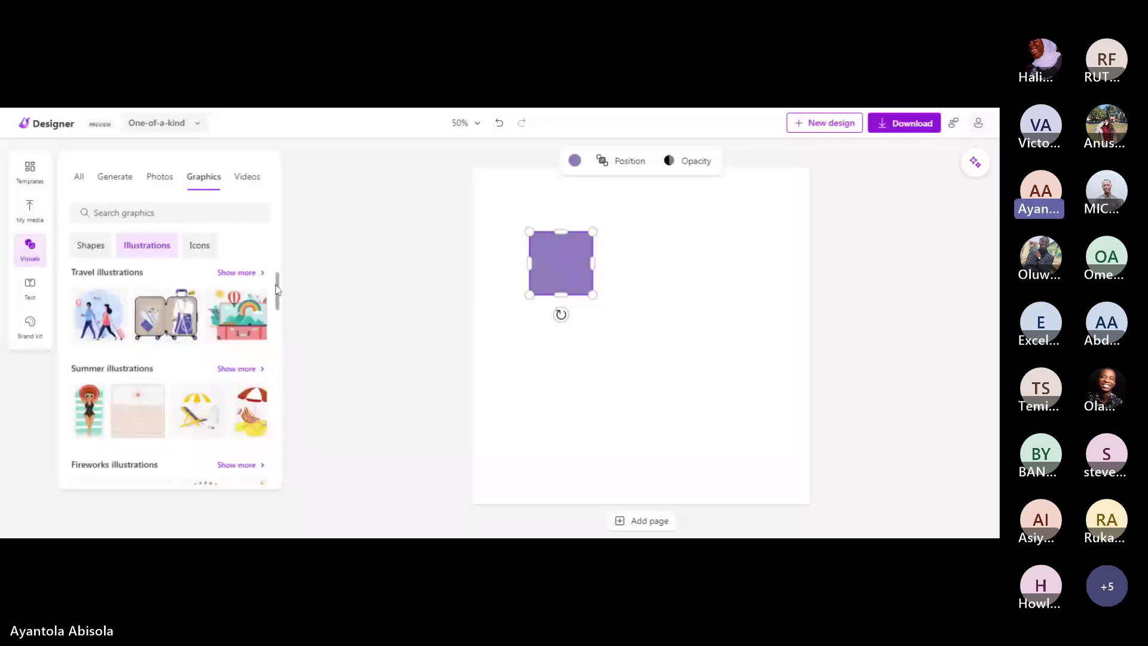
Browse the icon categories among the graphics and return to the illustrations.
left_click(200, 245)
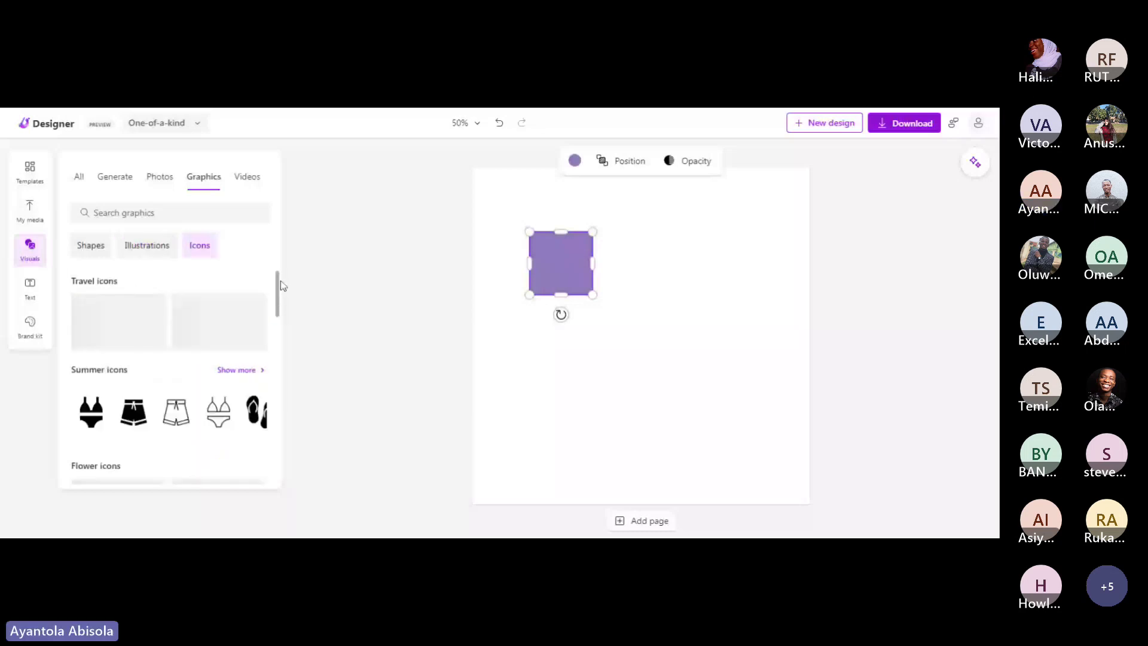
scroll(281, 293, "down", 1)
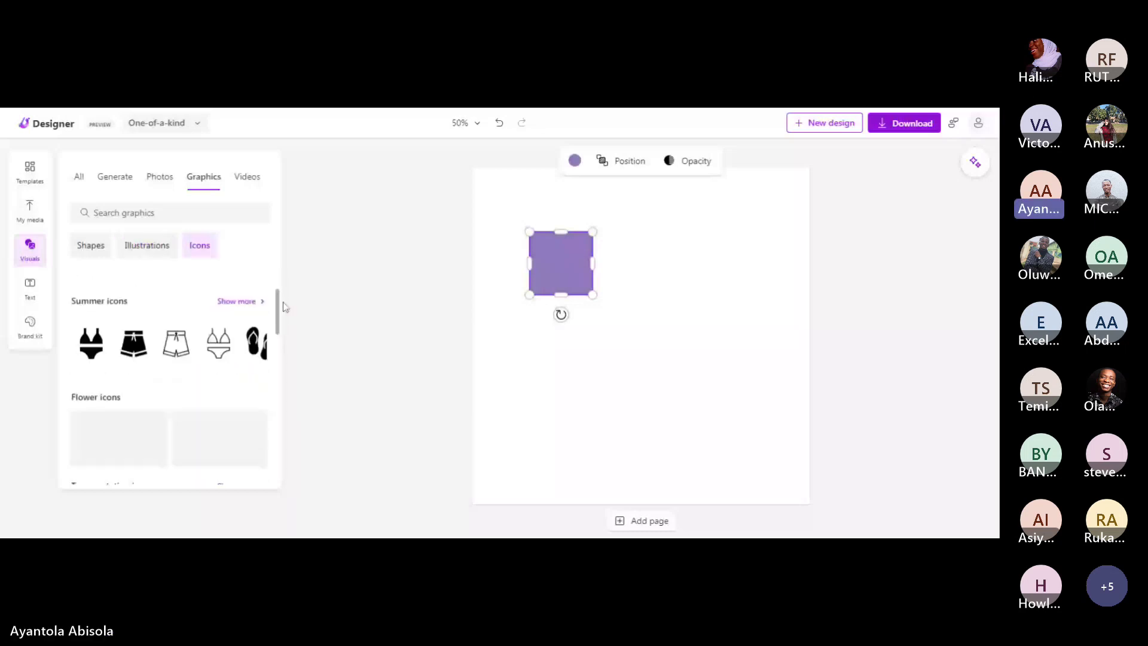
scroll(281, 306, "up", 1)
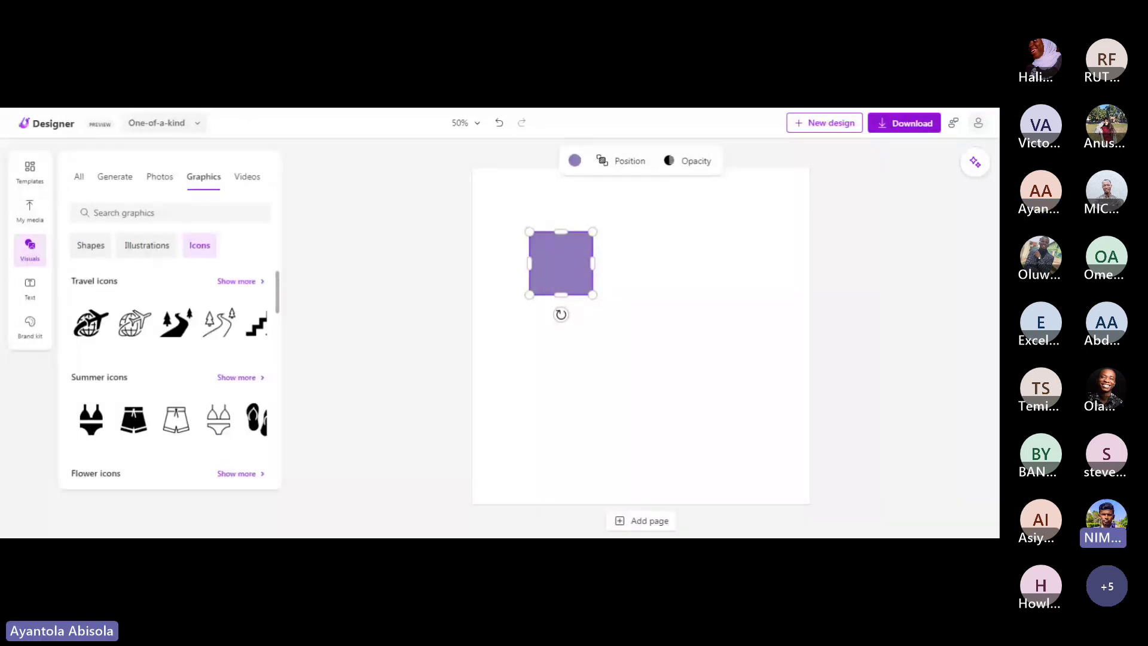
scroll(287, 336, "down", 2)
scroll(287, 335, "down", 4)
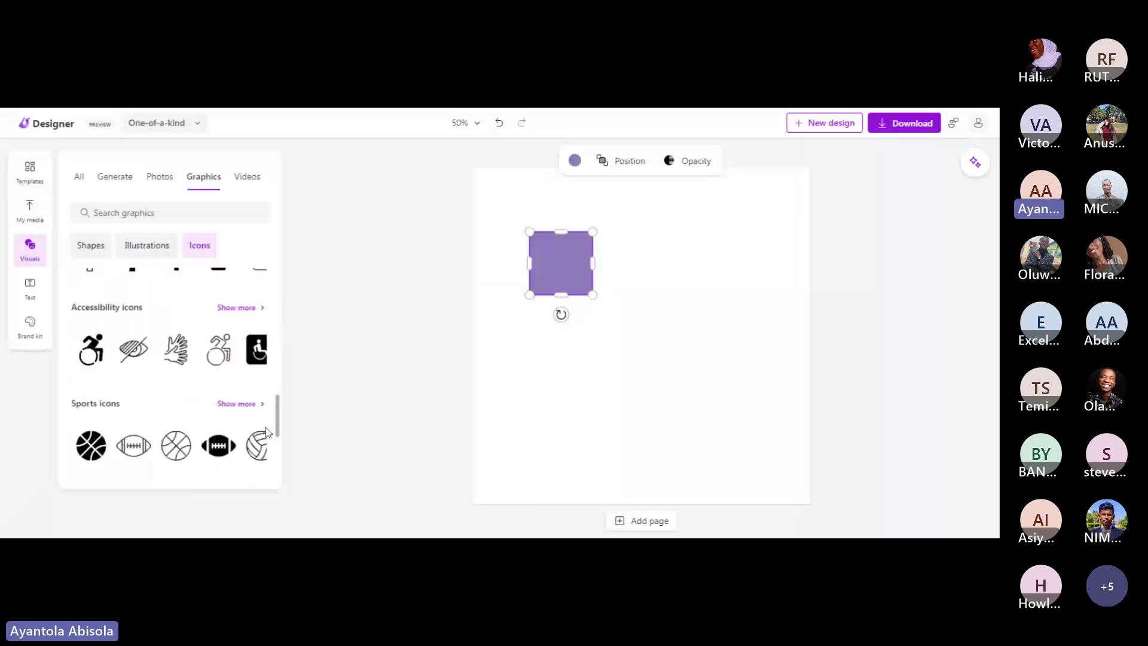
scroll(278, 277, "up", 5)
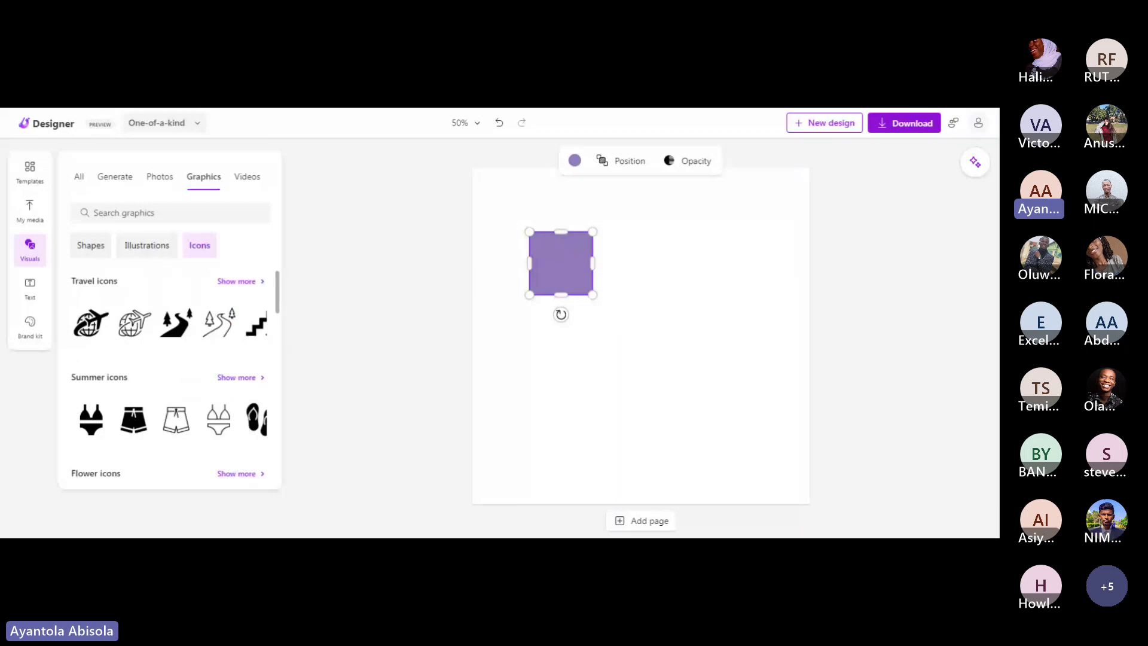
left_click(119, 213)
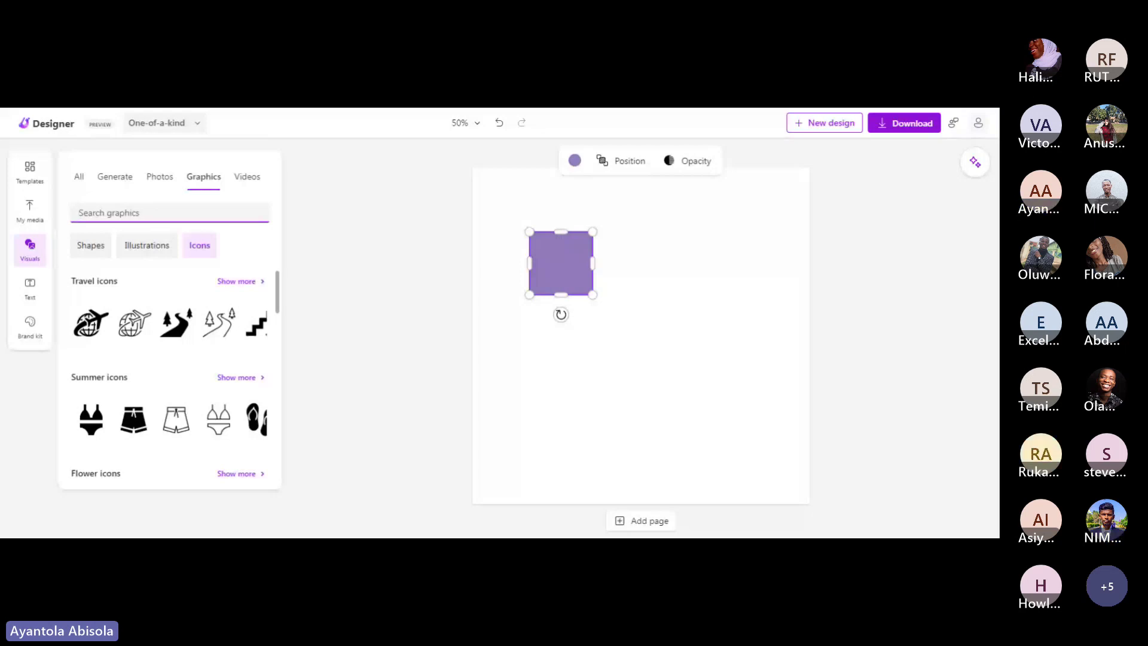
left_click(170, 245)
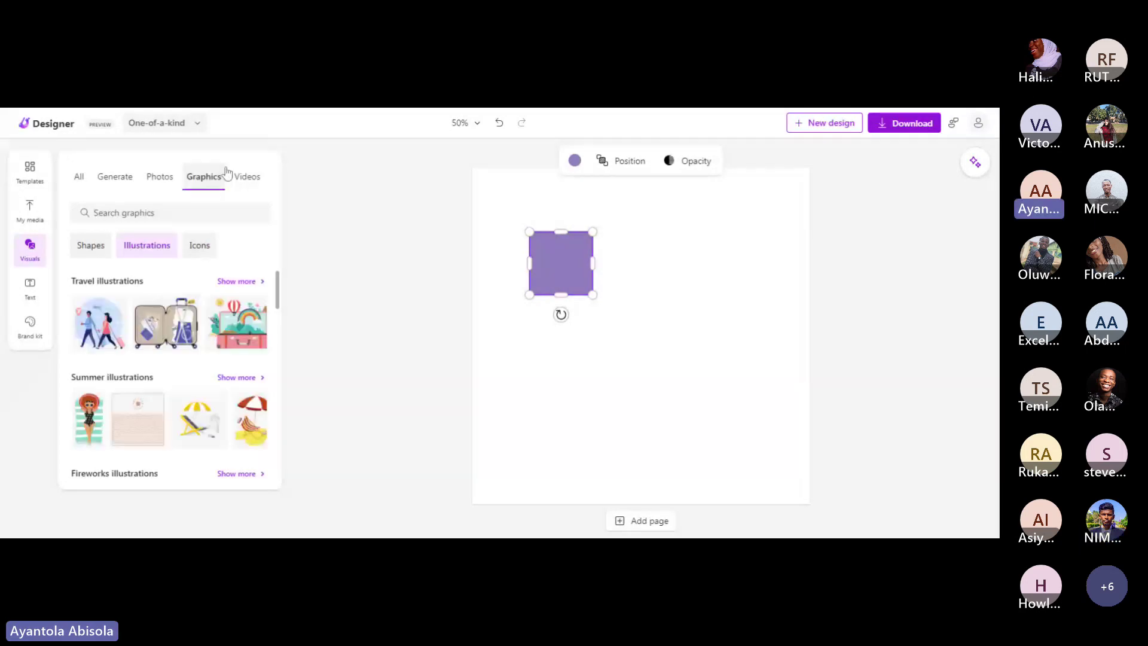
Show the stock videos in the visuals library and browse their categories.
left_click(244, 177)
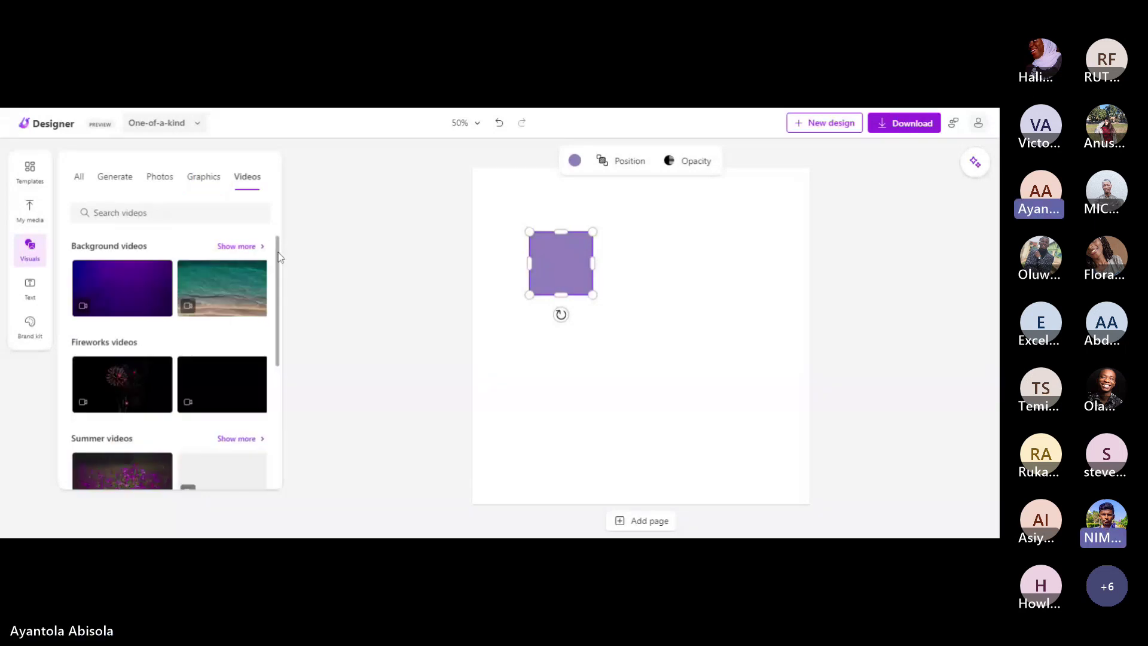
scroll(263, 371, "down", 5)
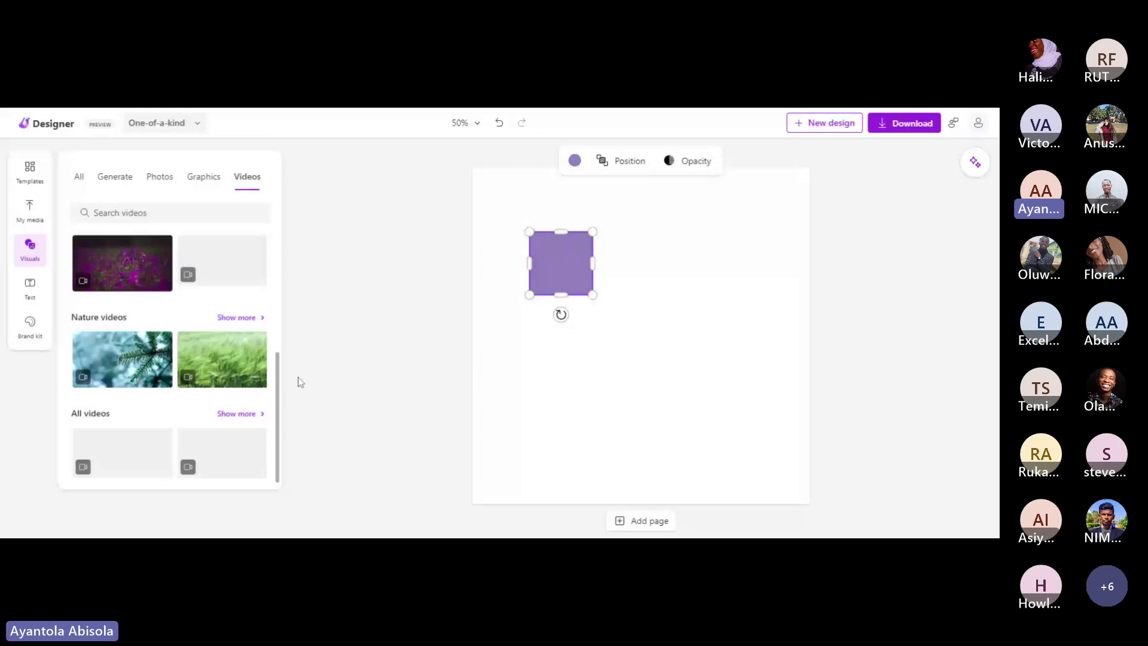
Point out the video search and look through the background, fireworks, summer, nature and all-videos groups.
left_click(119, 213)
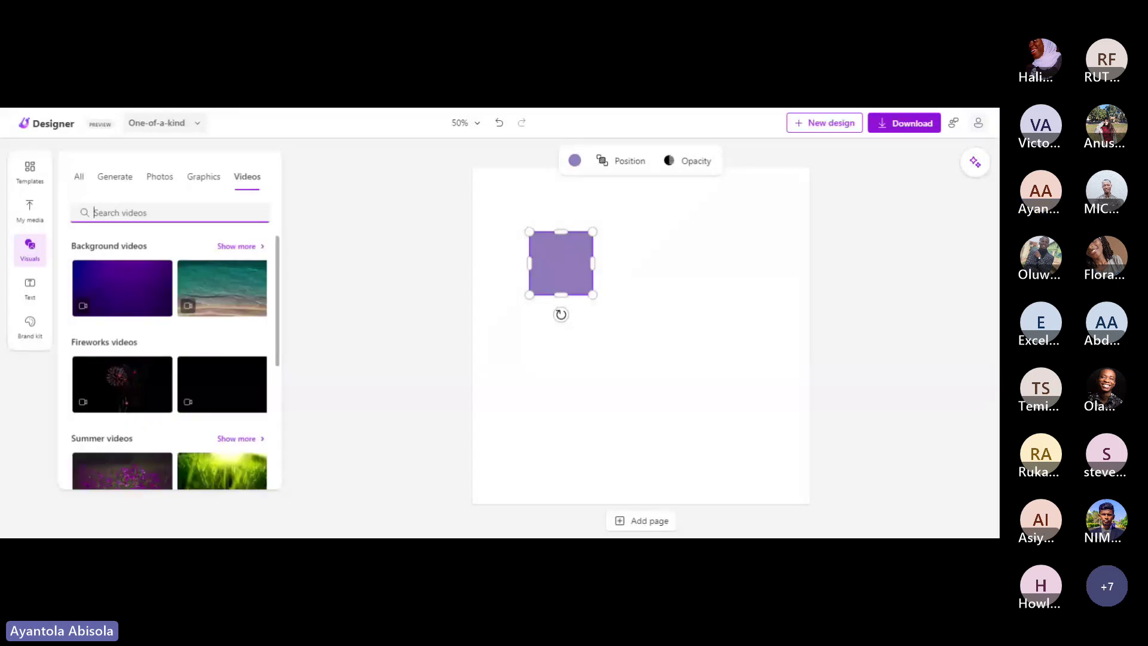
left_click(164, 123)
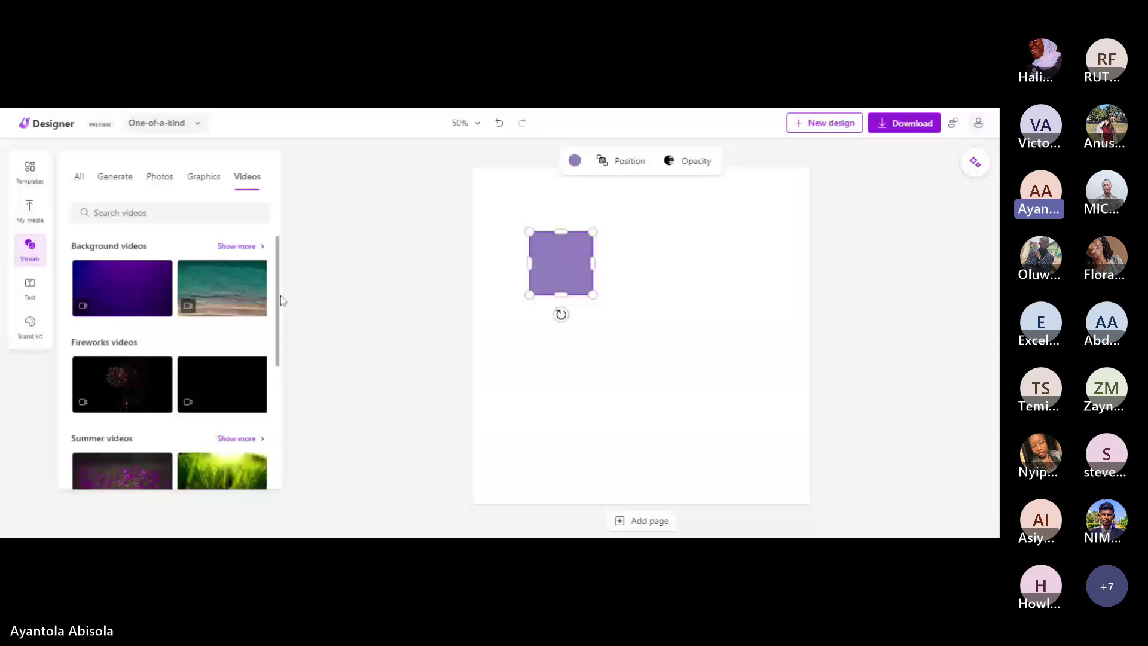
scroll(281, 296, "down", 4)
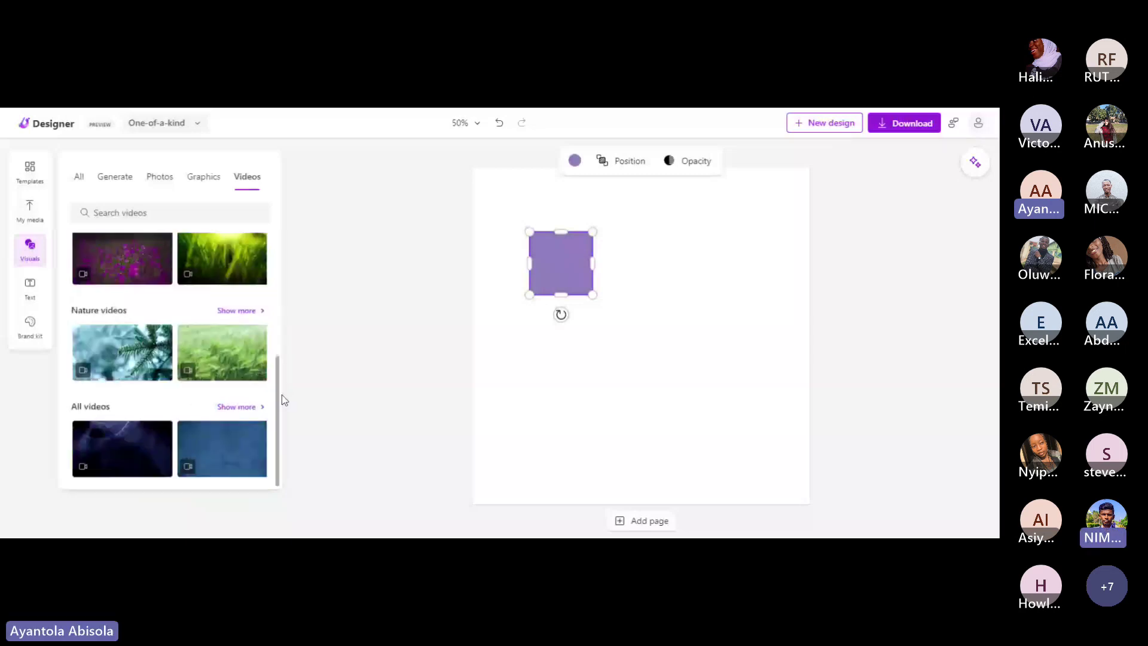
scroll(282, 395, "up", 1)
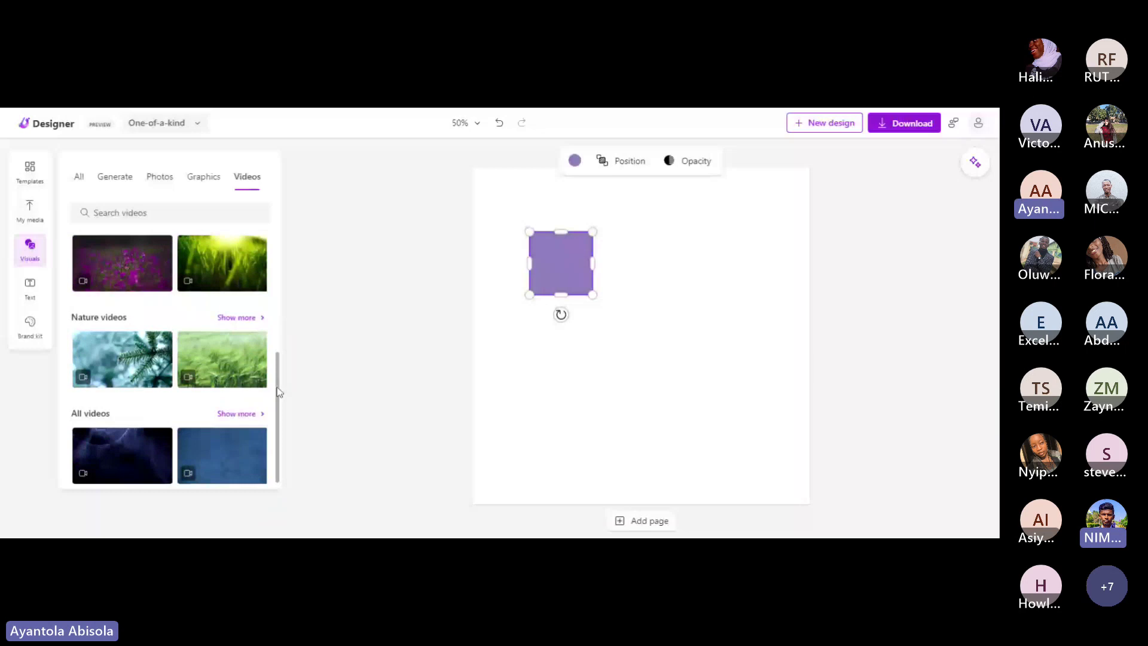
scroll(123, 296, "up", 4)
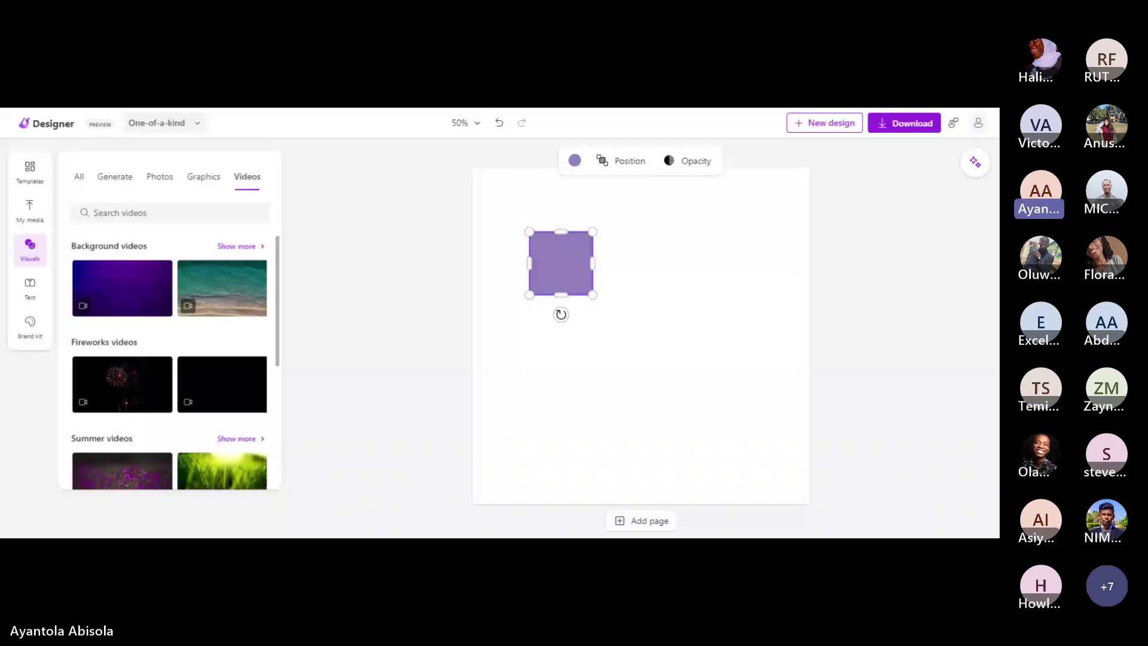
Show the text tools and generate text suggestions from the description "Happy birthday".
left_click(39, 303)
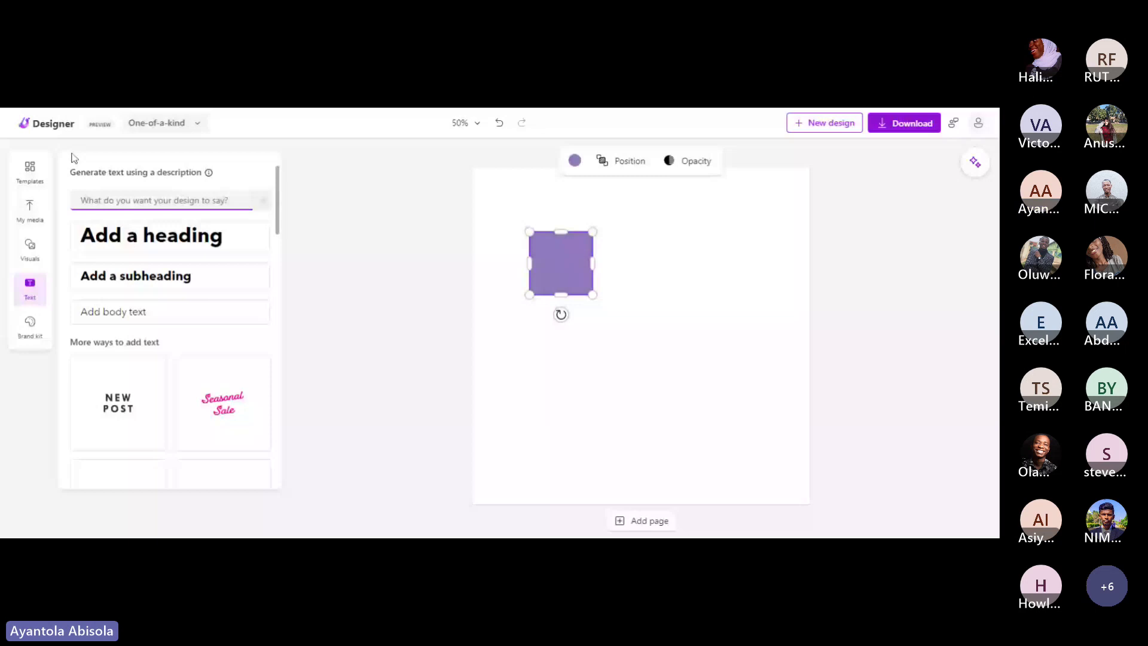
type("Happy ")
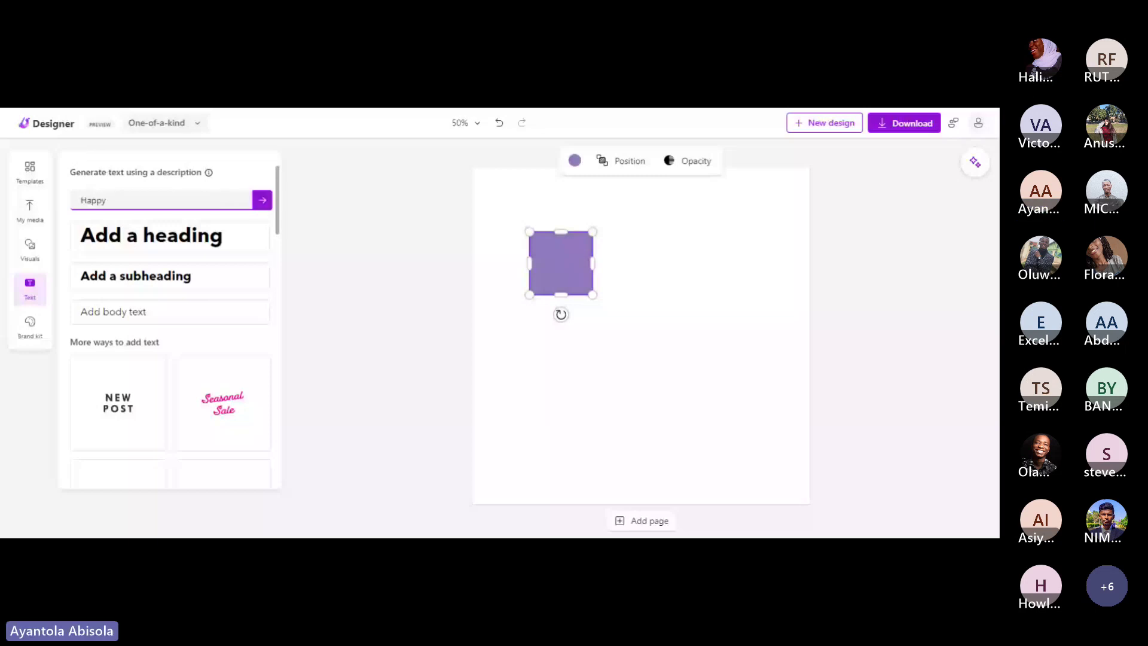
type("bithday")
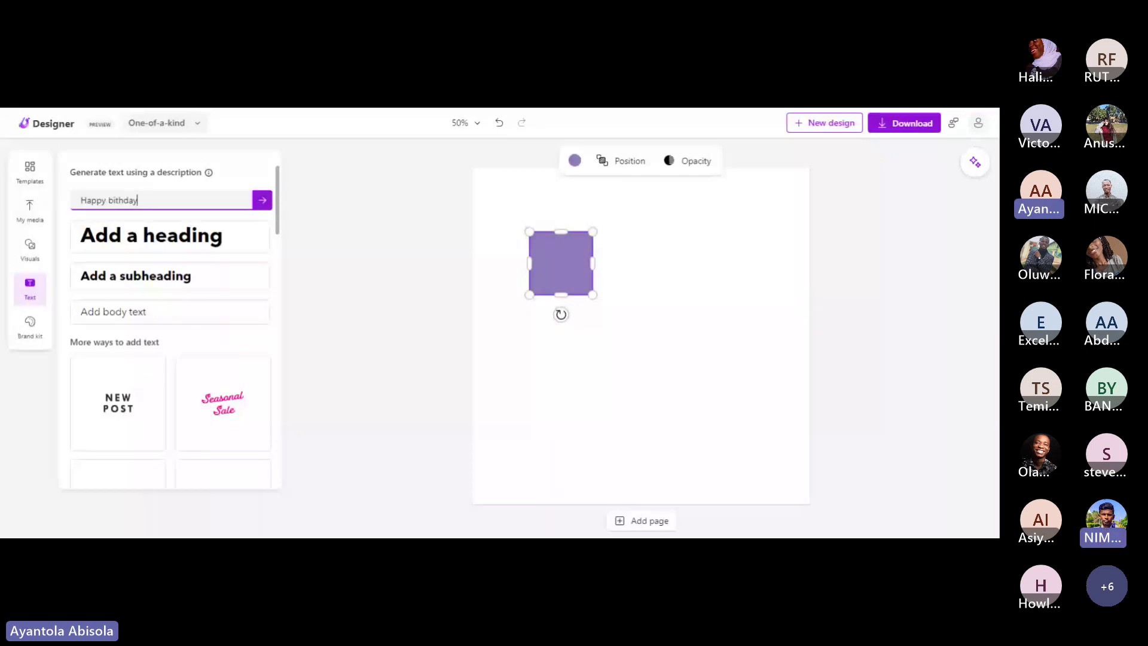
left_click(123, 200)
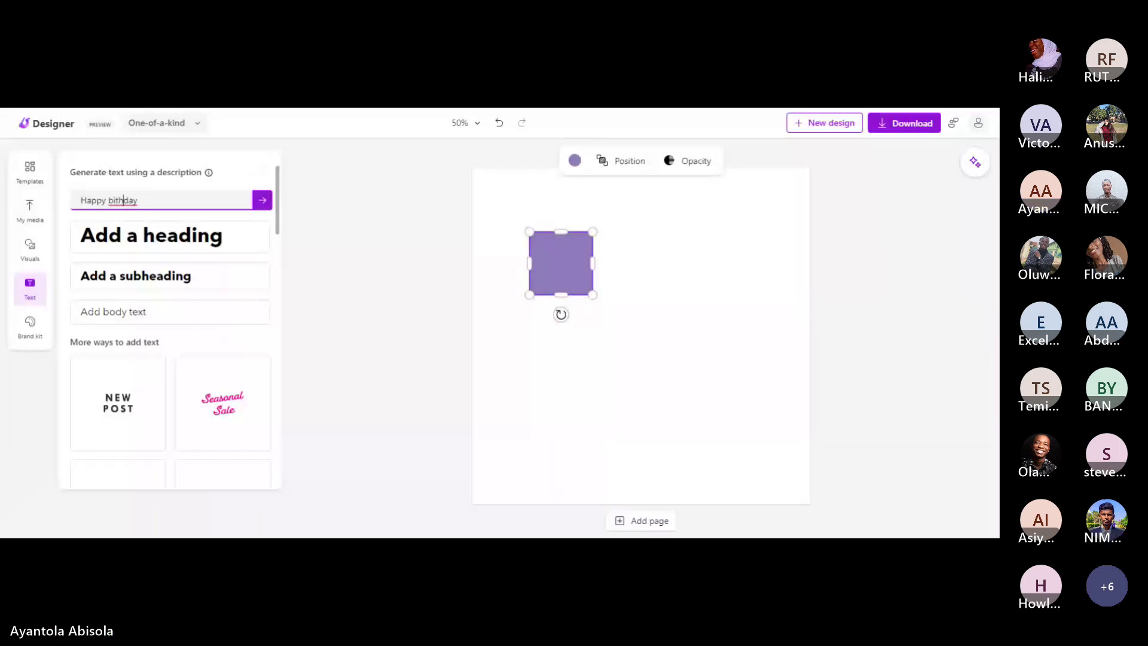
type("r")
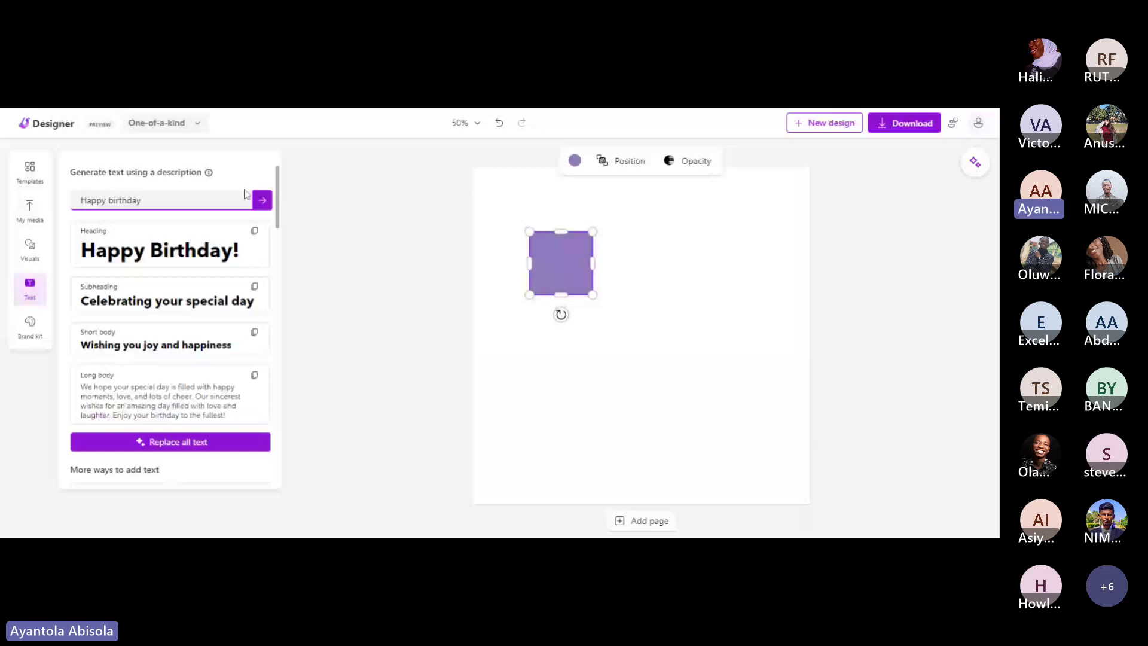
Clear the text description and add a default heading to the canvas, overlapping the purple square.
left_click(245, 195)
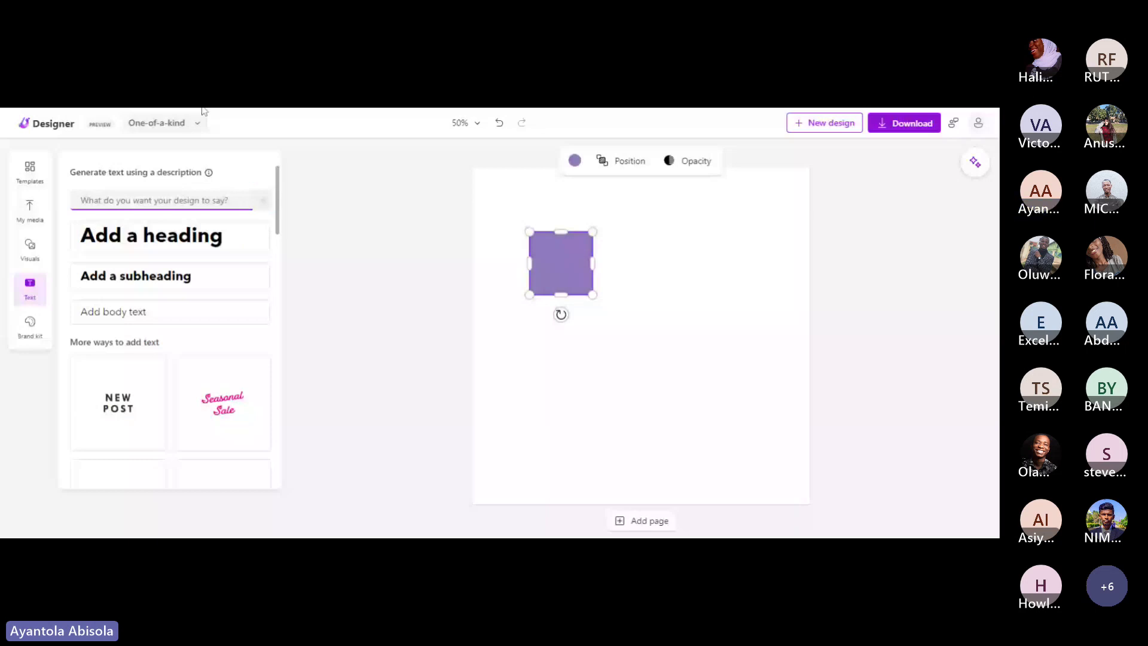
left_click_drag(179, 235, 764, 256)
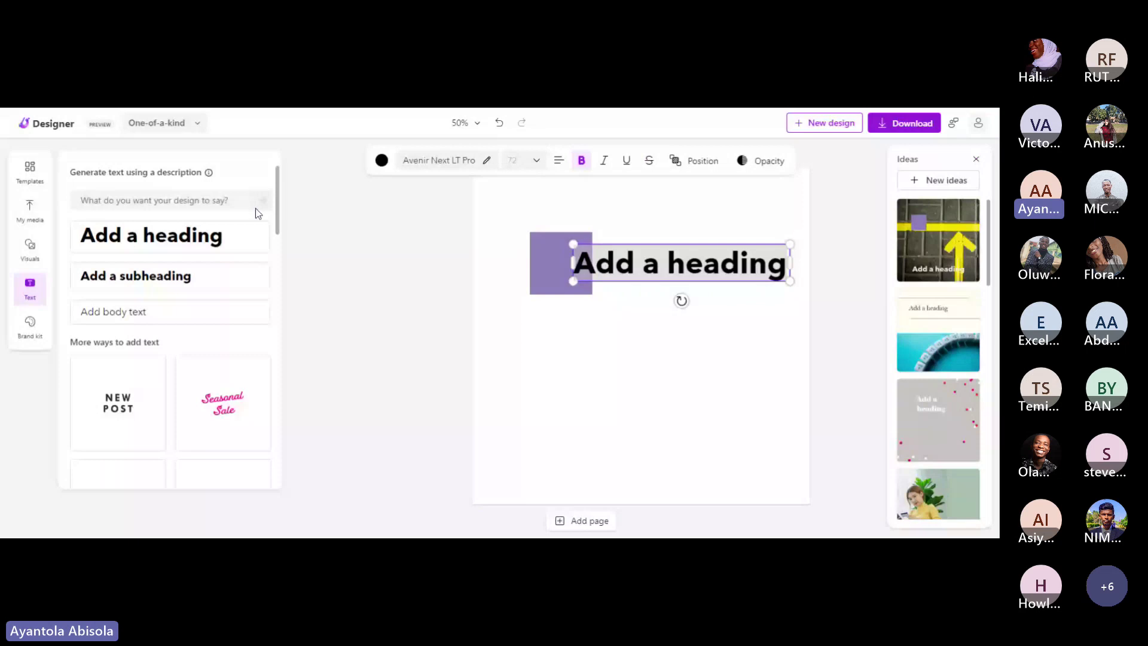
Look through the ready-made text styles offered as more ways to add text.
scroll(256, 208, "down", 7)
scroll(303, 206, "up", 8)
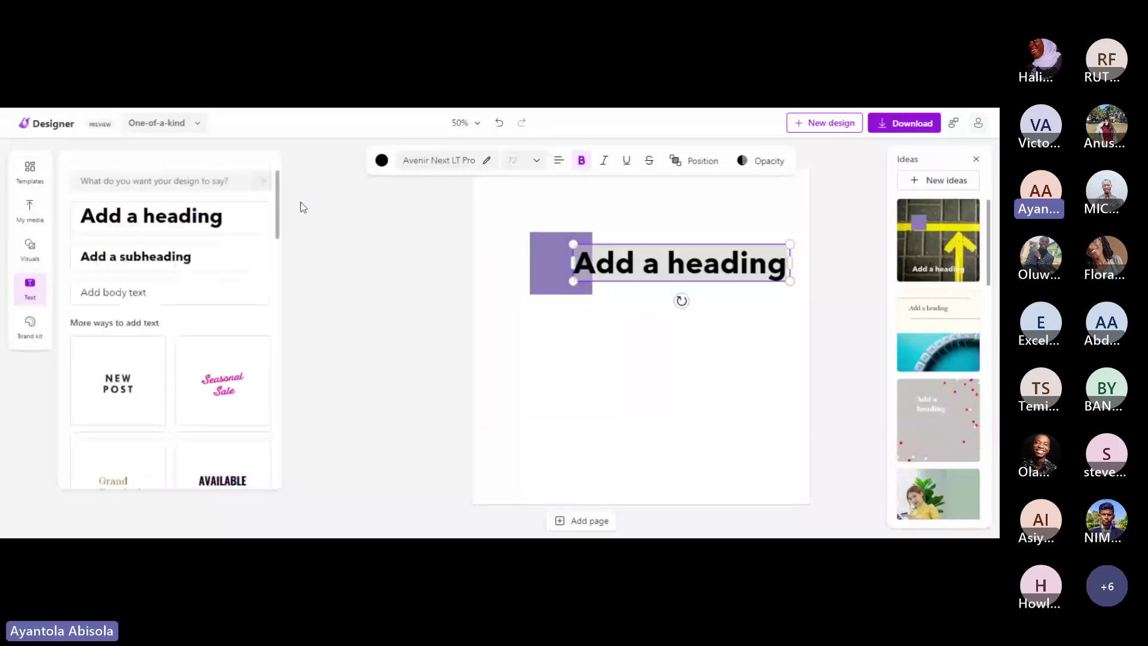
scroll(287, 261, "down", 3)
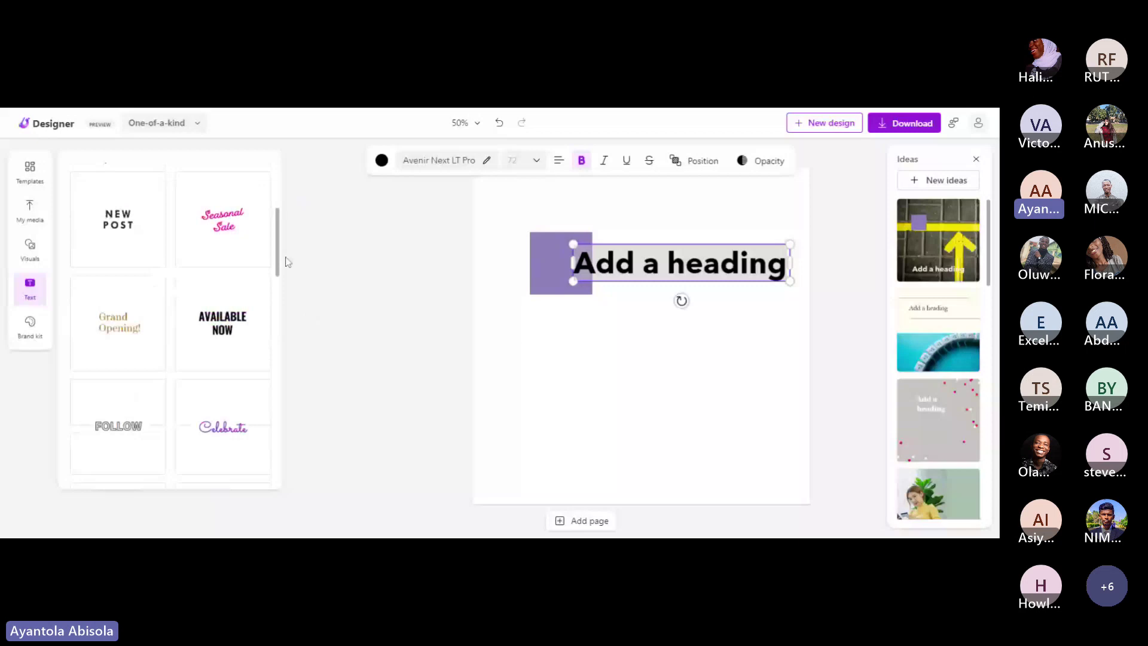
scroll(284, 259, "up", 3)
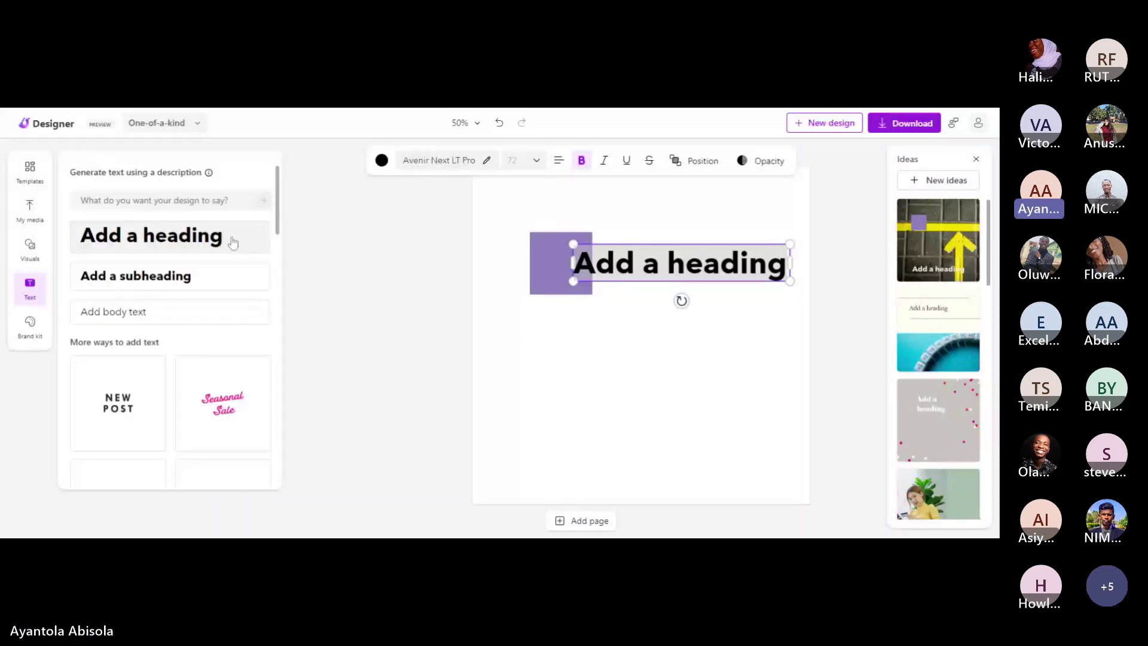
scroll(282, 261, "down", 3)
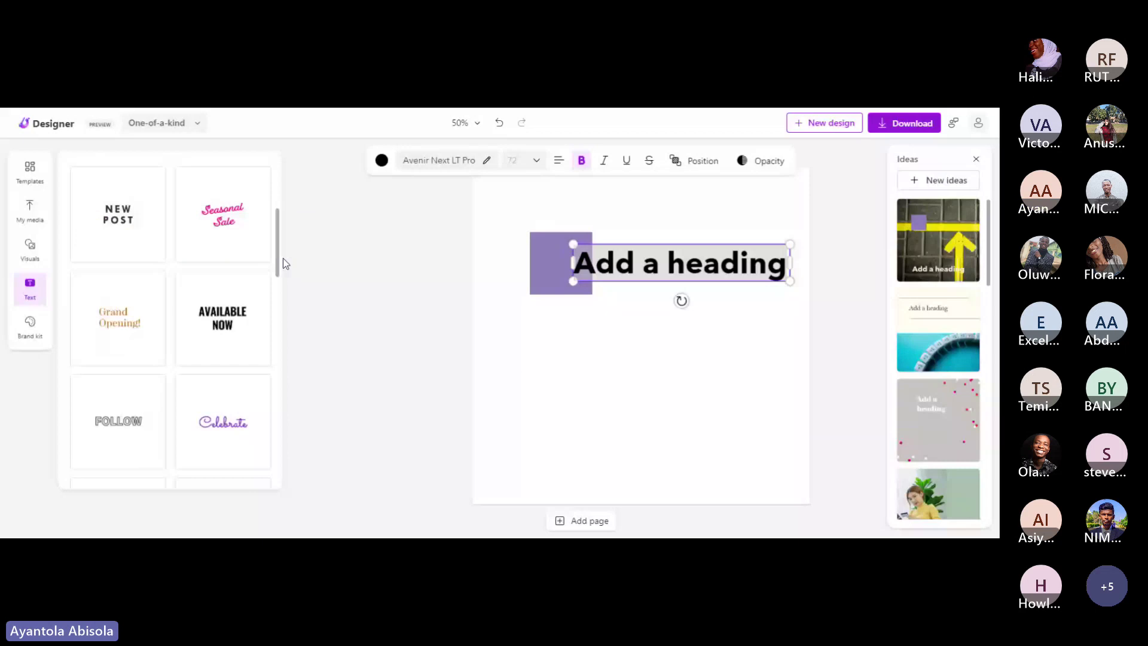
scroll(300, 400, "down", 4)
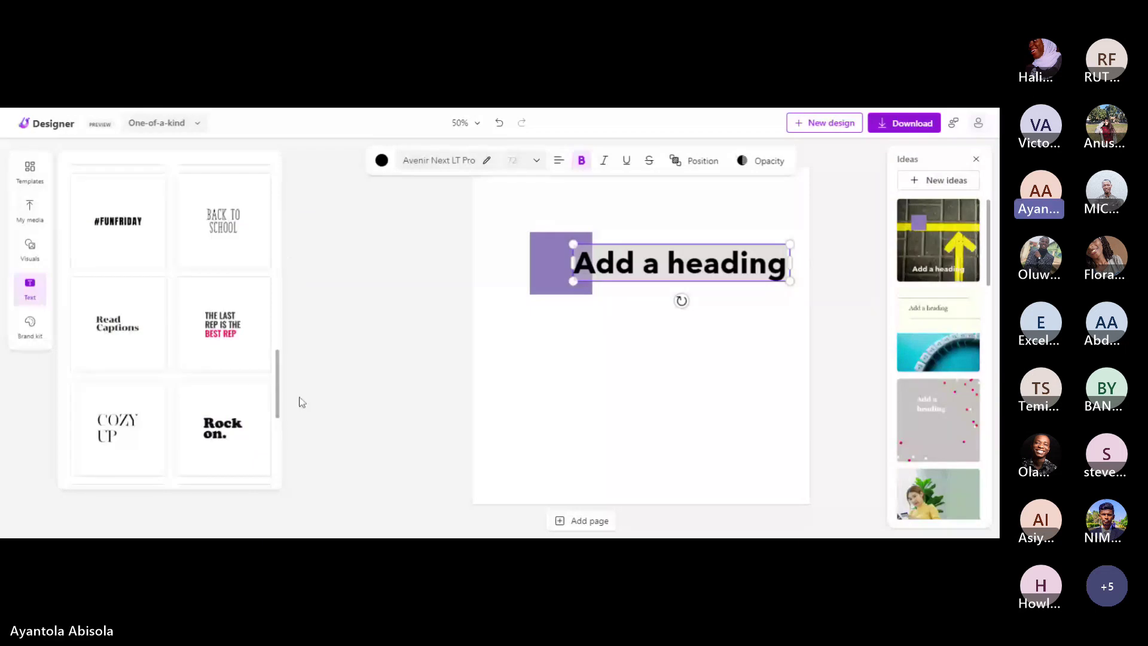
scroll(179, 370, "up", 7)
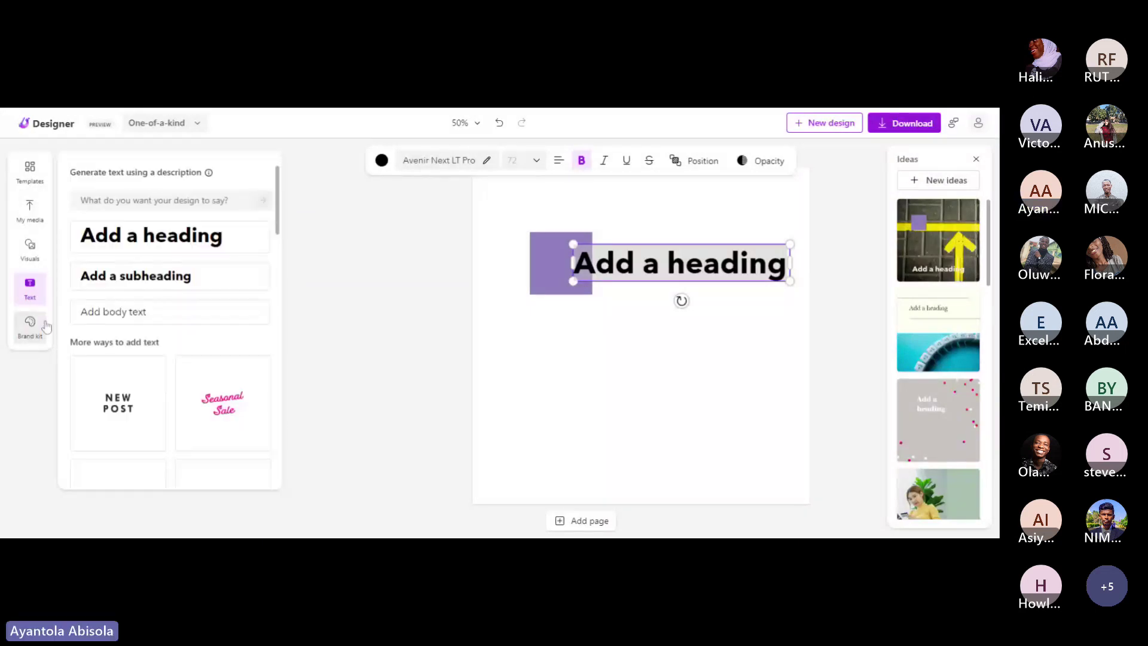
Show the brand kit and look over the saved kit and the suggested styles.
left_click(31, 327)
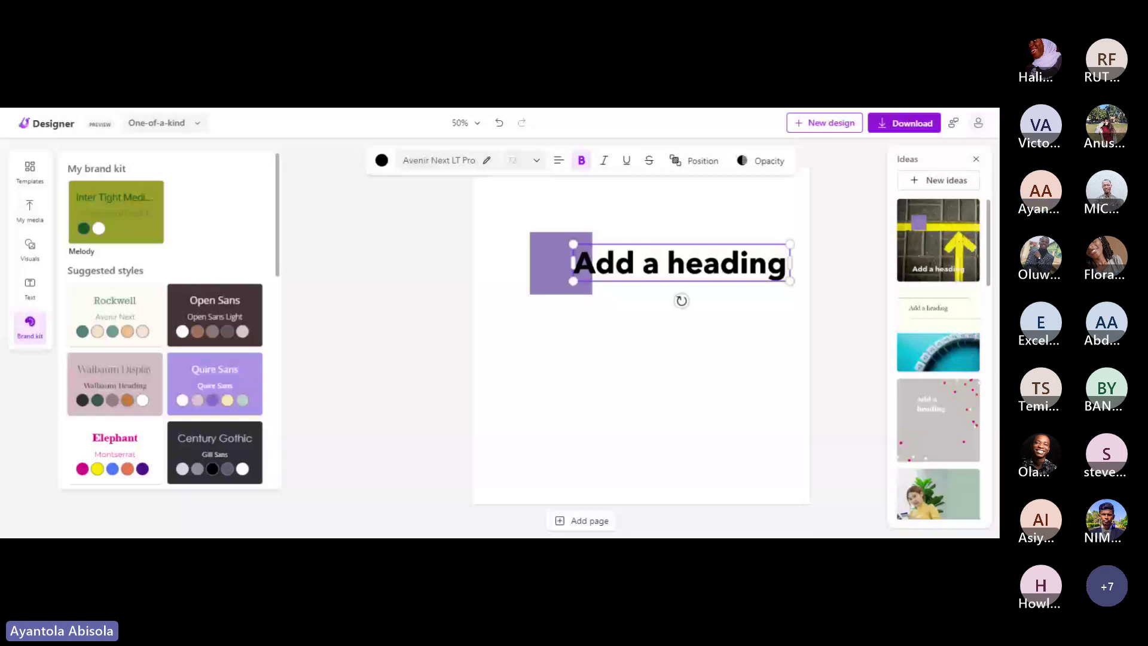
left_click(28, 325)
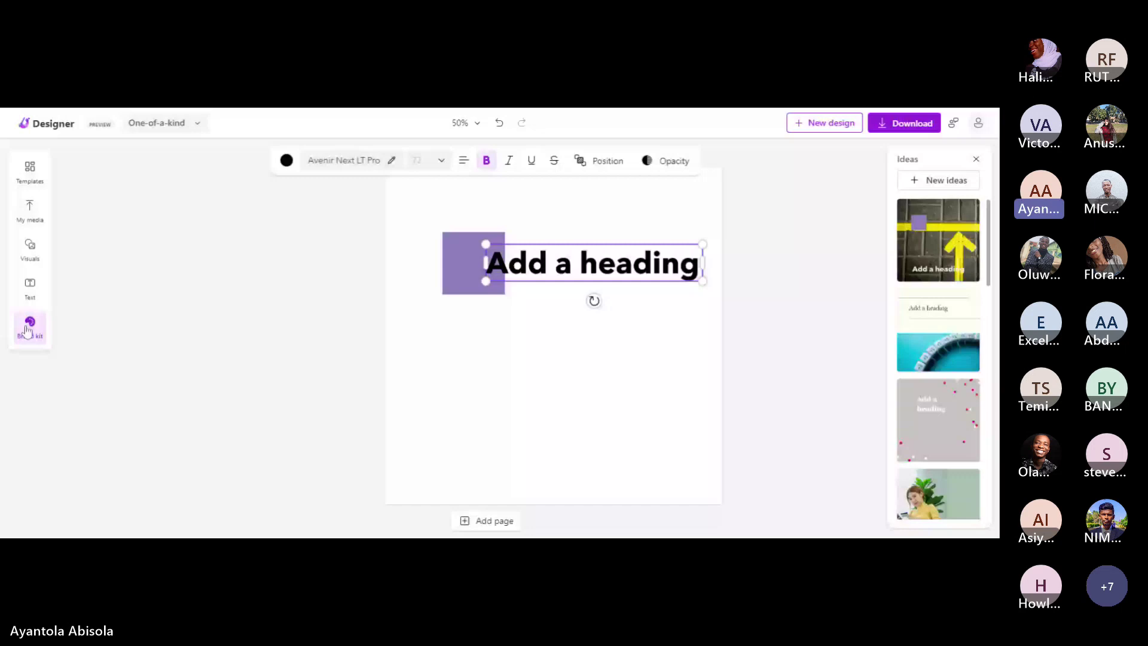
left_click(27, 327)
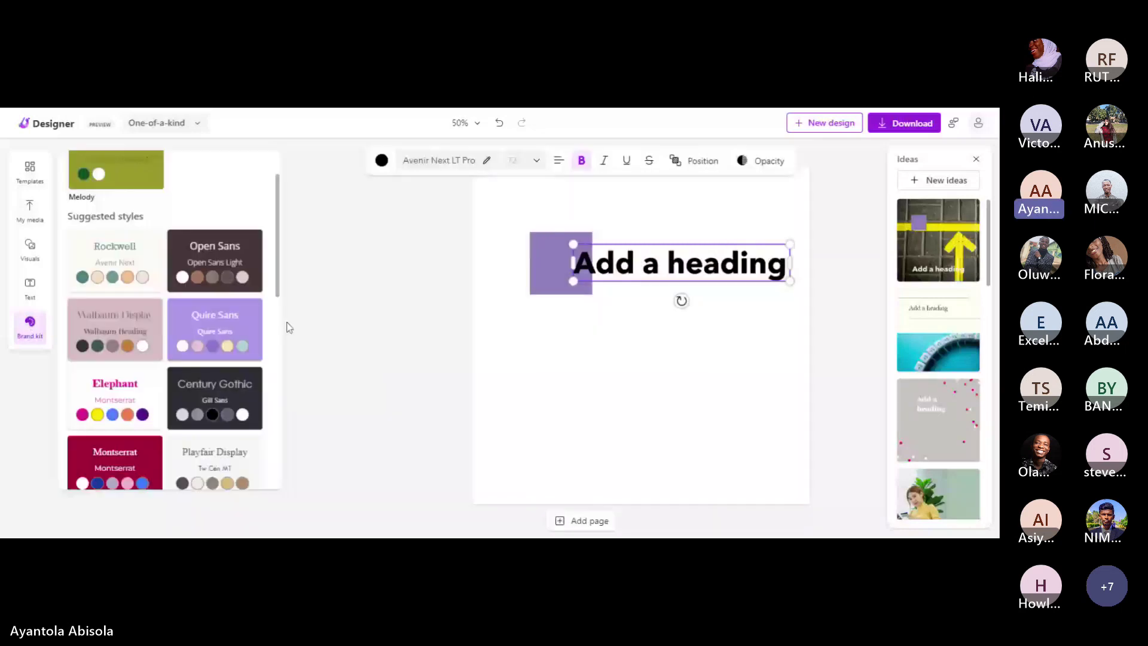
scroll(239, 281, "up", 1)
Start a blank brand kit and name it Melody.
mouse_move(148, 203)
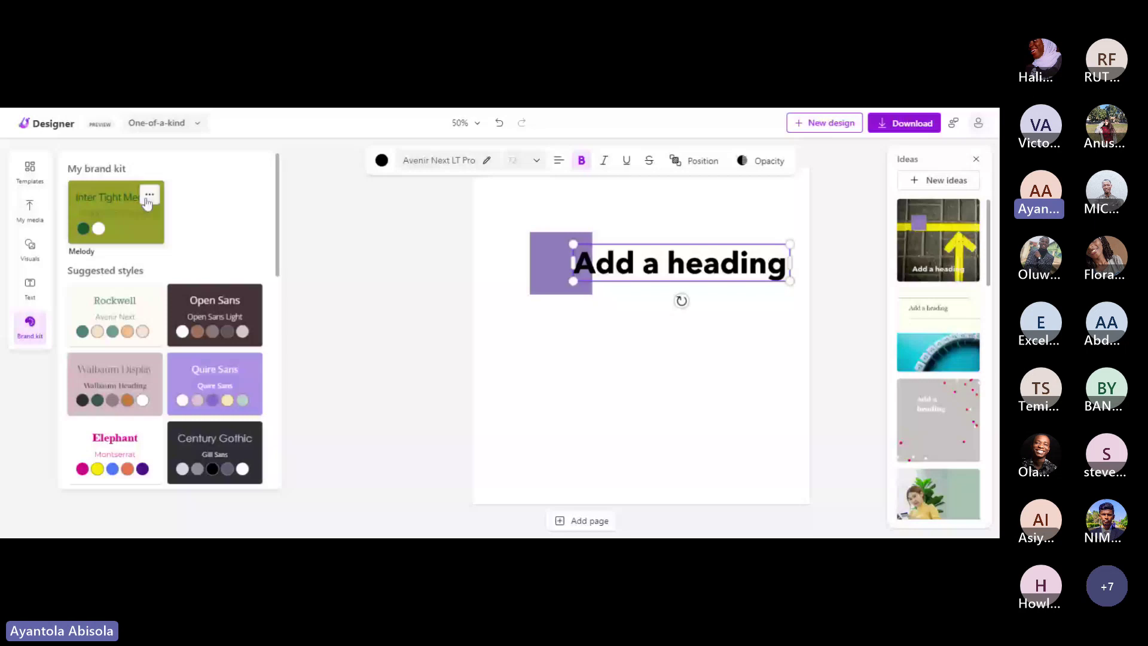
left_click(147, 203)
left_click(177, 239)
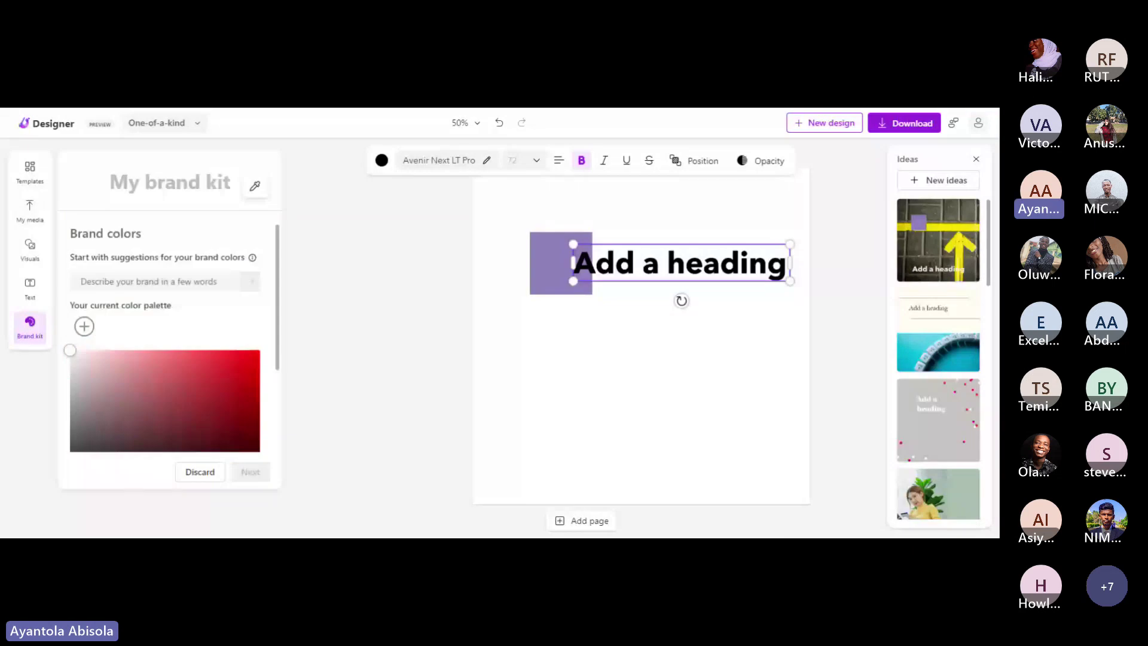
type("Me")
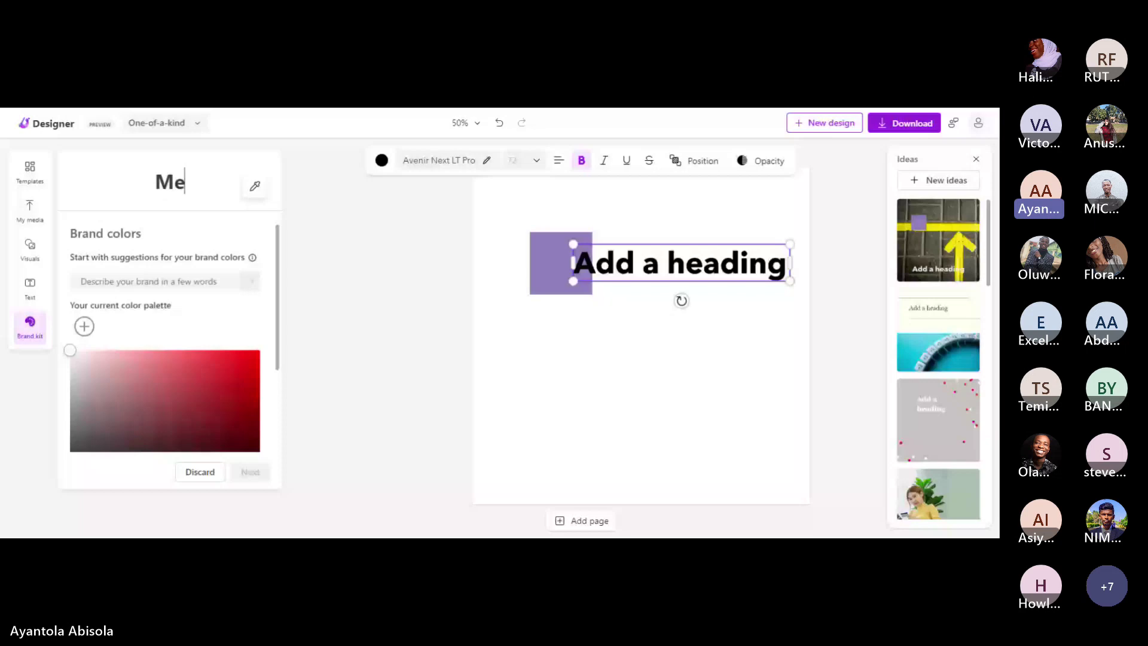
type("lody")
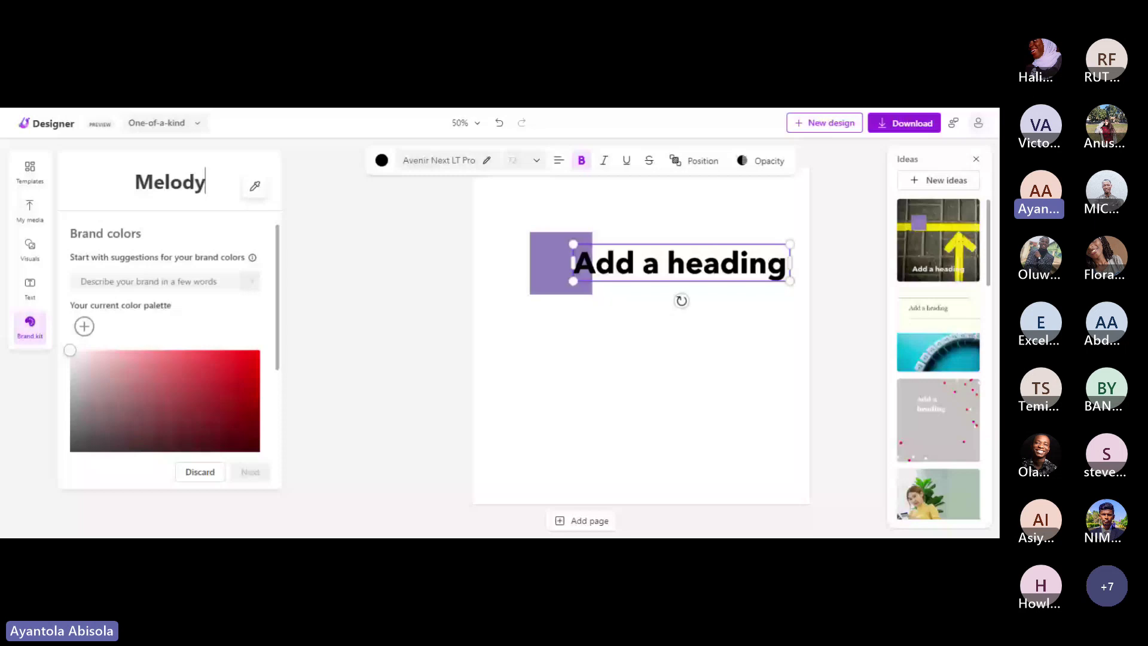
Build the Melody brand color palette from lime green, black and a very light gray.
left_click(155, 281)
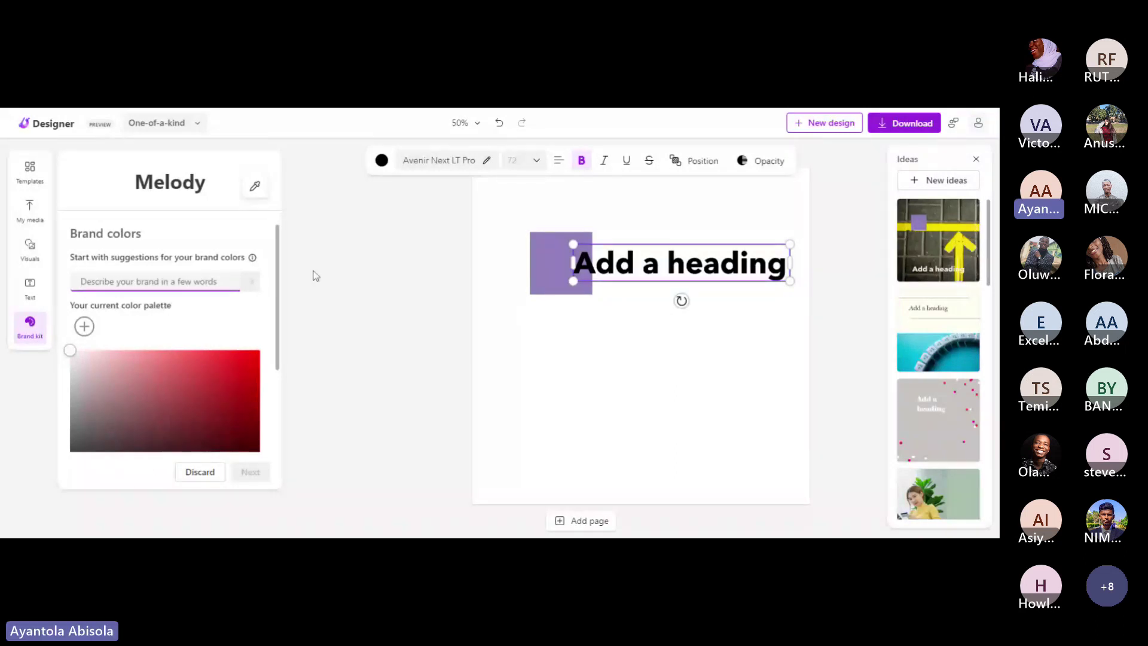
scroll(271, 335, "down", 1)
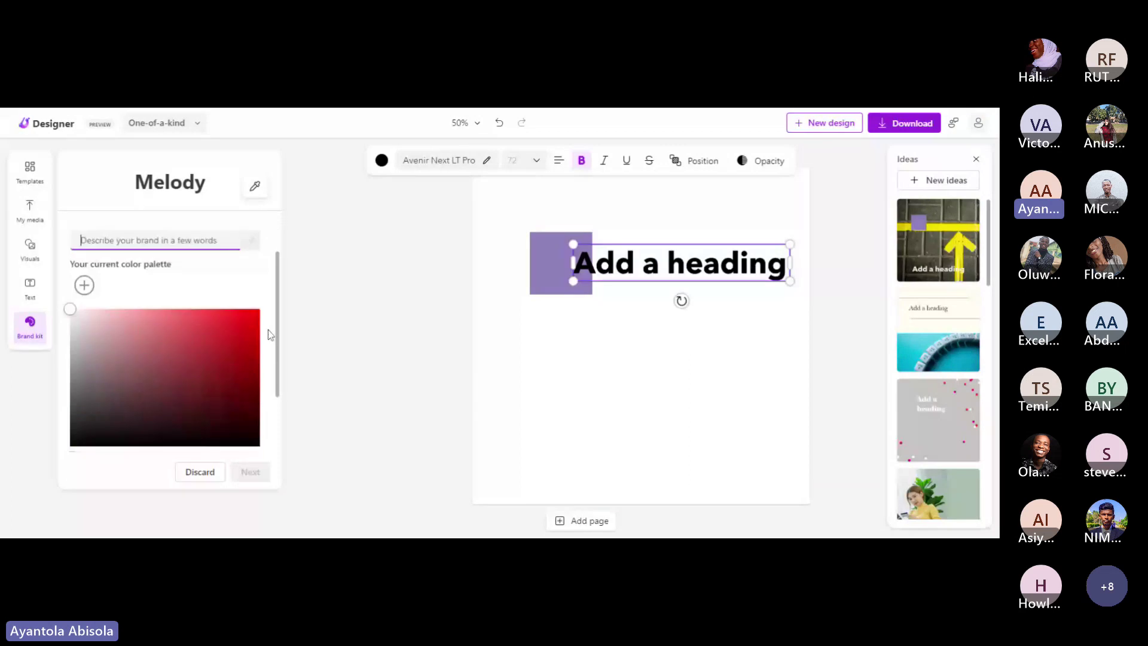
scroll(271, 334, "down", 1)
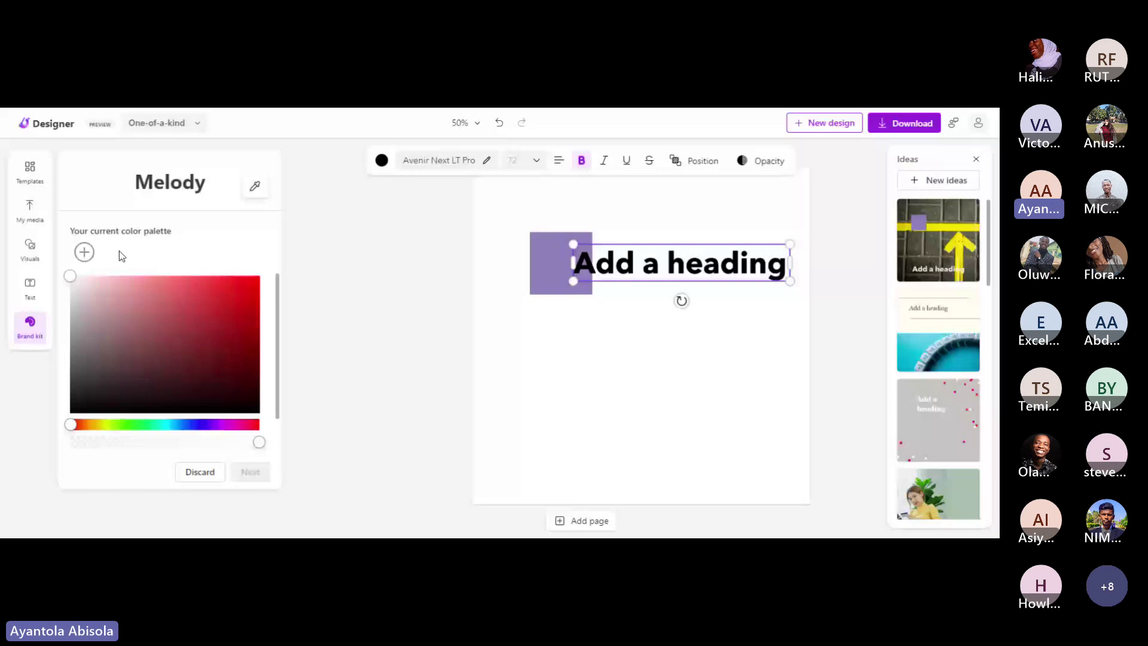
left_click(84, 251)
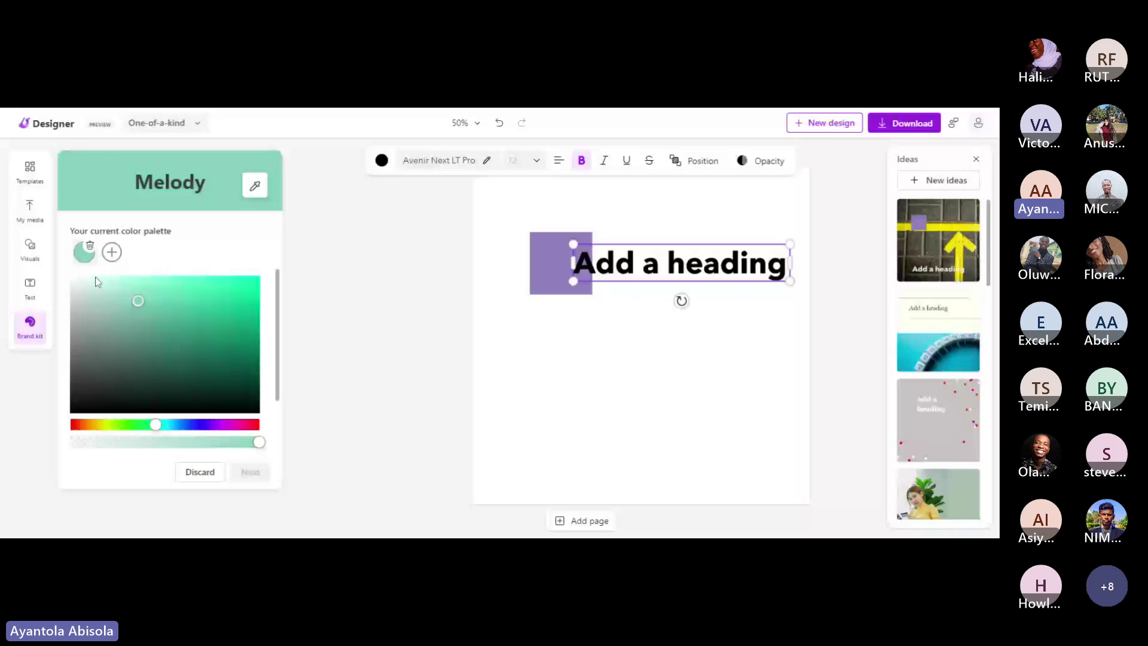
left_click(186, 295)
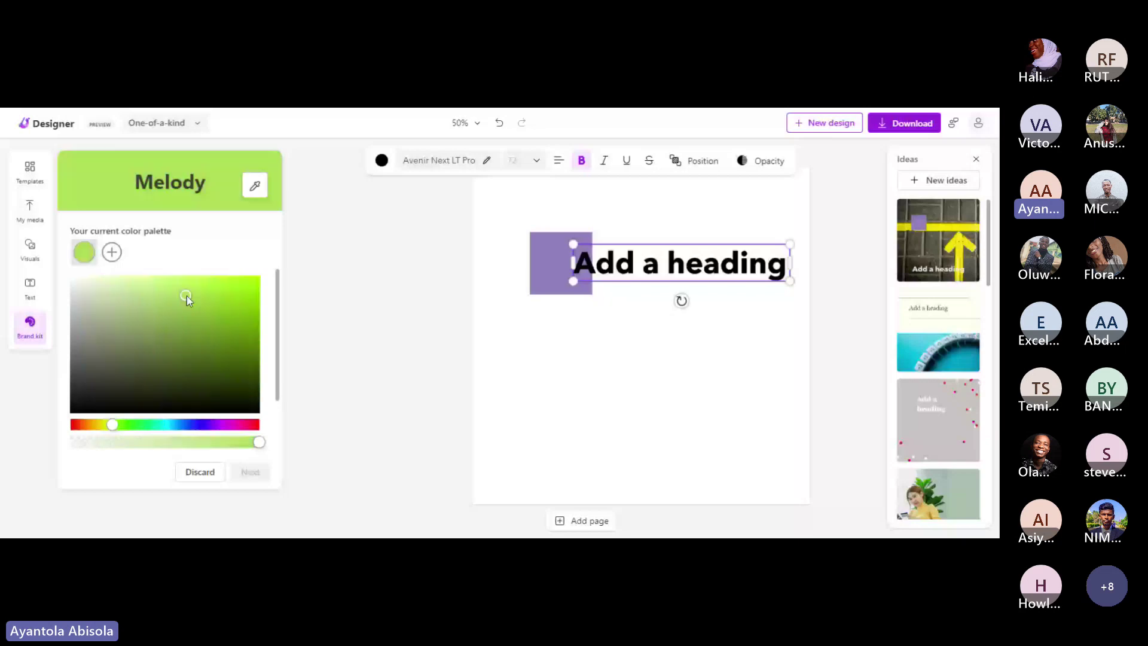
mouse_move(82, 263)
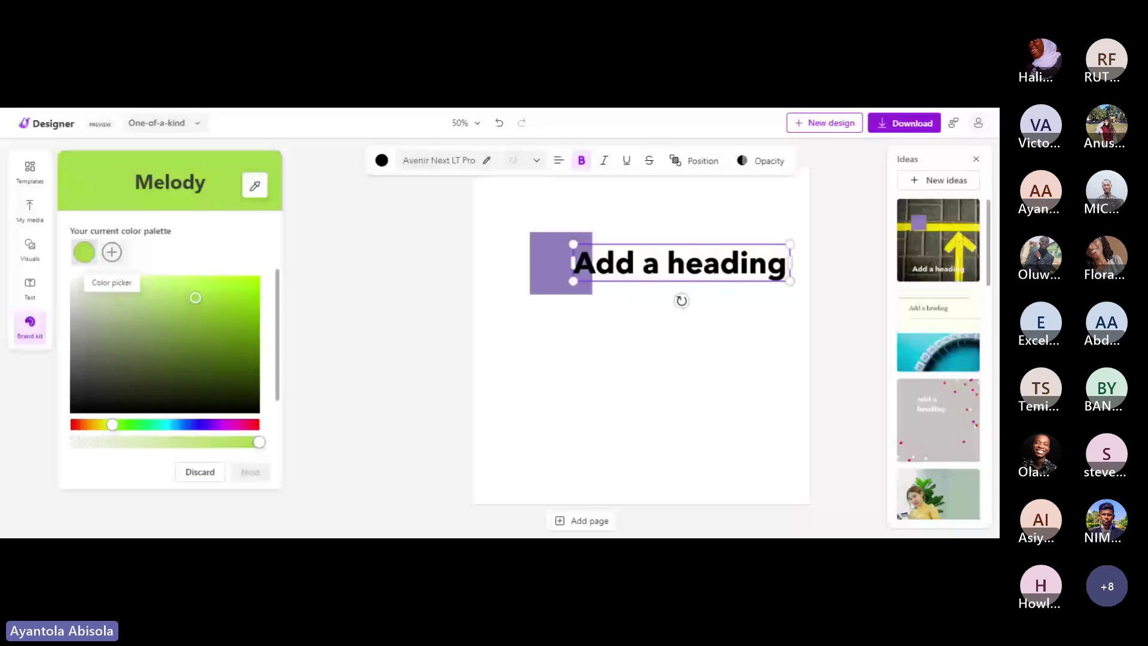
left_click(112, 252)
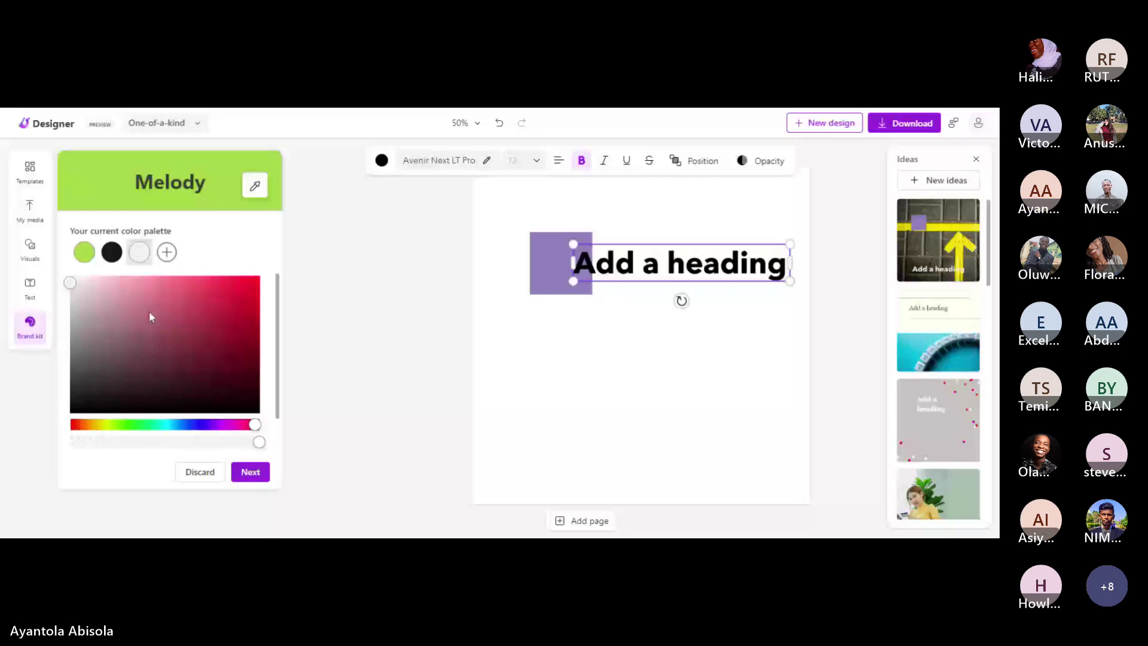
Continue from the Melody color palette to the brand fonts and start a search for the heading font.
left_click(249, 473)
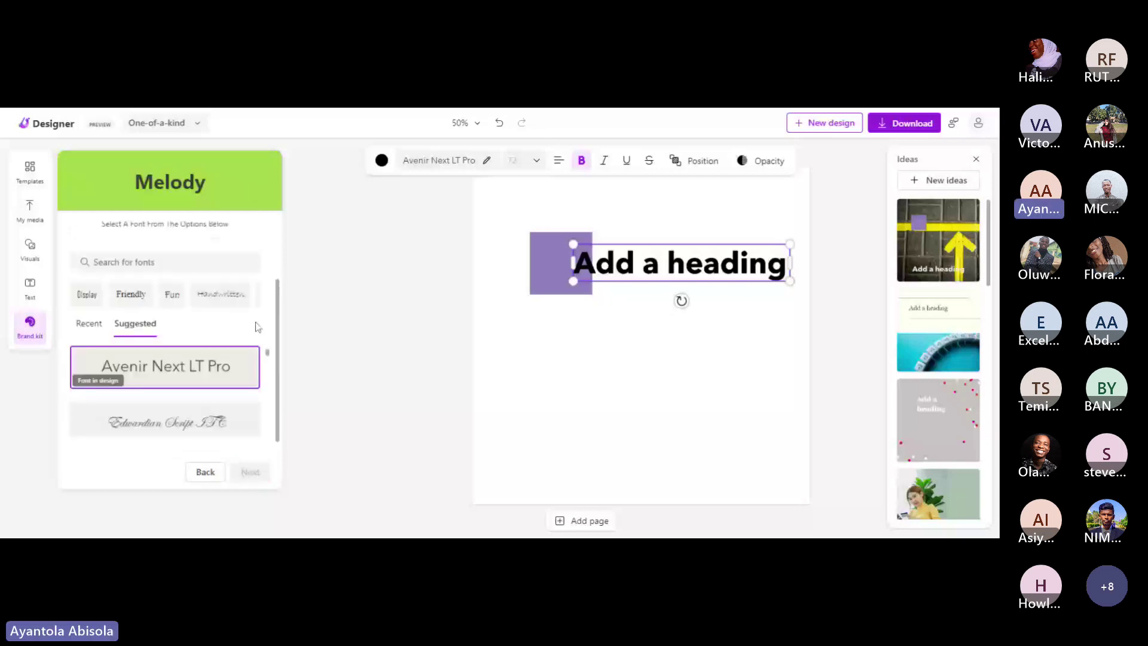
scroll(146, 357, "down", 1)
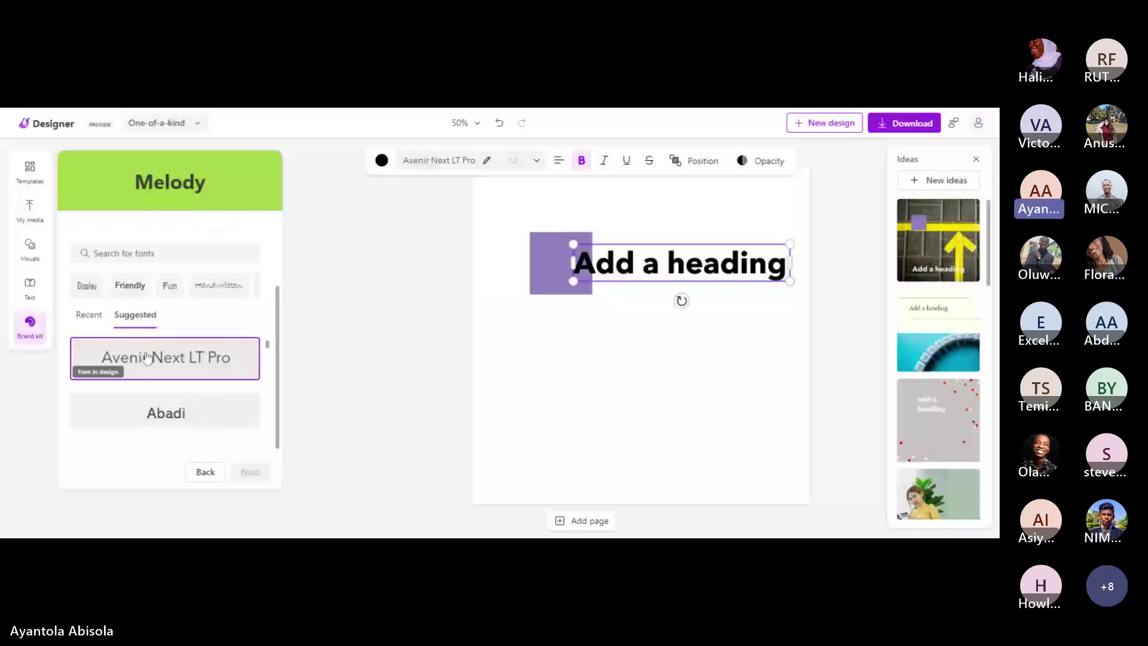
scroll(155, 316, "up", 2)
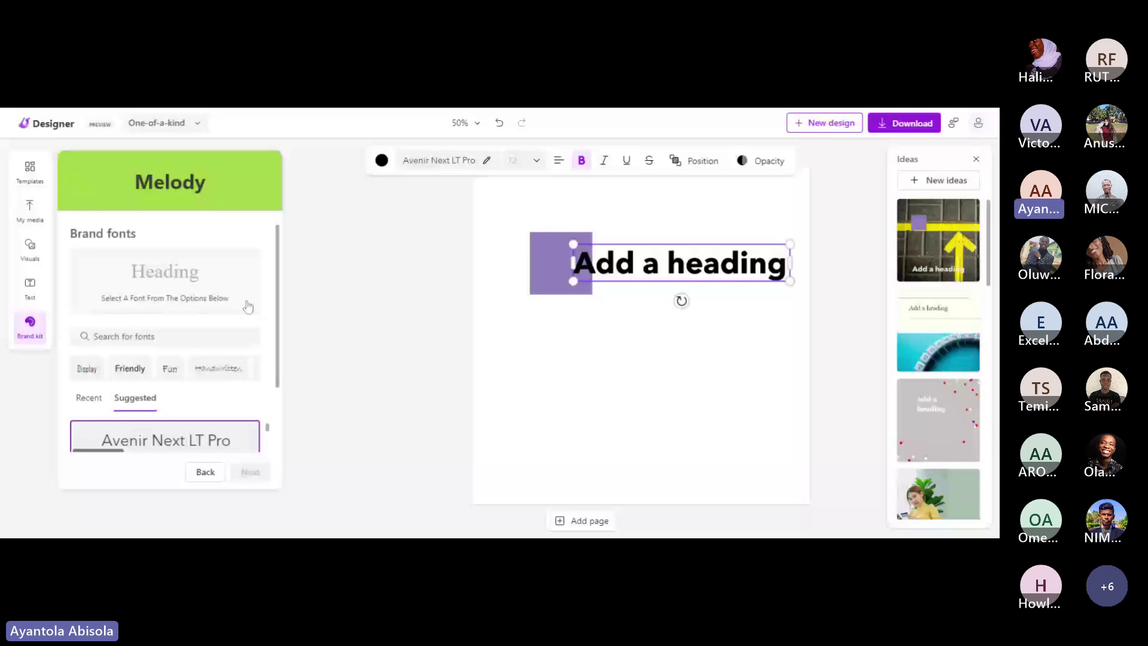
left_click(239, 336)
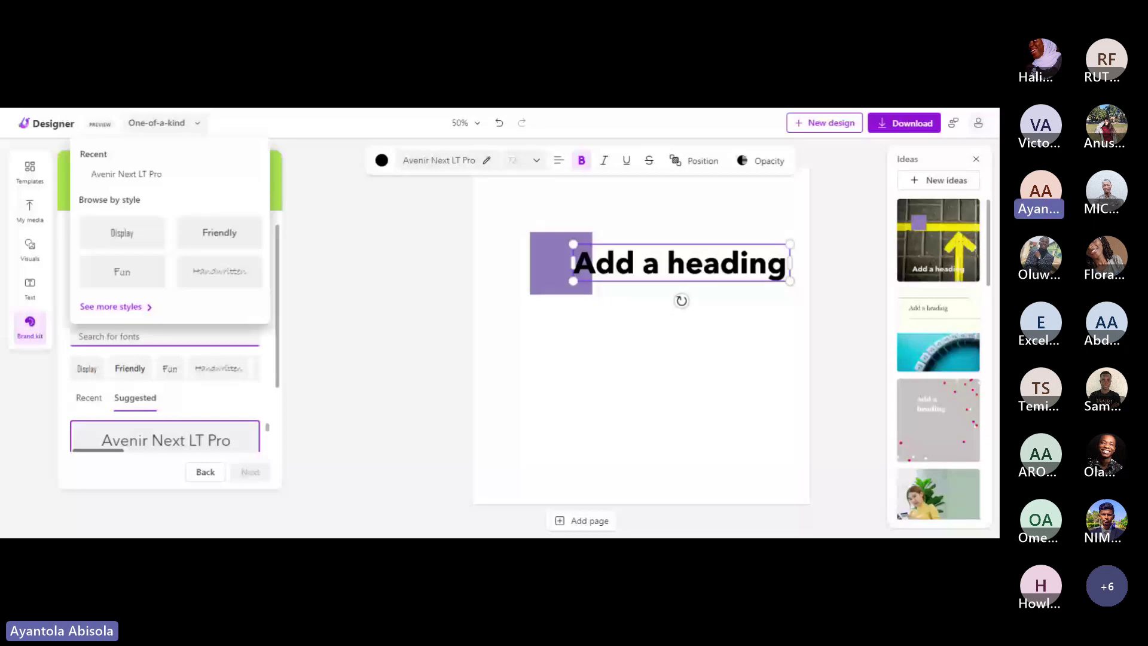
type("Ruby")
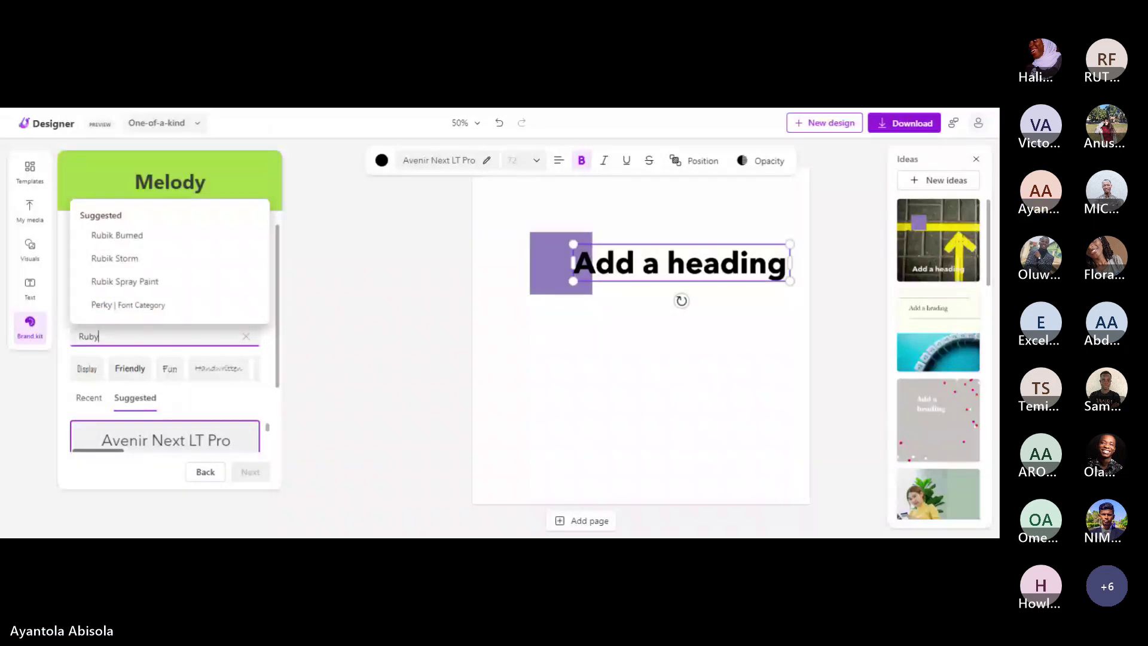
key("BackSpace")
key("BackSpace")
key("BackSpace")
key("BackSpace")
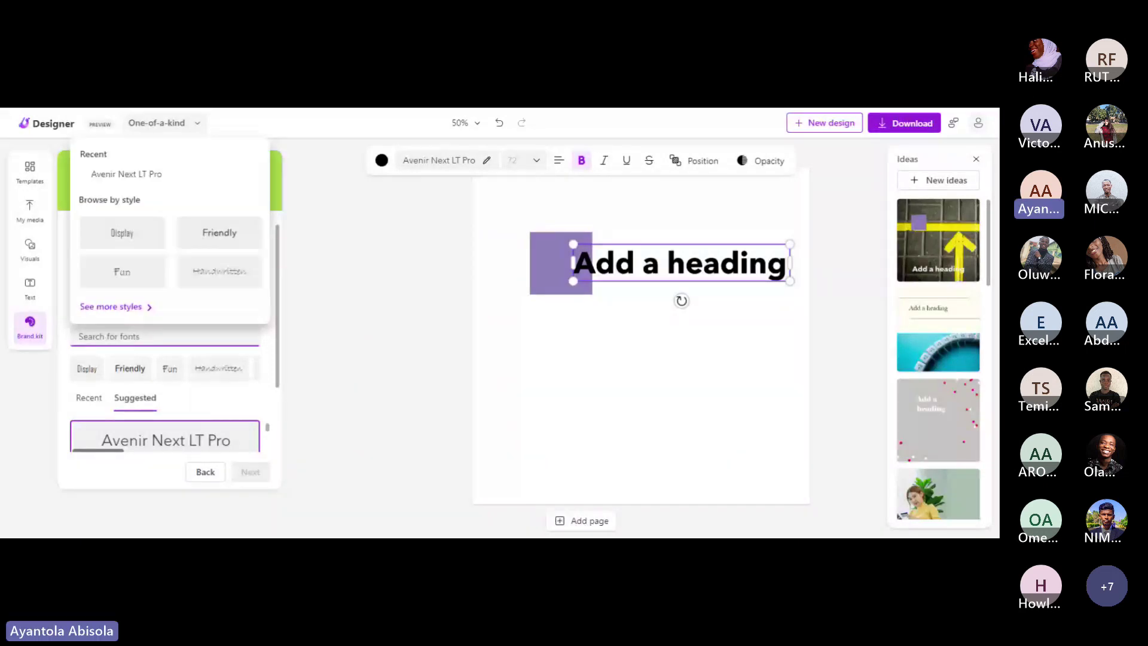
Search the fonts for Poppins and set Poppins Black as the Melody heading font.
type("Popp")
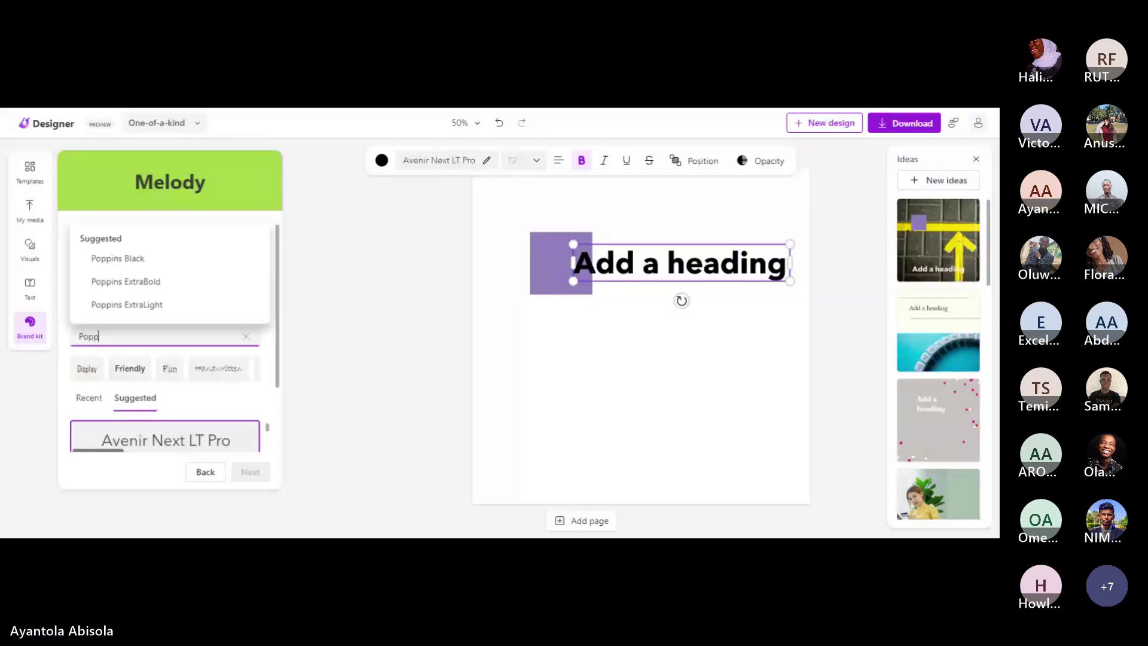
left_click(117, 258)
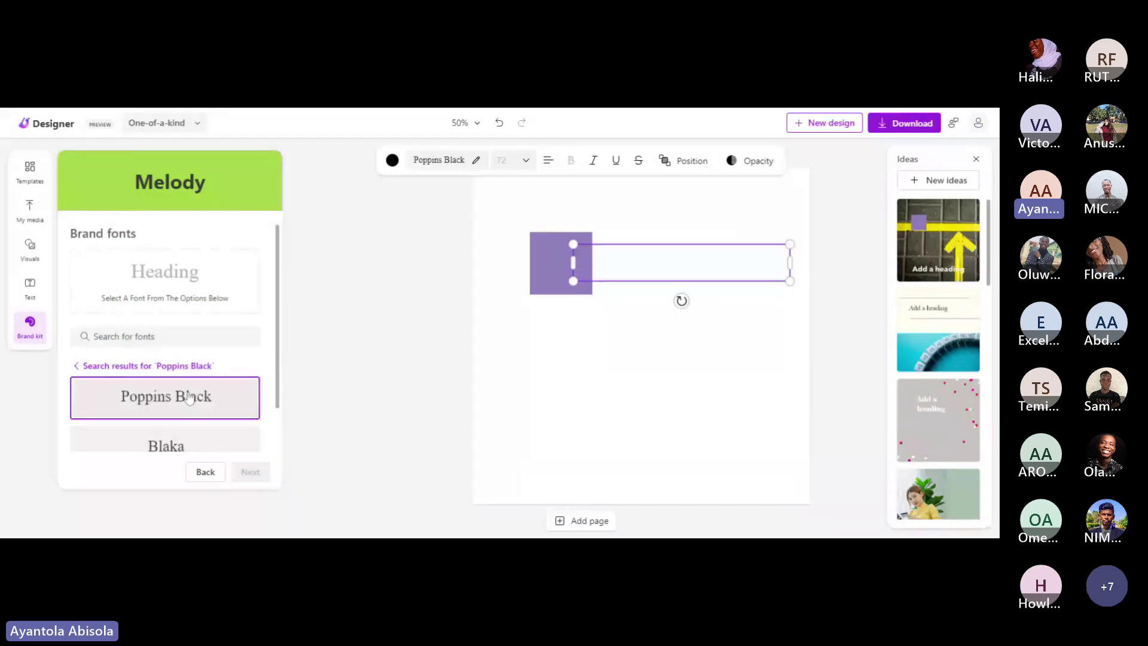
left_click(189, 397)
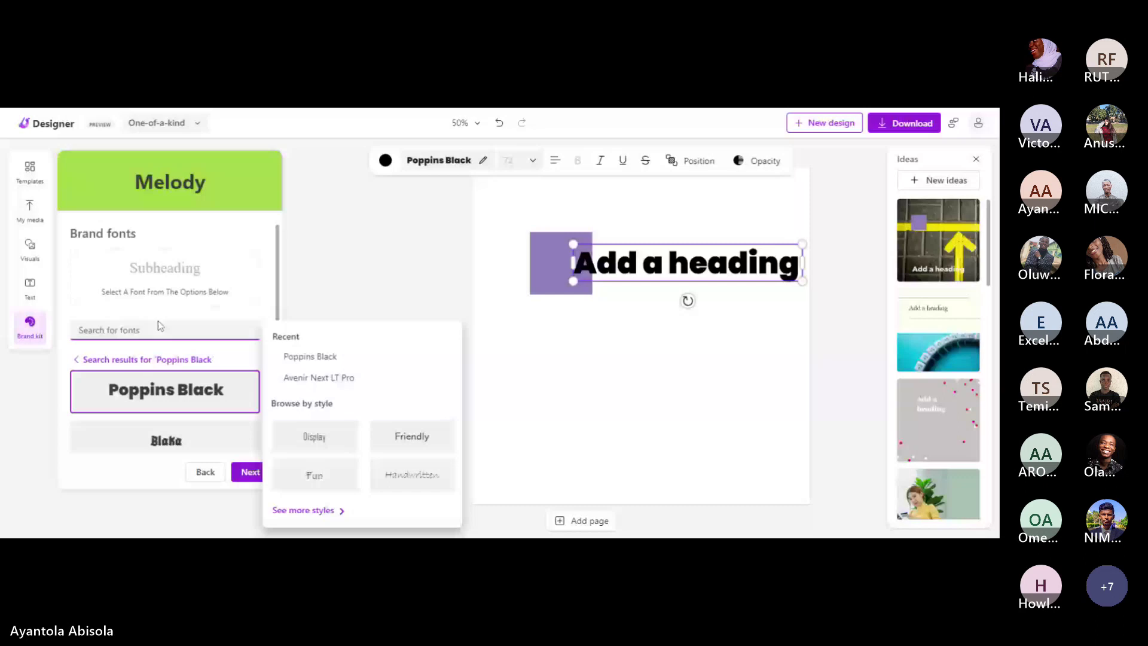
Choose Poppins ExtraLight as the Melody brand font for both the subheading and the body text.
type("Poppins")
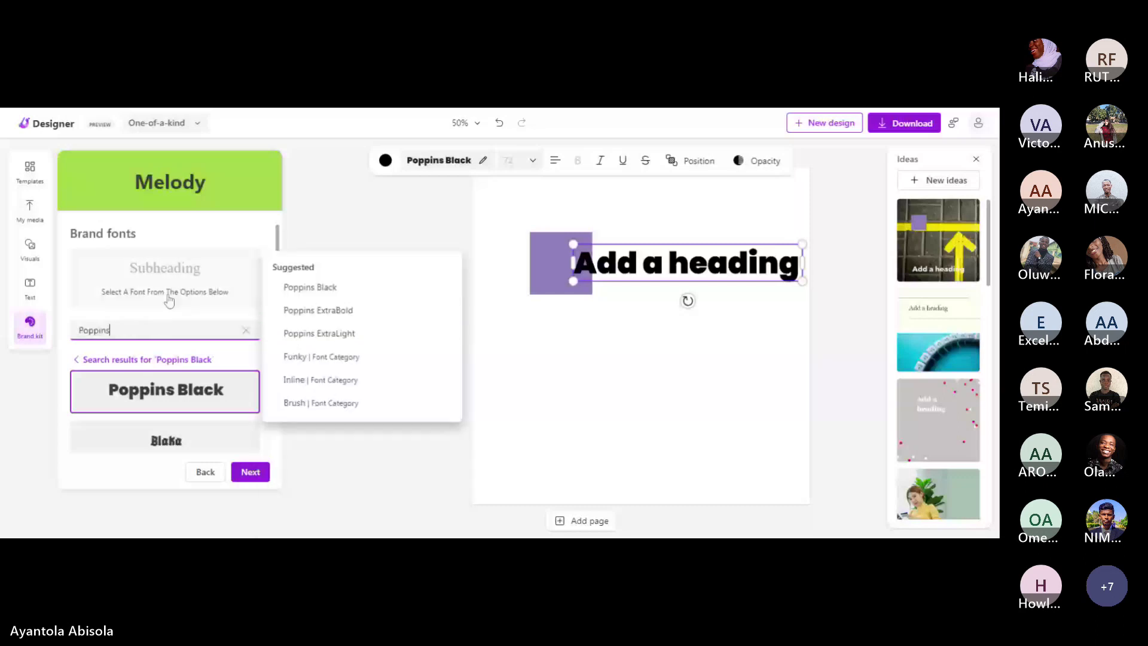
left_click(342, 336)
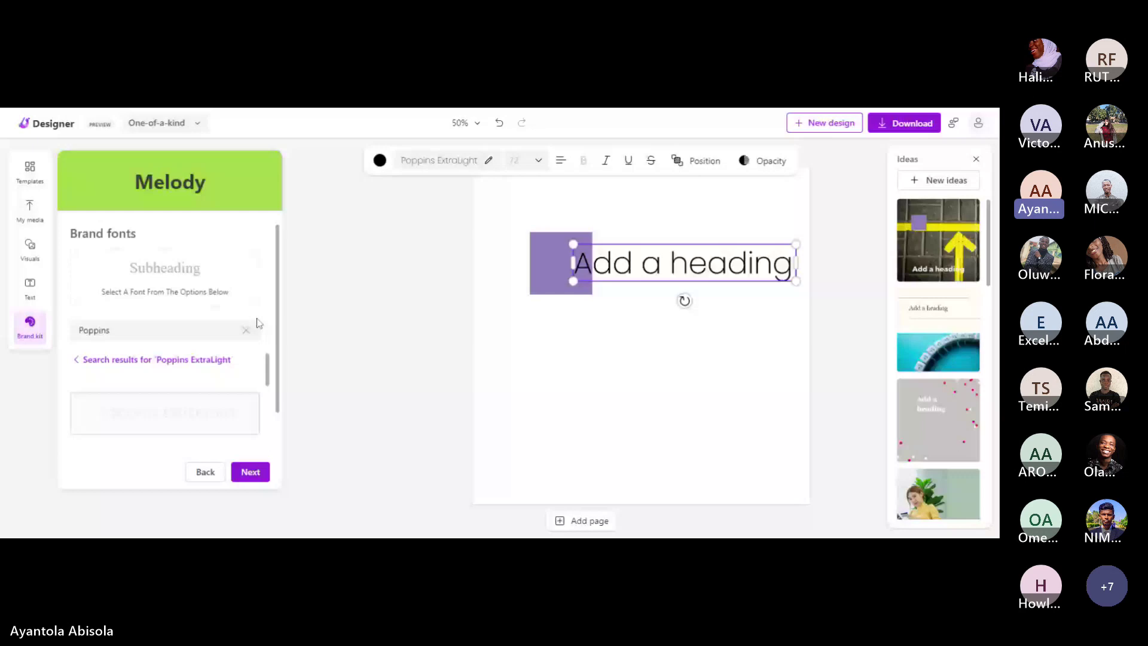
left_click(249, 472)
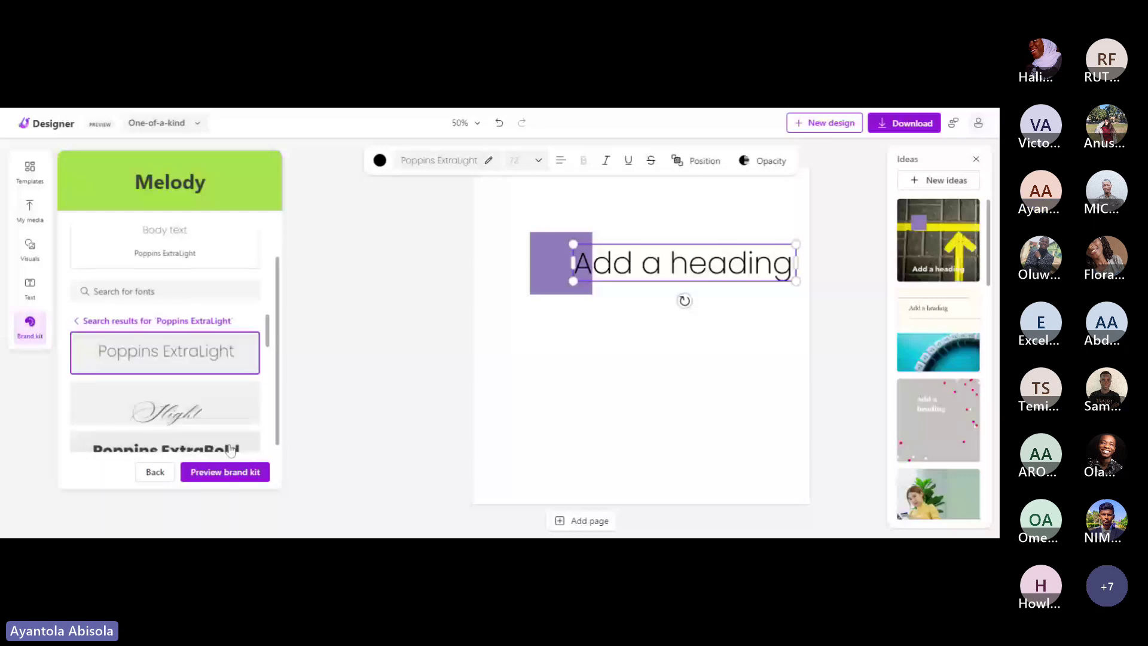
Preview and save the Melody brand kit, and apply it to the current design.
left_click(227, 472)
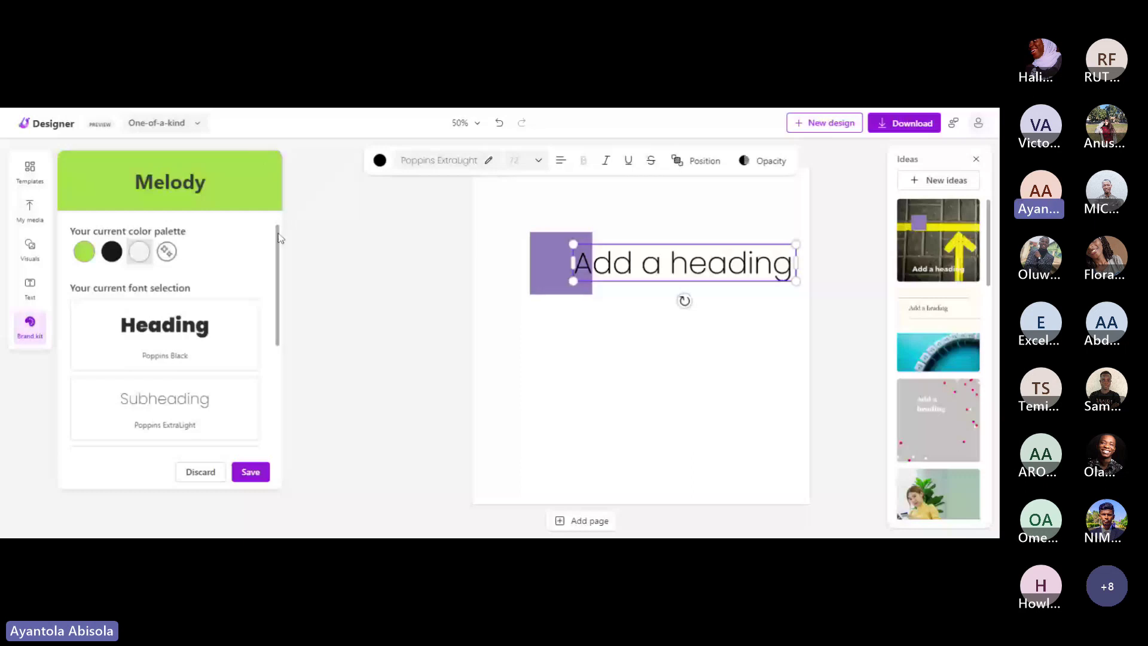
left_click_drag(278, 238, 284, 338)
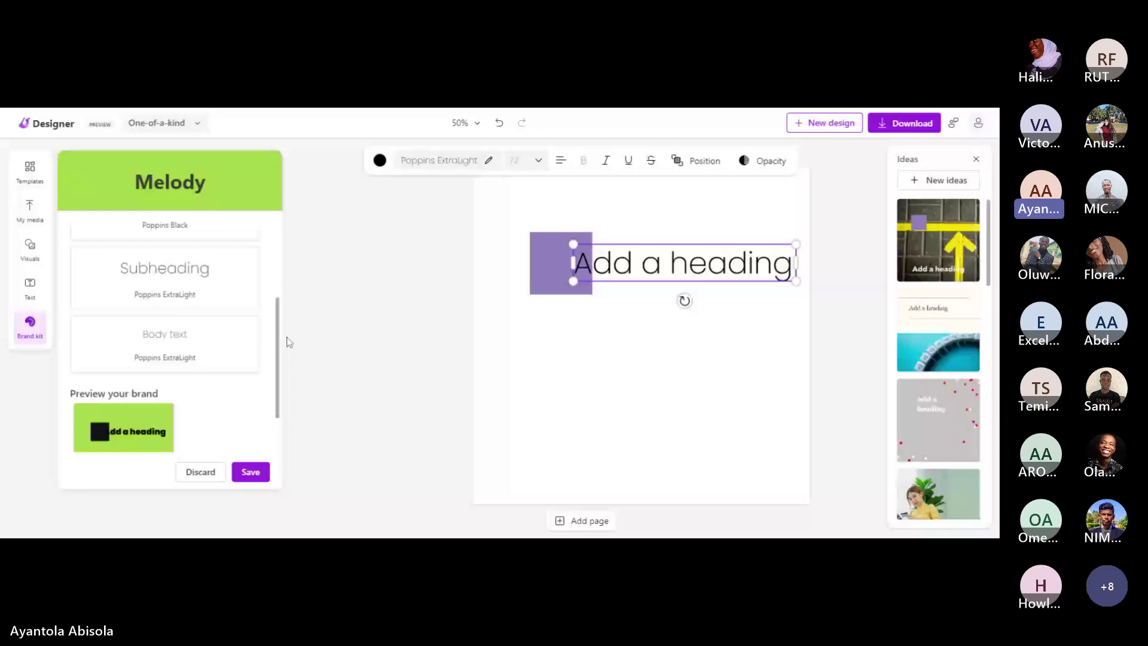
left_click(251, 472)
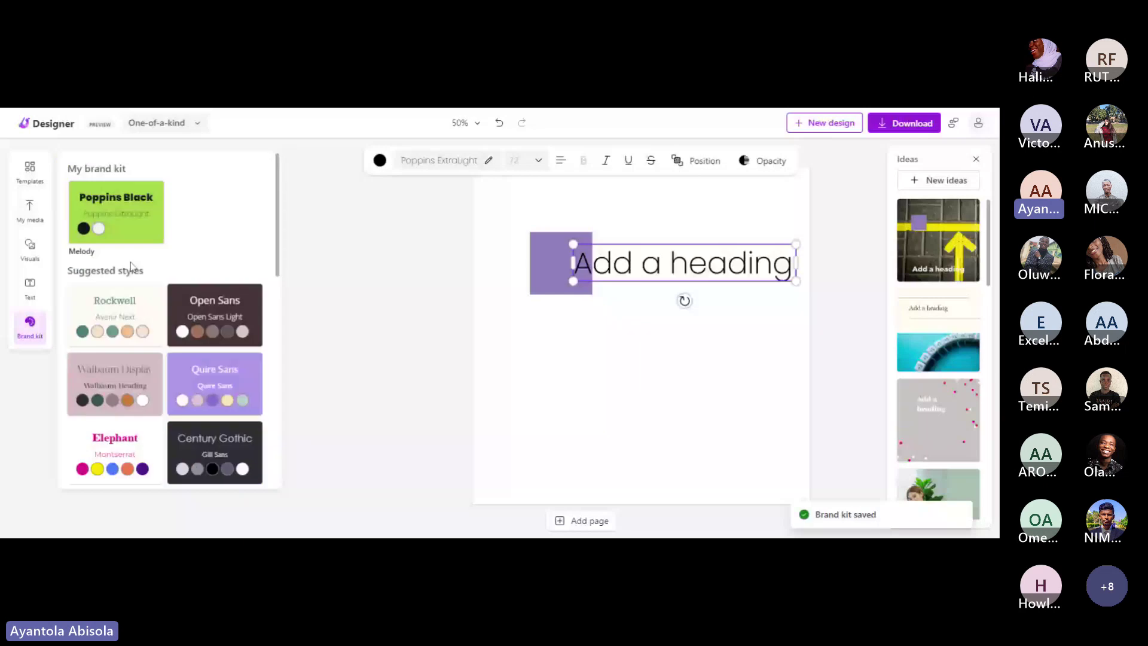
left_click(119, 215)
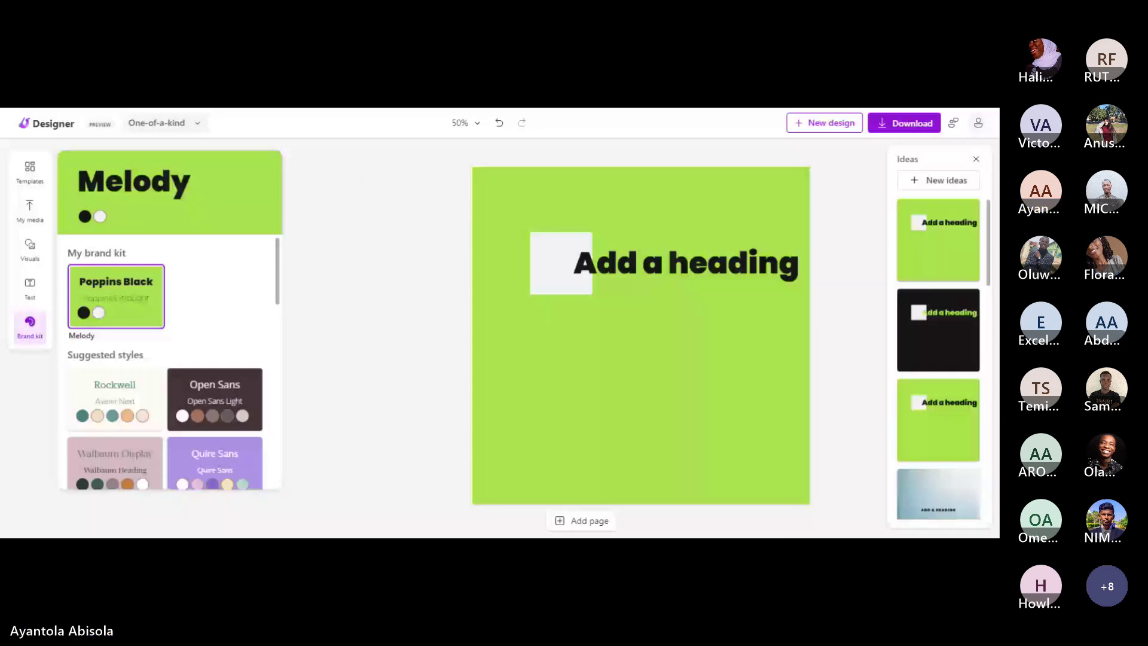
left_click(975, 158)
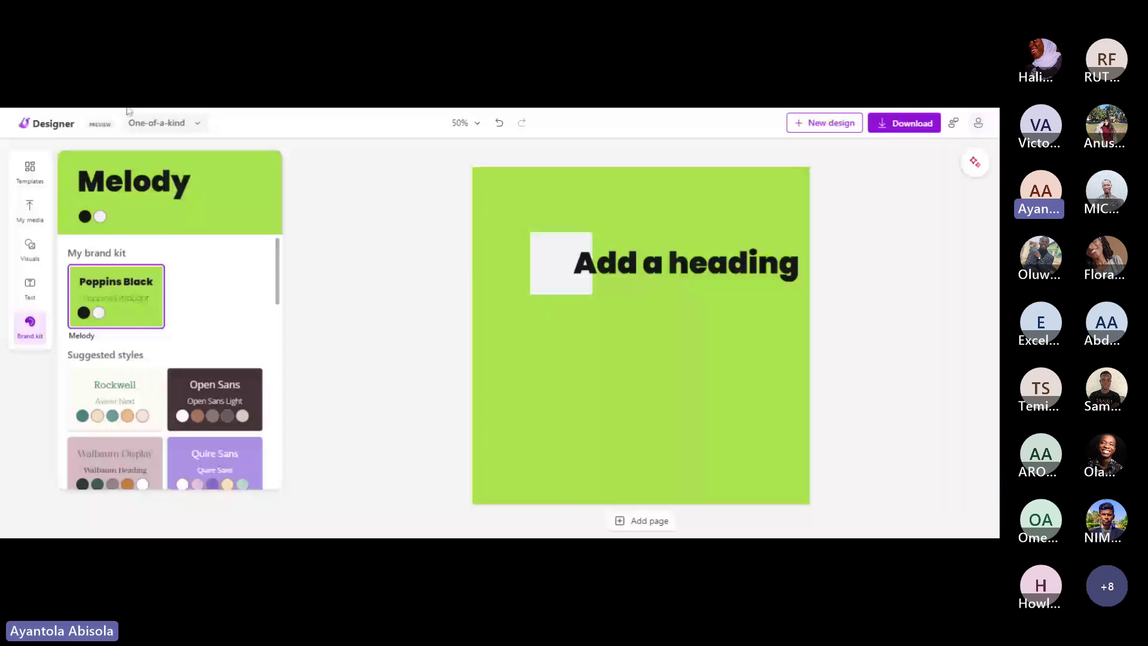
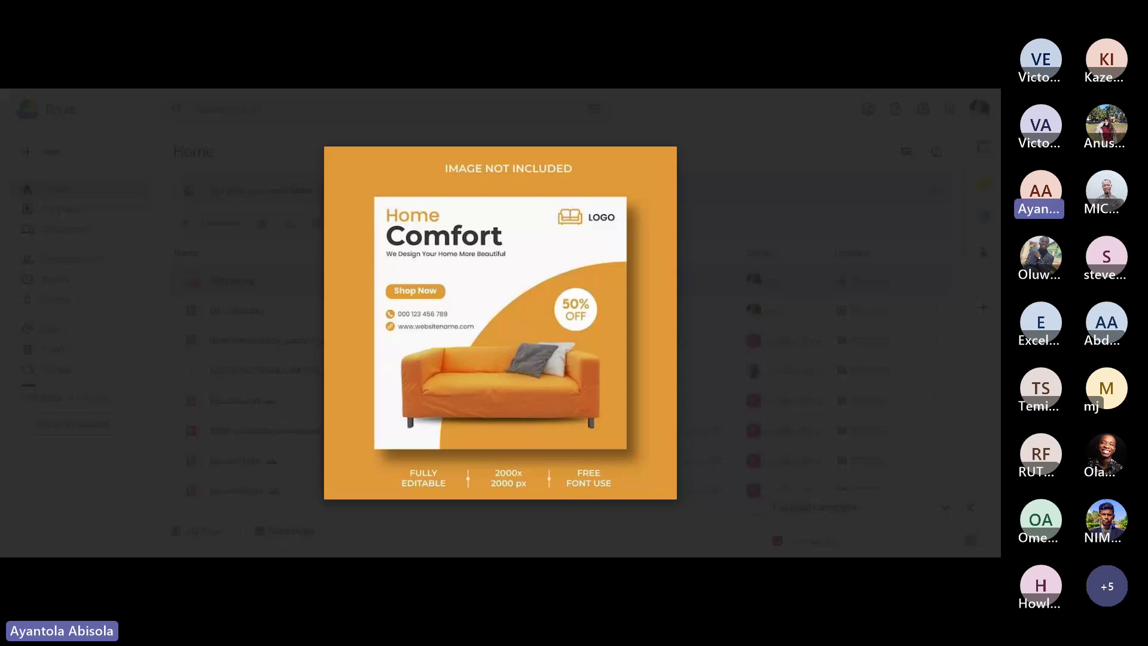
Switch from the Home Comfort reference image to Microsoft Designer and start a blank 1080 x 1080px canvas.
key("alt+Tab")
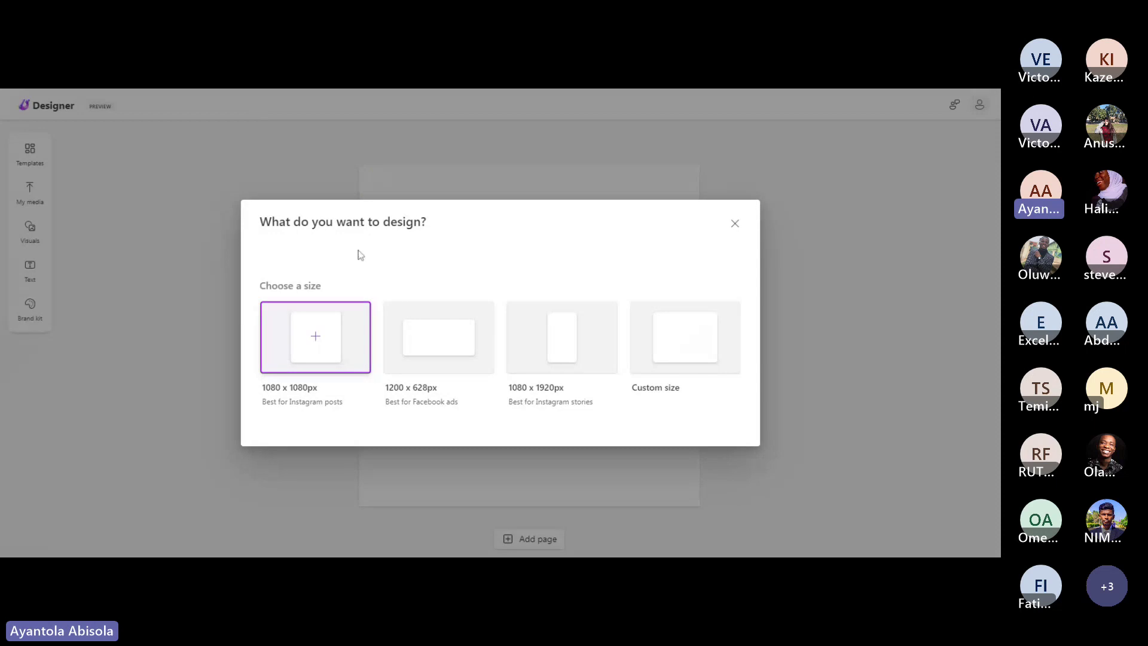
left_click(736, 227)
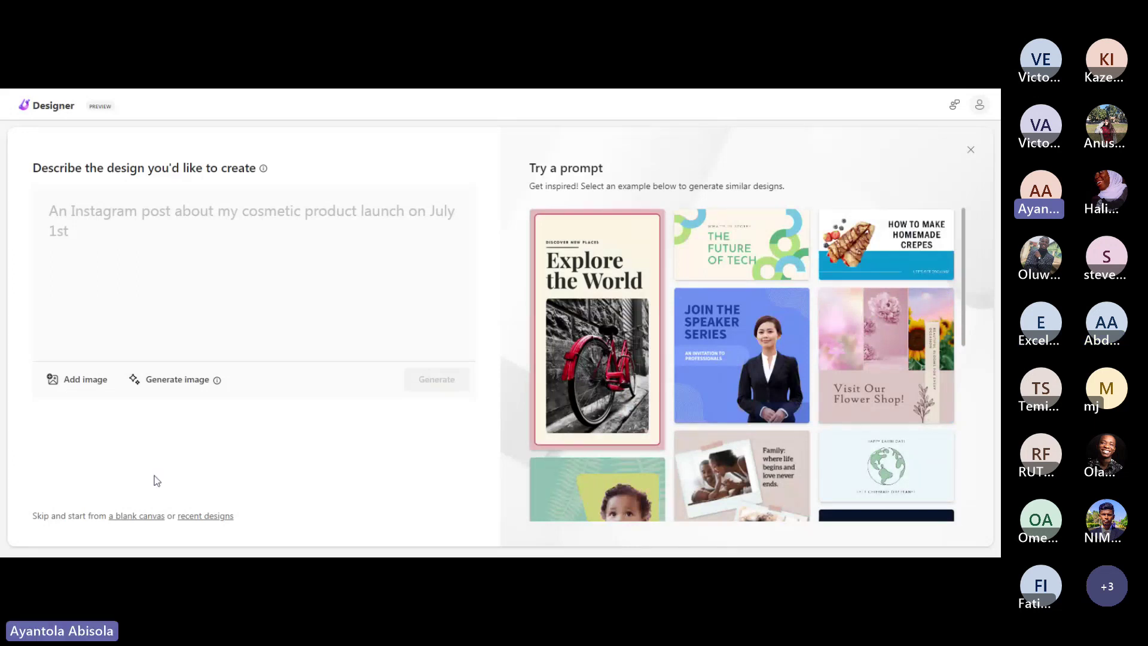
left_click(151, 519)
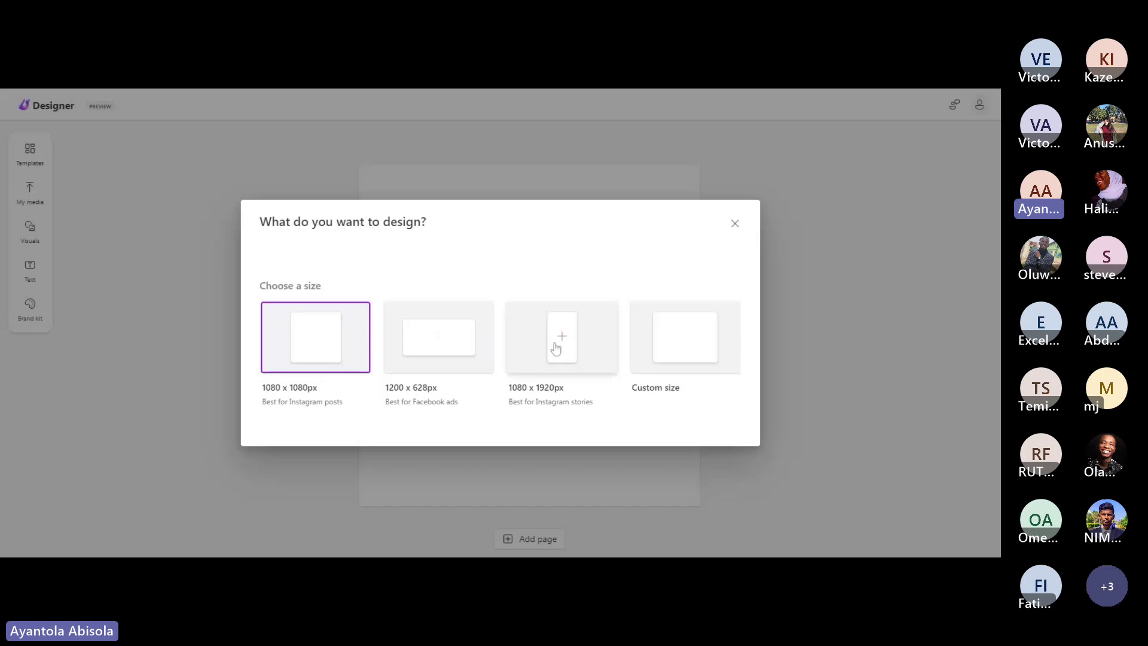
left_click(329, 360)
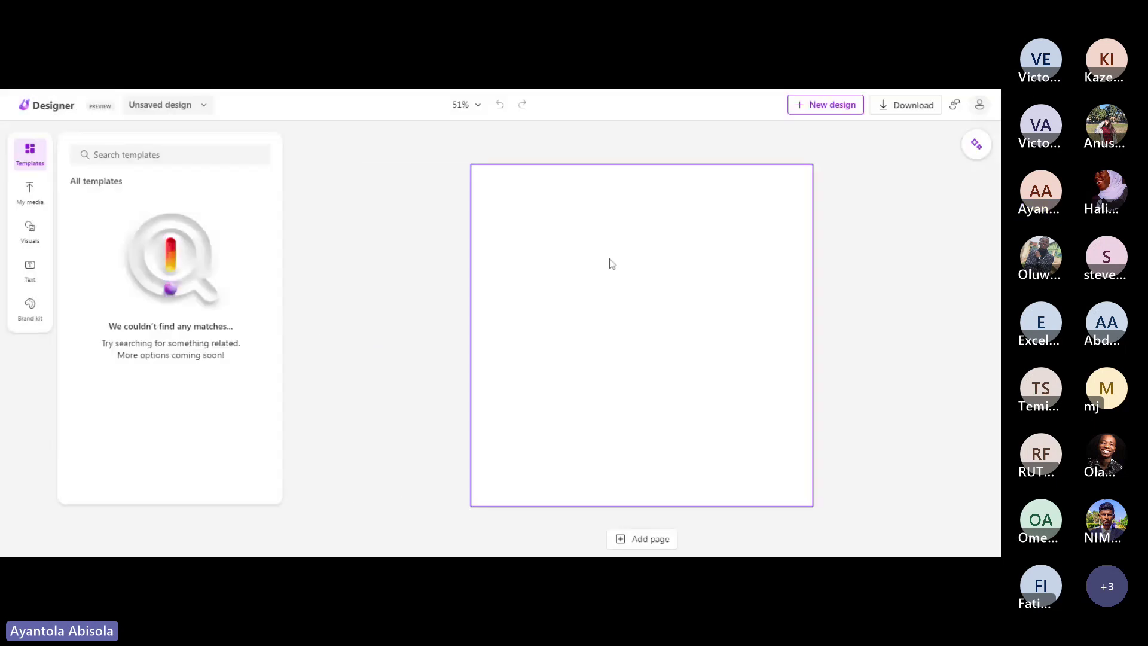
left_click(645, 181)
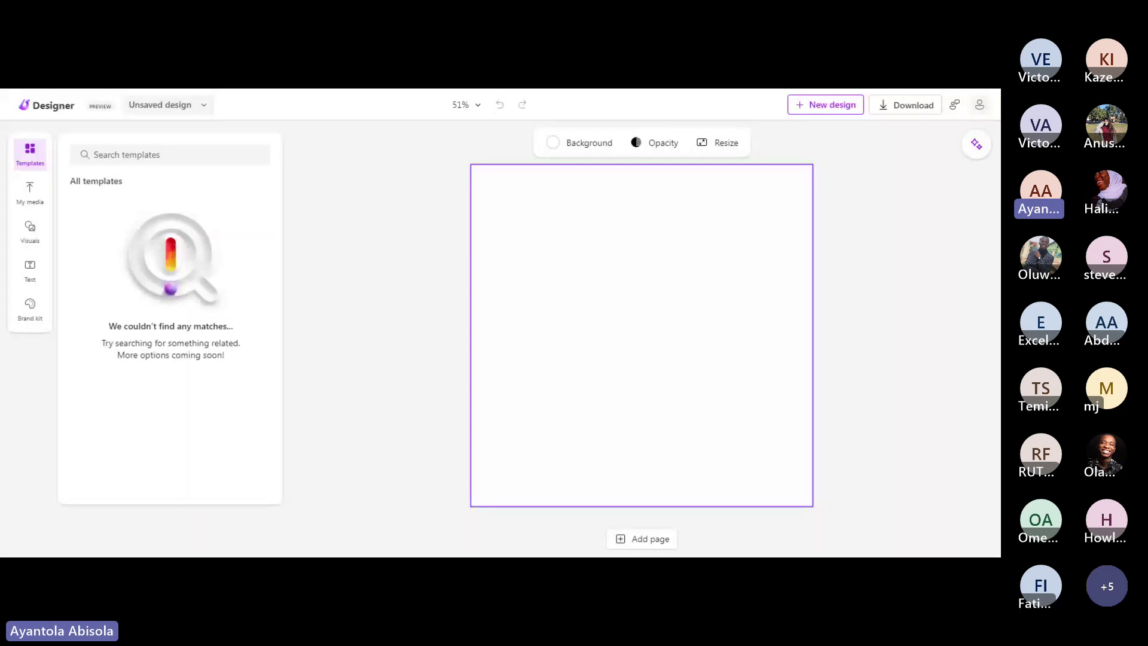
Arrange the Designer window side by side with the Home Comfort reference image, wide enough to show the whole canvas.
key("ctrl+Tab")
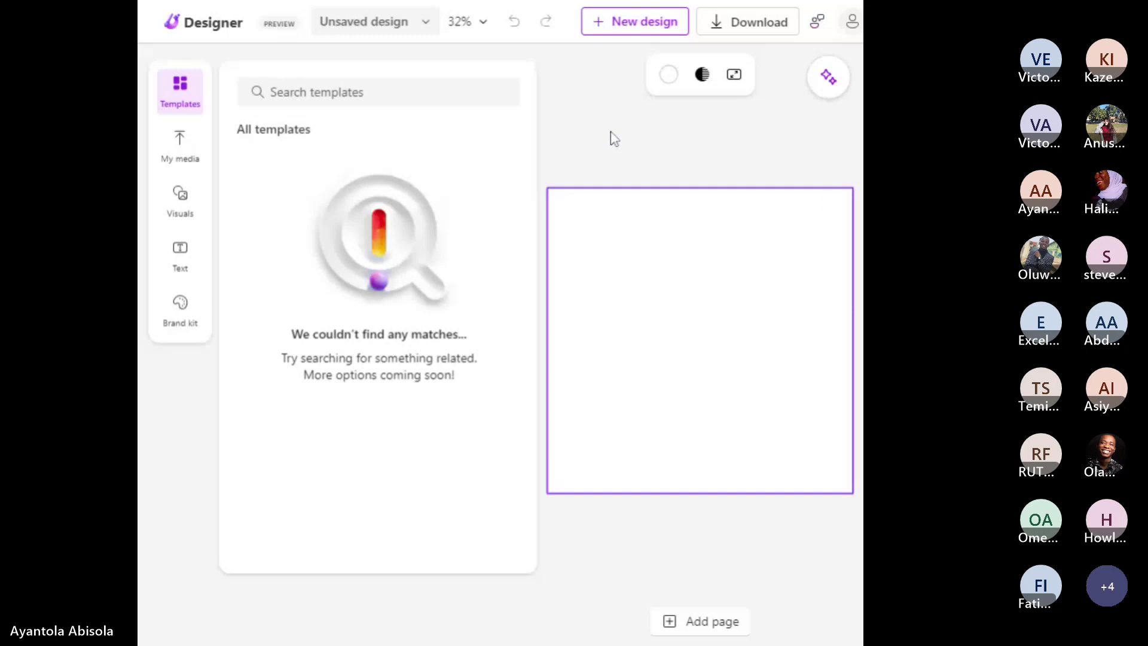
left_click(751, 119)
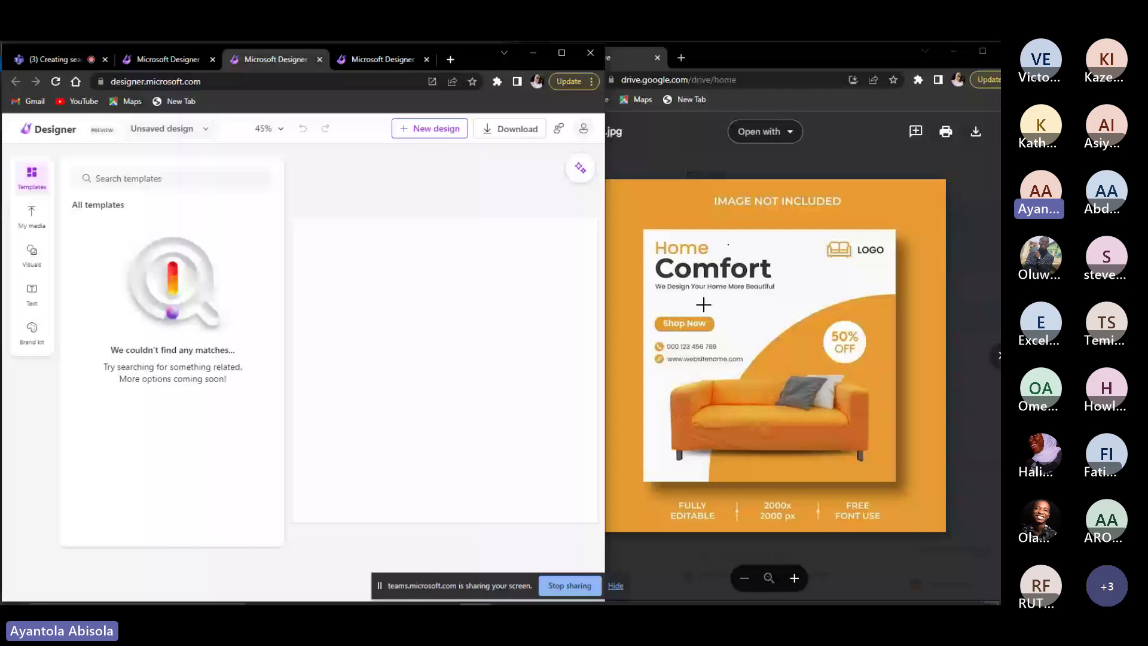
left_click_drag(607, 262, 627, 257)
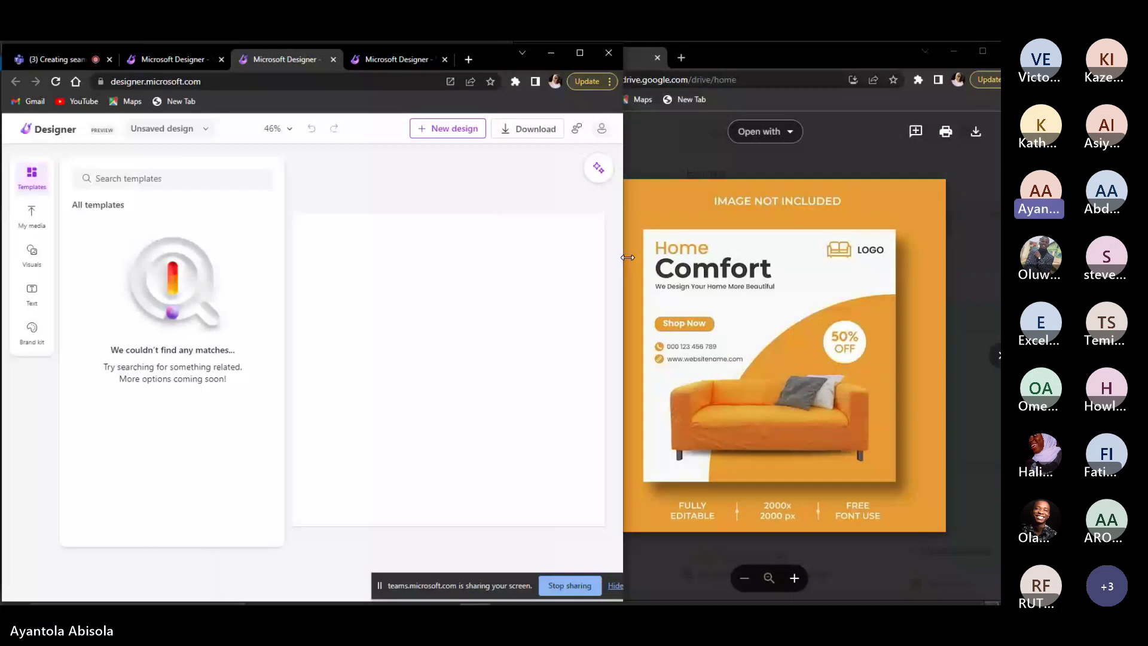
left_click(535, 422)
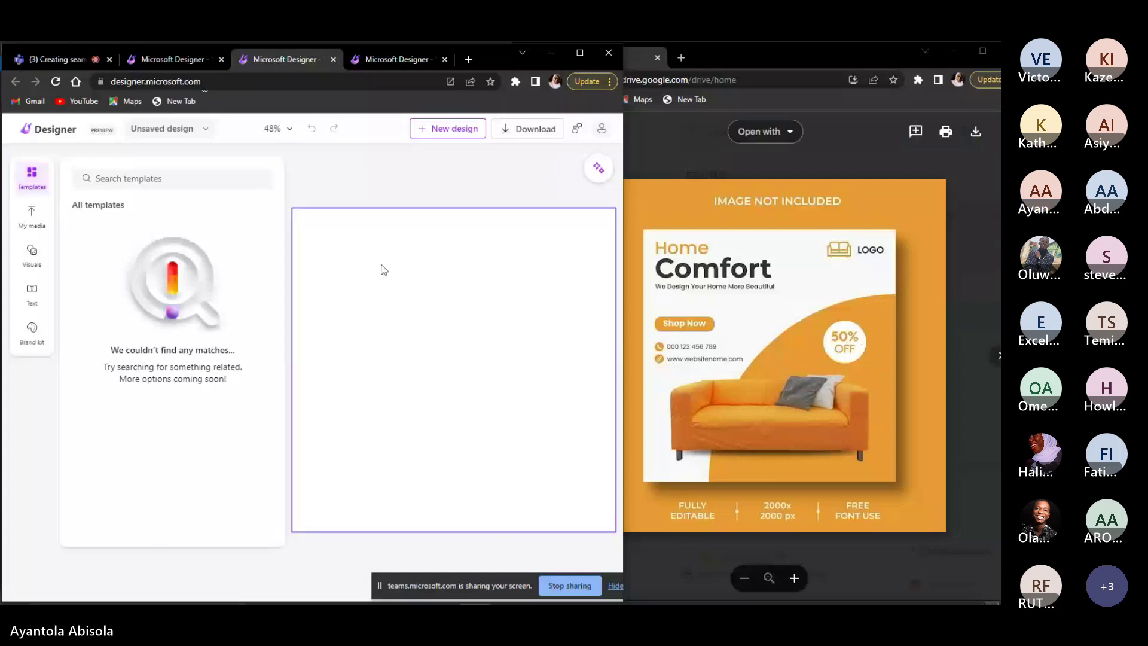
left_click(432, 276)
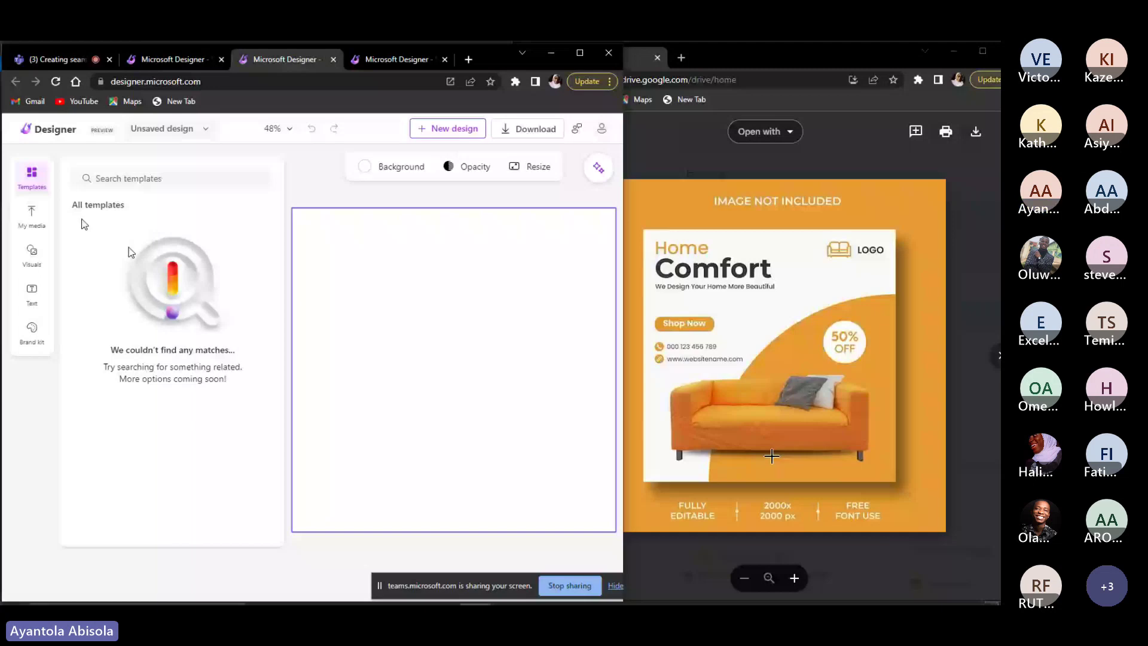
Add a green filled circle to the blank canvas and enlarge it to more than half the canvas width.
left_click(31, 254)
left_click_drag(198, 289, 398, 364)
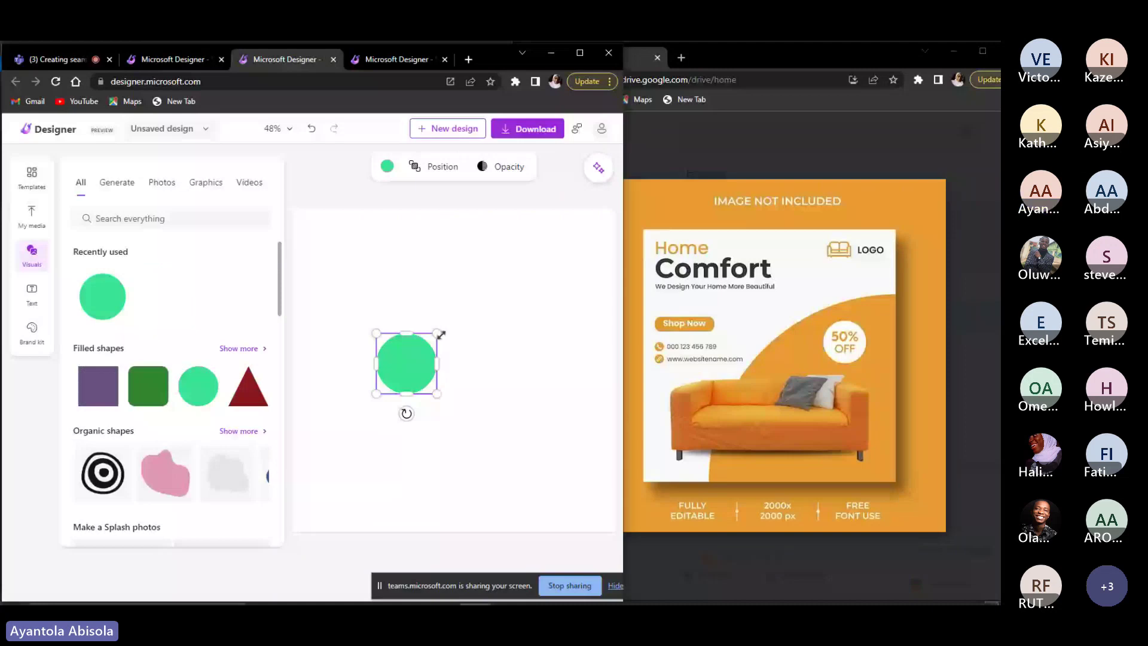
left_click_drag(440, 335, 508, 406)
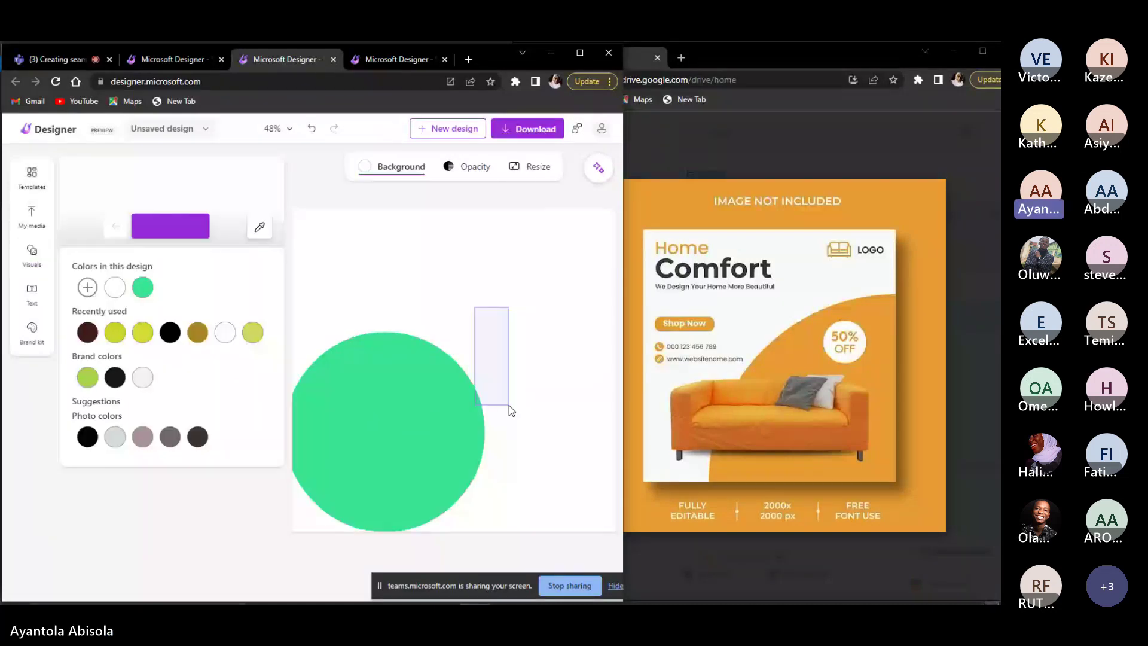
left_click(436, 419)
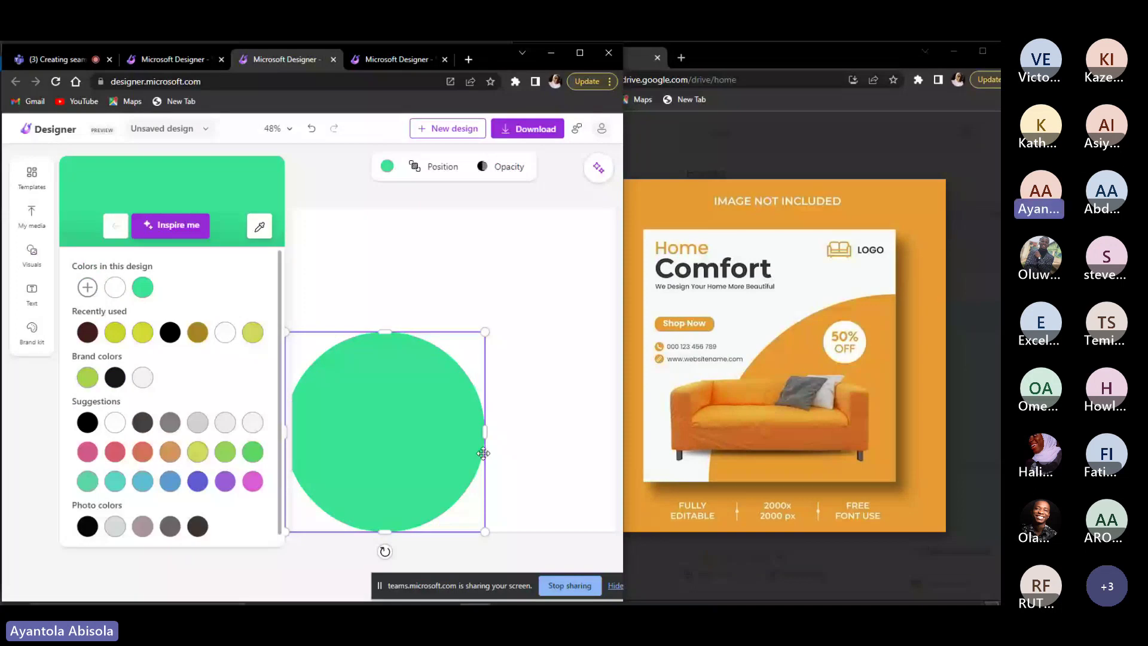
Enlarge the green circle further and shift it so it runs off the canvas's lower-right corner, like the orange curve in the reference.
left_click_drag(483, 453, 360, 282)
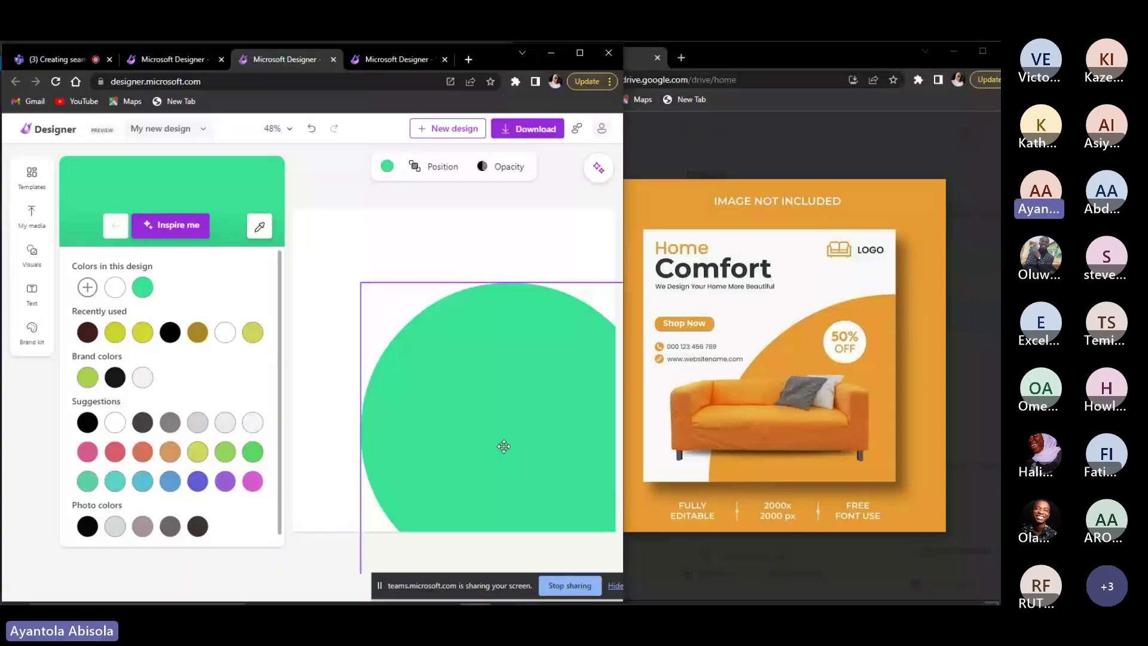
left_click_drag(358, 480, 347, 487)
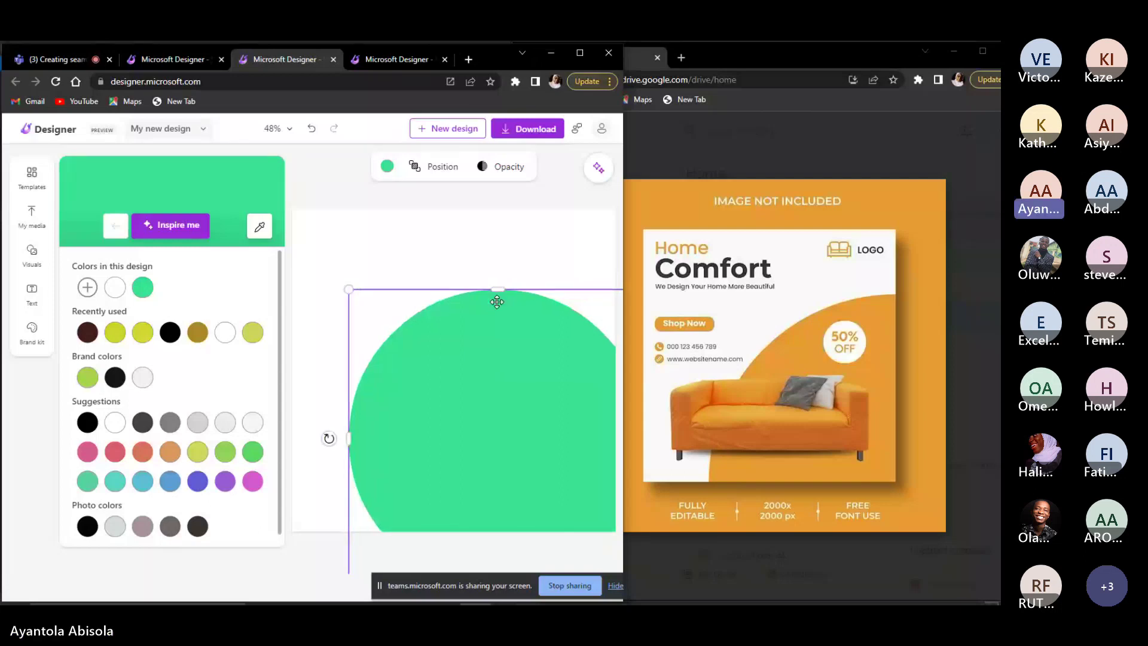
left_click_drag(497, 302, 625, 263)
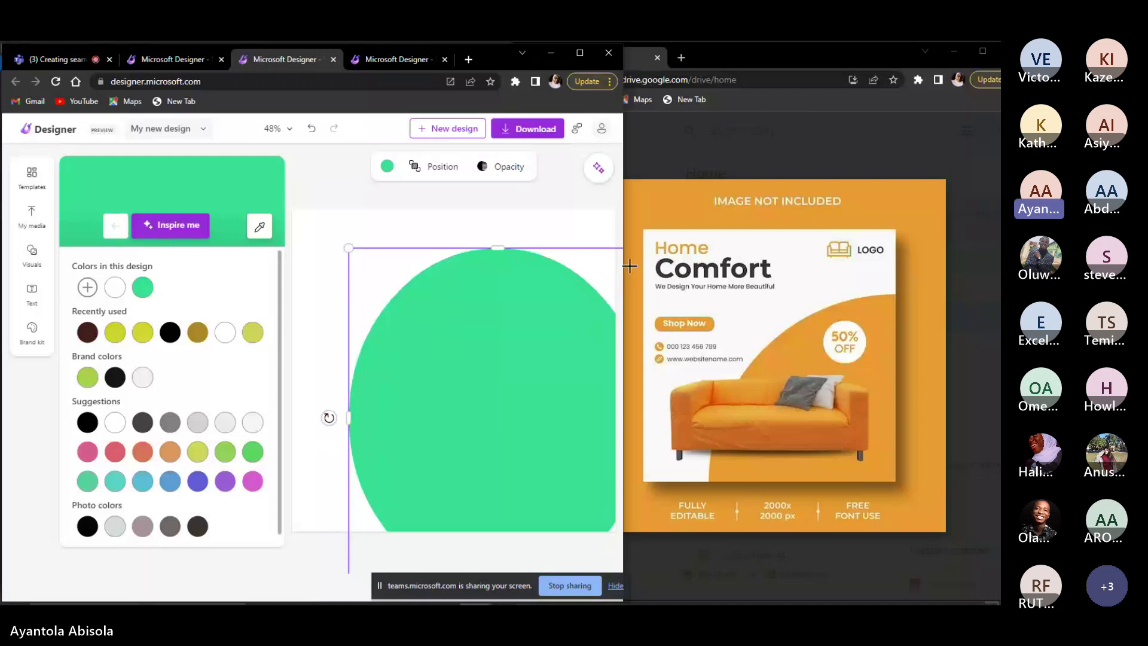
left_click_drag(629, 266, 667, 340)
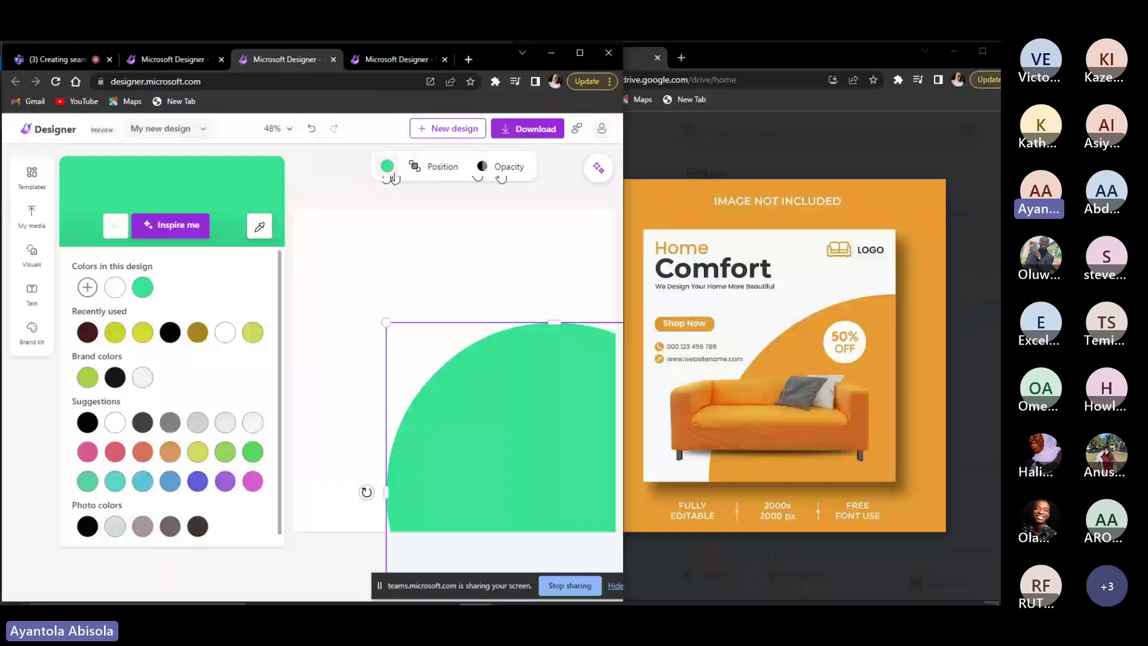
Try several Inspire me colour suggestions on the large green circle.
left_click(308, 202)
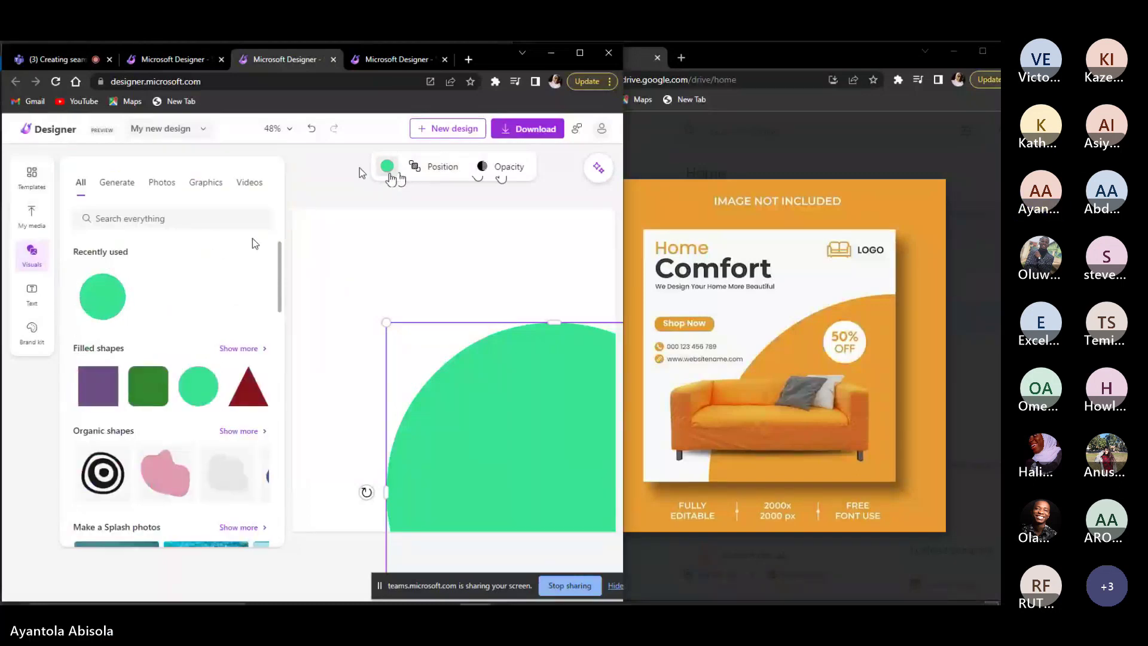
left_click(389, 167)
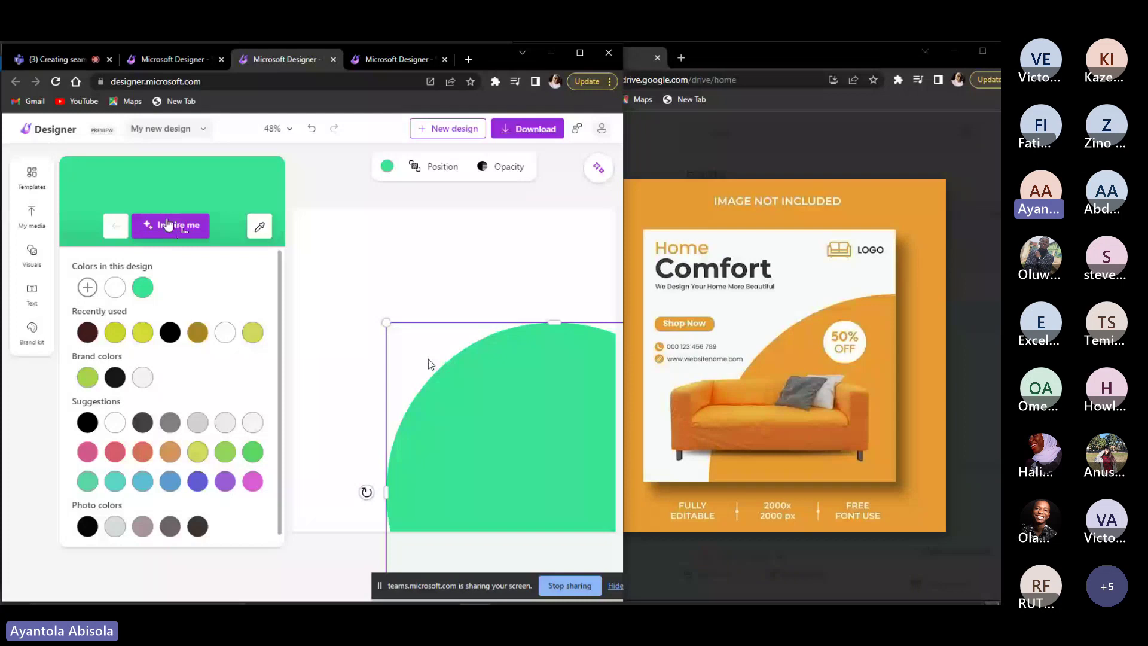
left_click(168, 225)
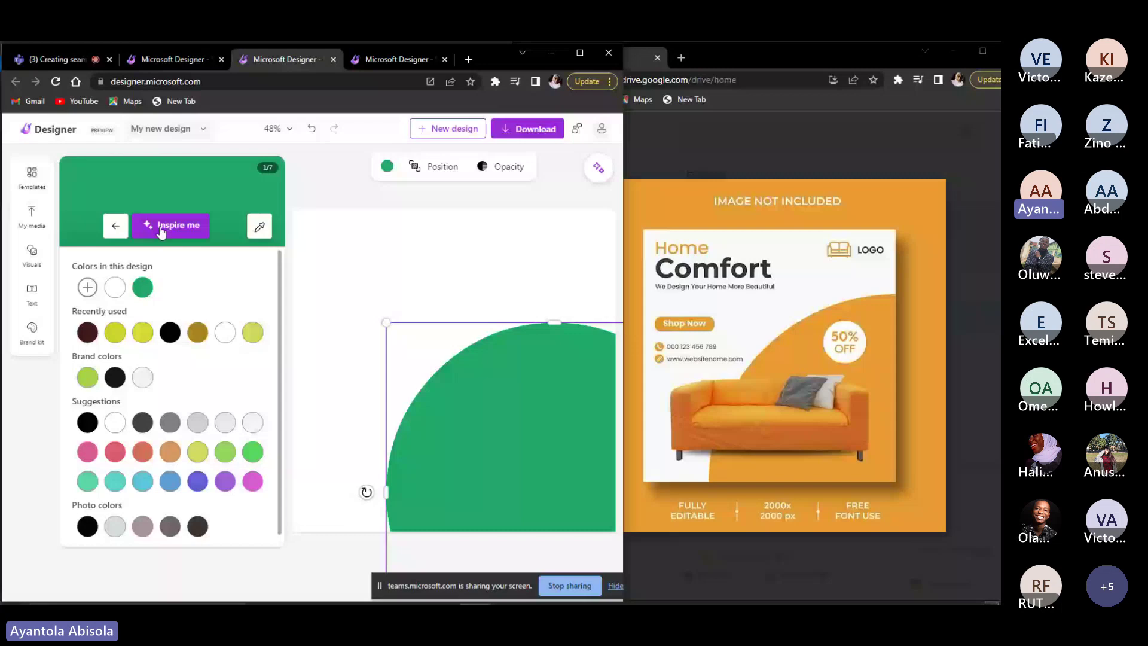
left_click(161, 231)
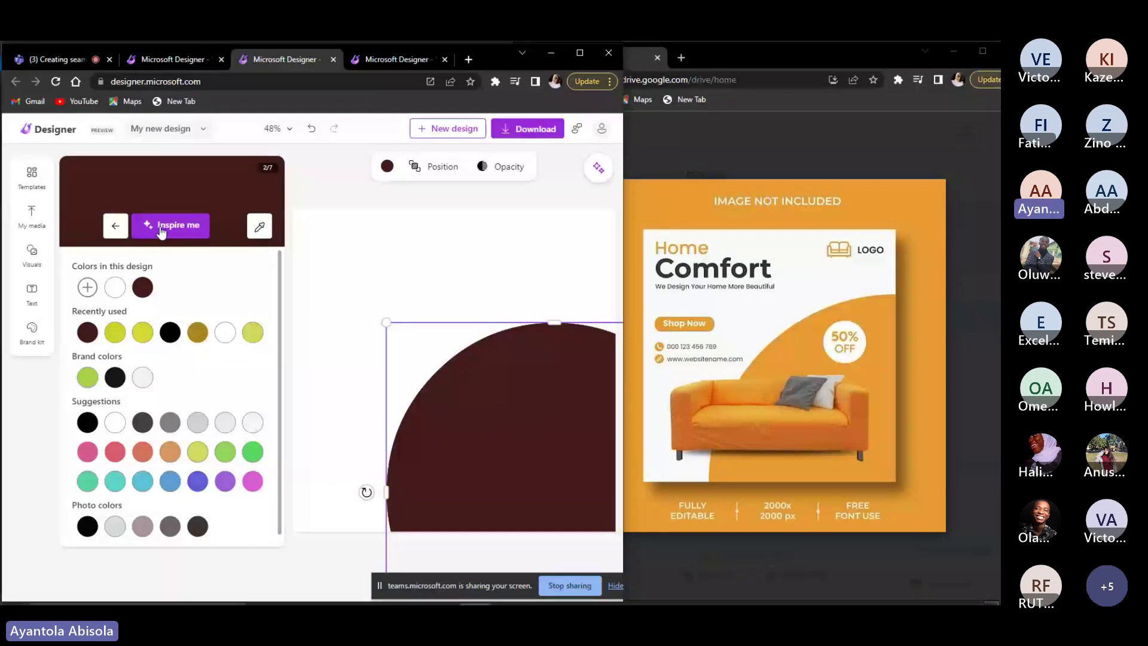
left_click(162, 230)
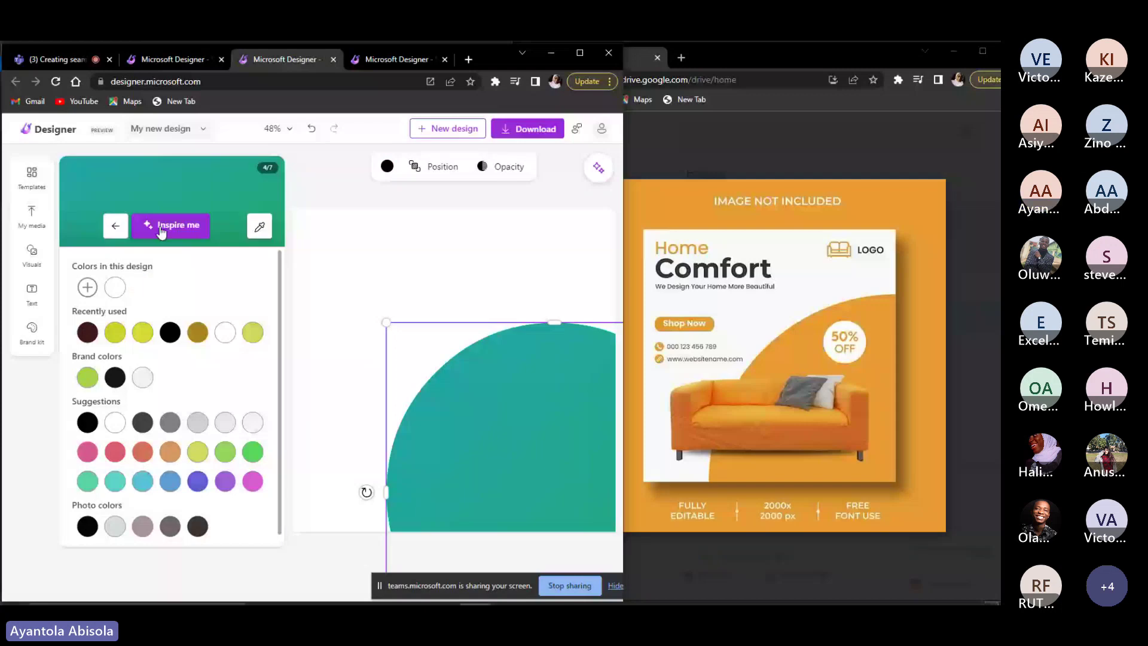
left_click(161, 230)
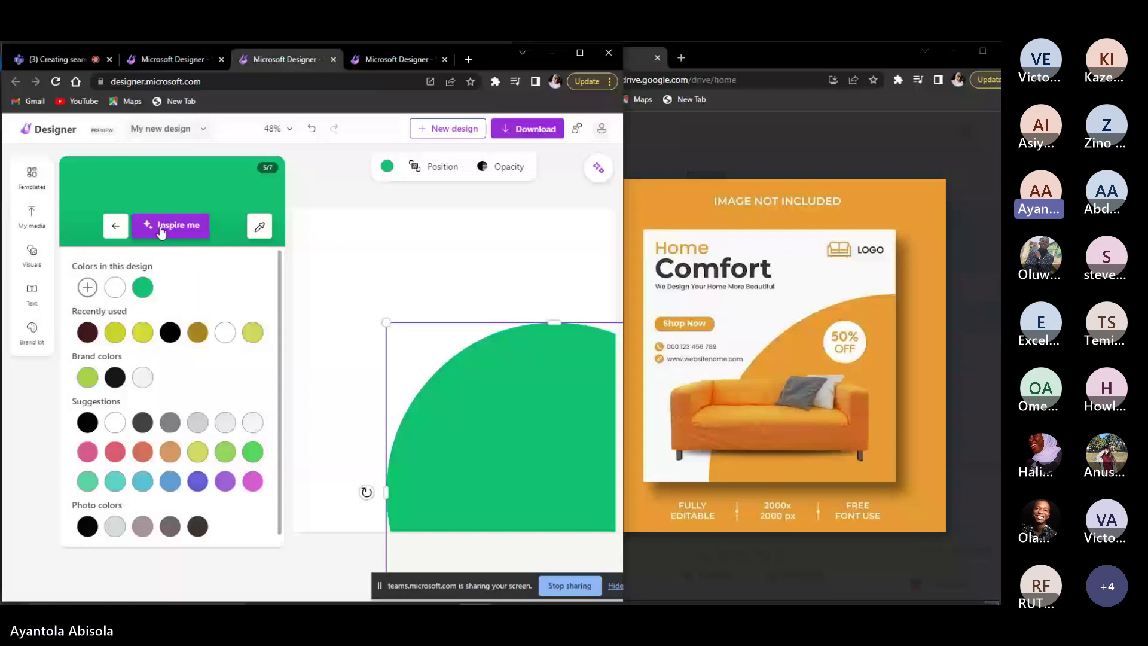
left_click(161, 230)
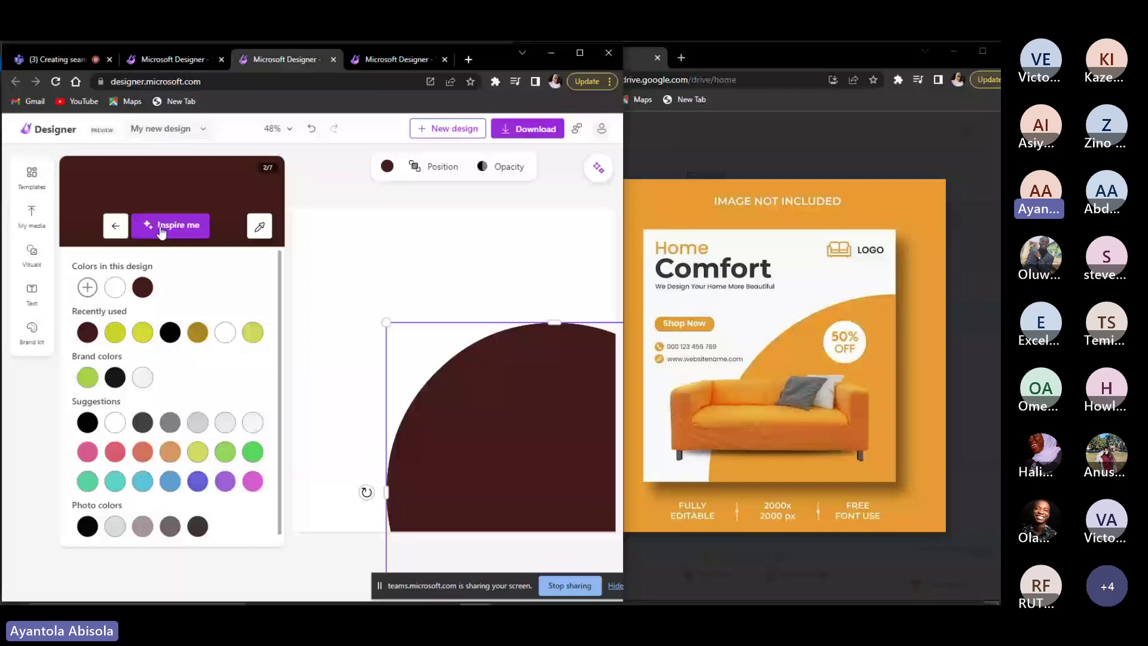
Fill the large circle with the custom orange f58700 to match the reference curve.
left_click(88, 289)
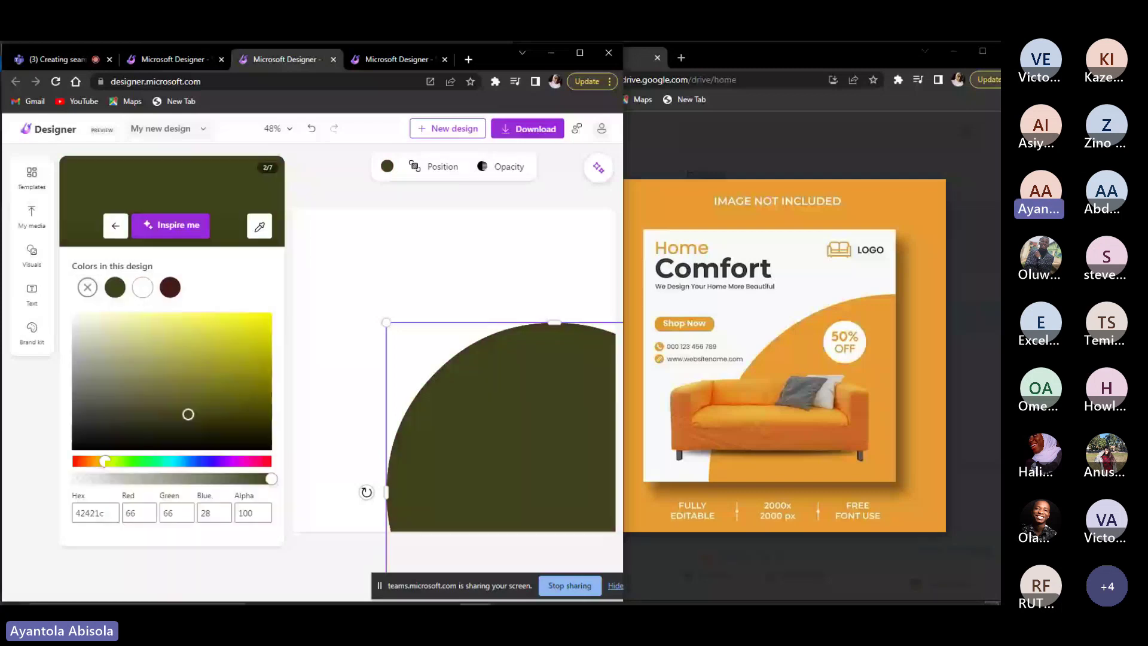
left_click_drag(104, 460, 99, 460)
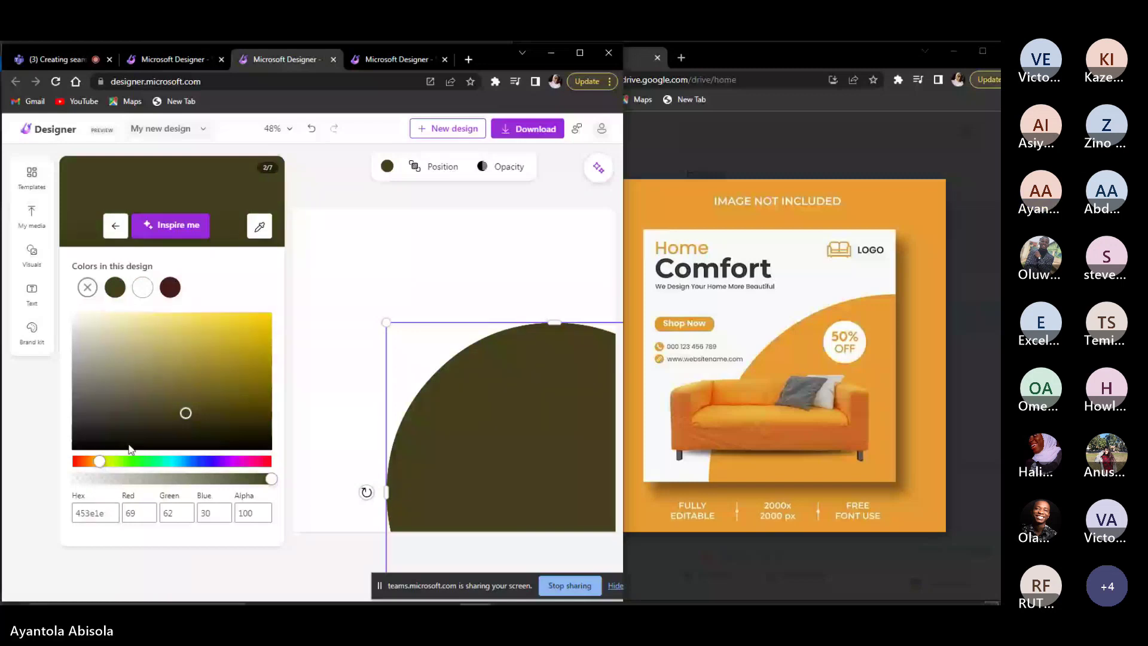
left_click(91, 462)
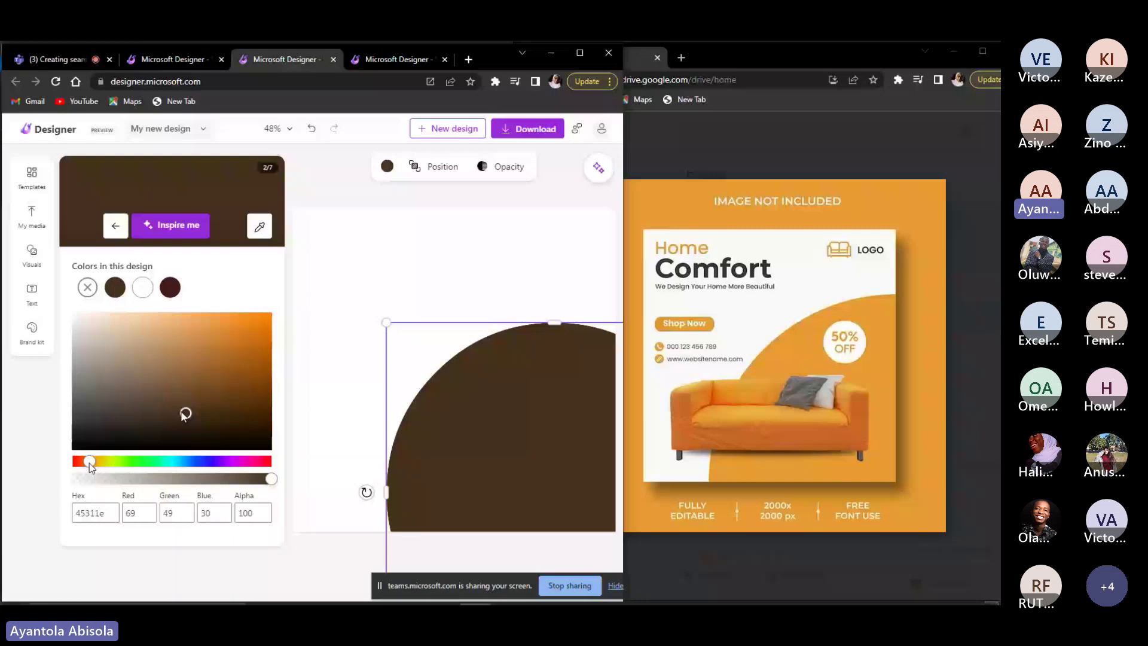
left_click_drag(185, 413, 272, 318)
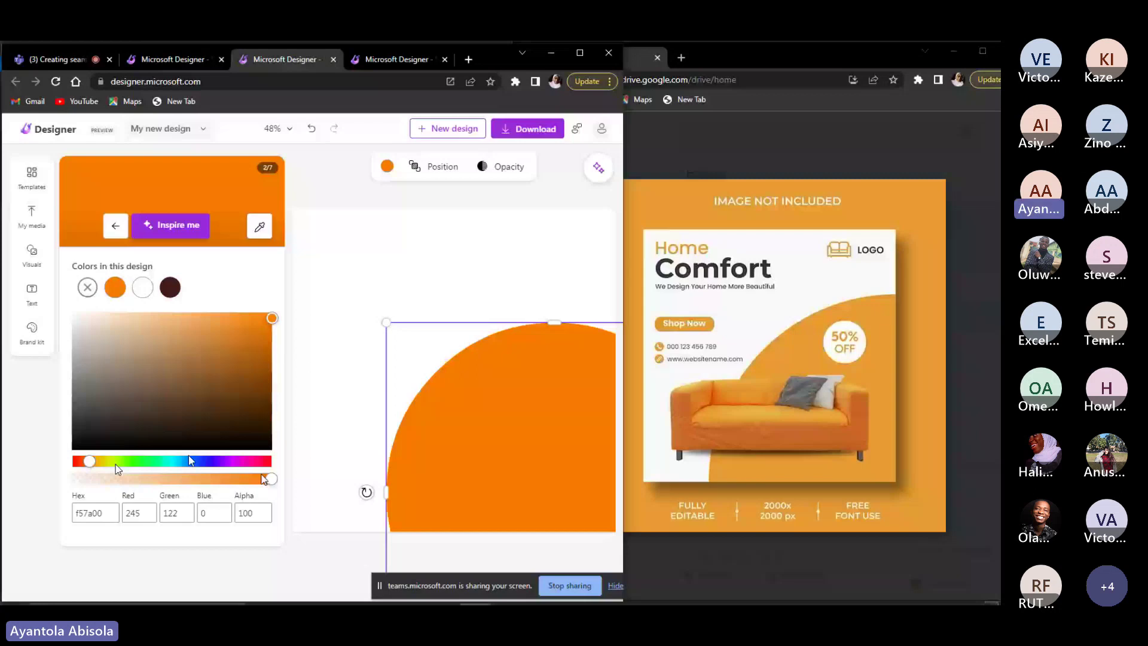
left_click_drag(90, 461, 93, 460)
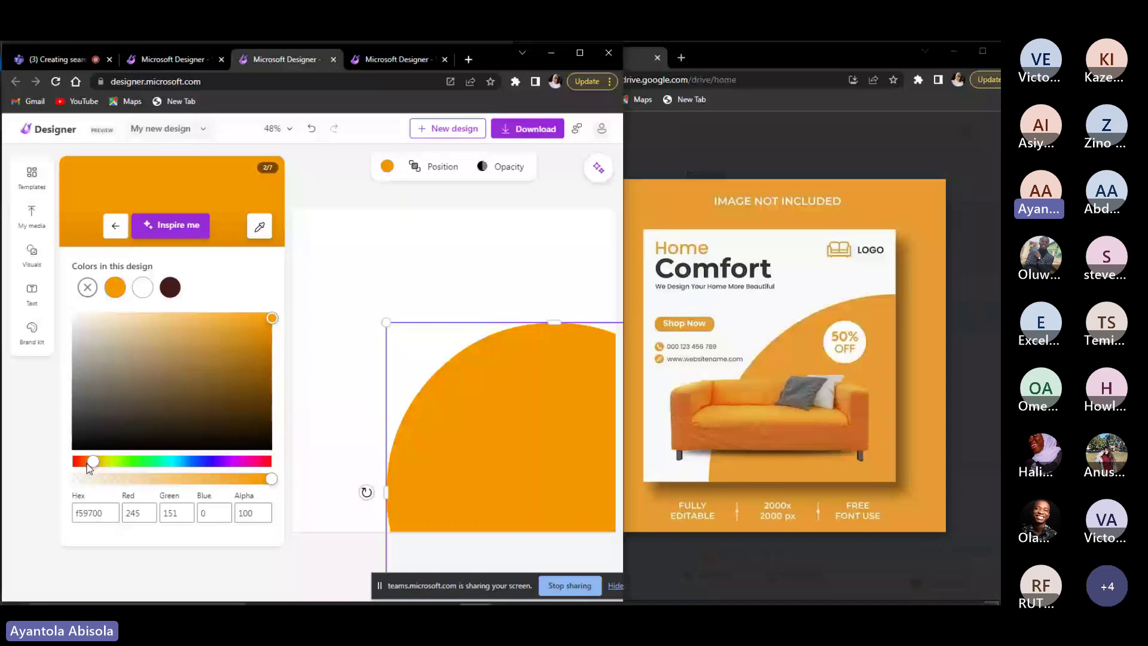
left_click(89, 464)
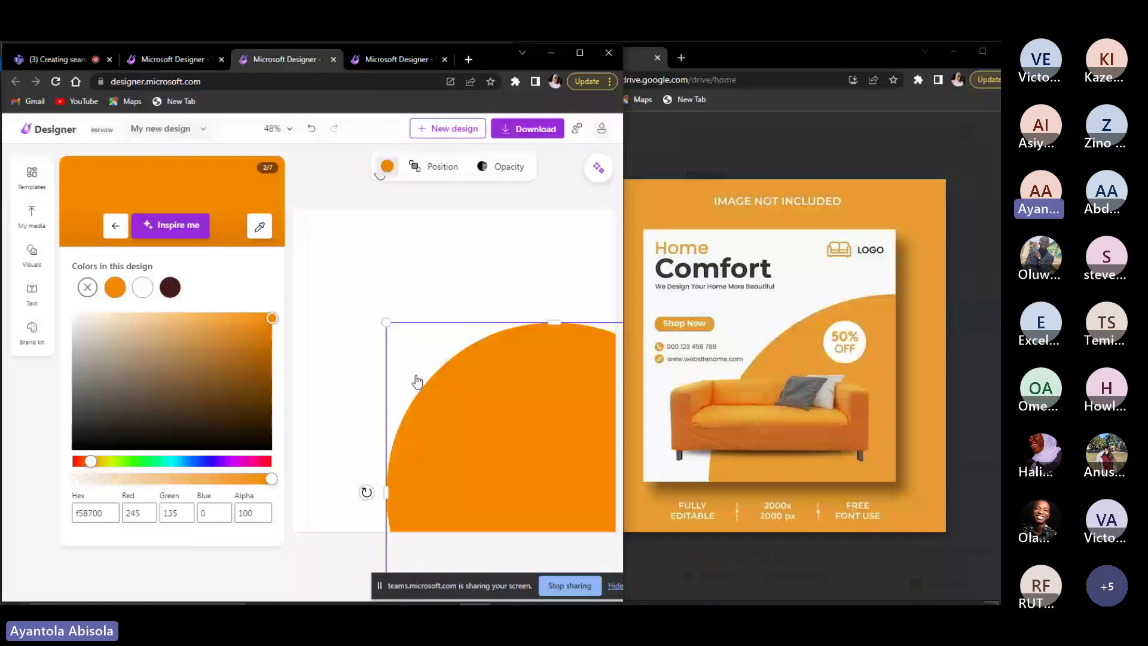
Shift the orange circle toward the canvas's lower-right corner and enlarge it to about 1180 px across.
left_click_drag(415, 379, 439, 386)
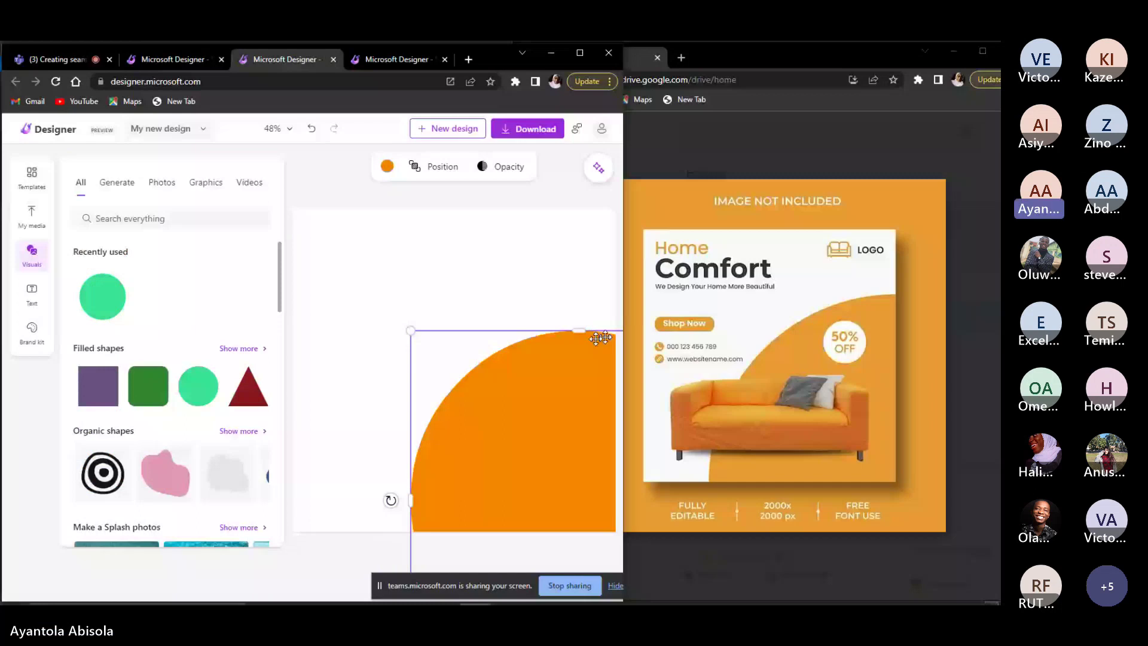
left_click_drag(410, 499, 394, 499)
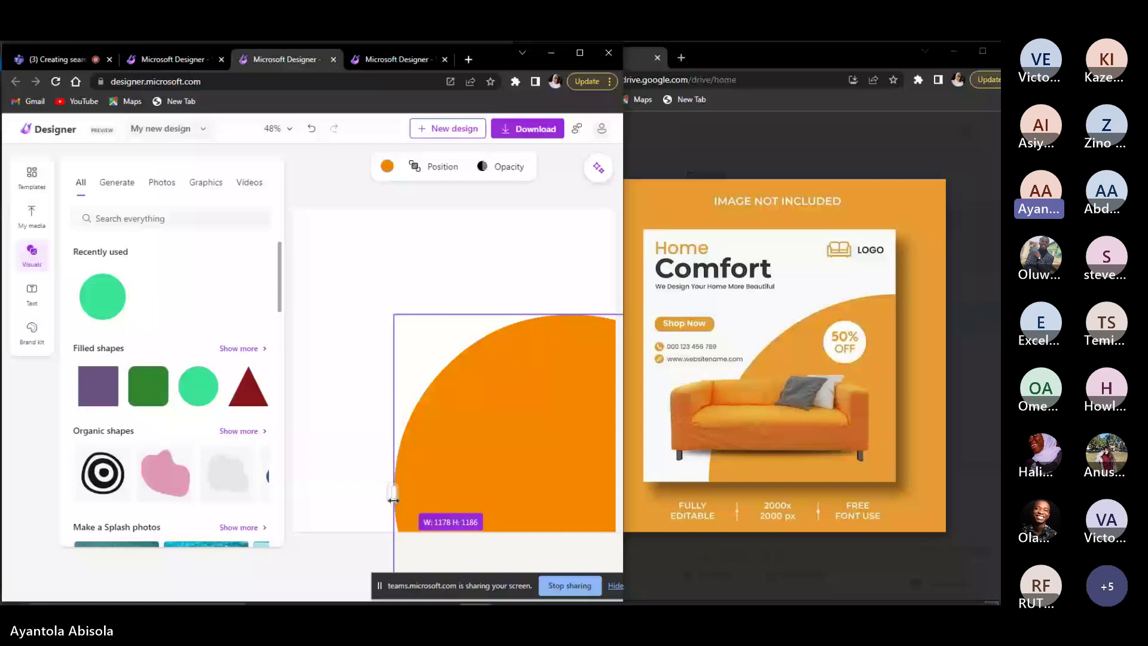
left_click_drag(393, 500, 391, 499)
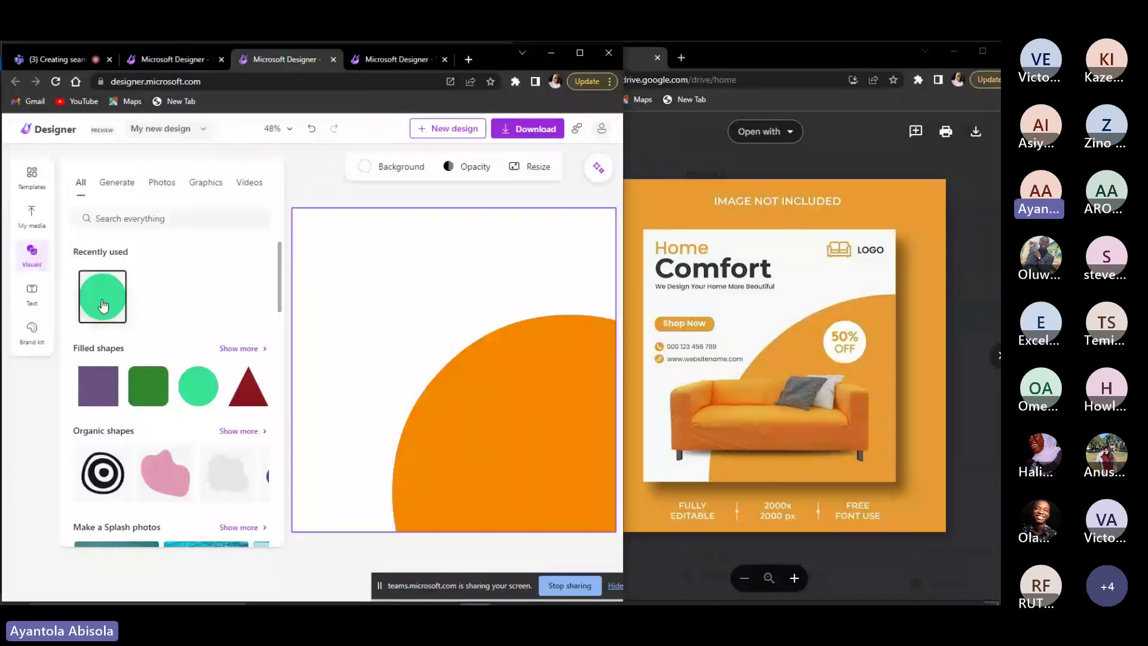
Add a small filled circle about 150 px wide inside the orange curve's upper edge and fill it white.
left_click_drag(103, 306, 546, 379)
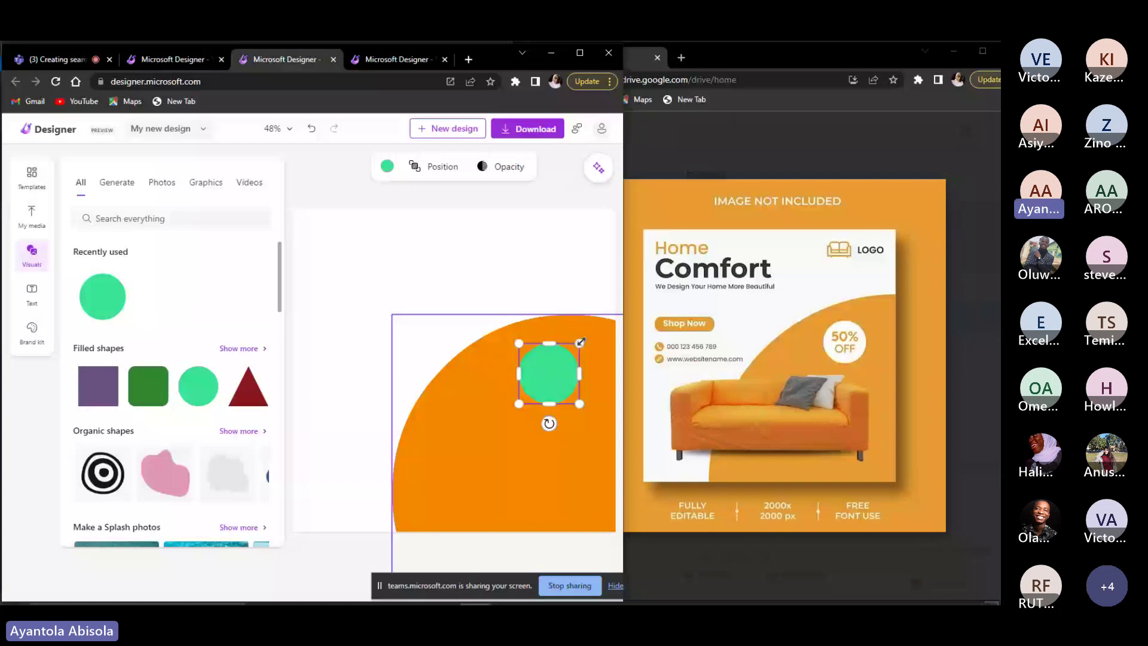
left_click_drag(580, 342, 536, 379)
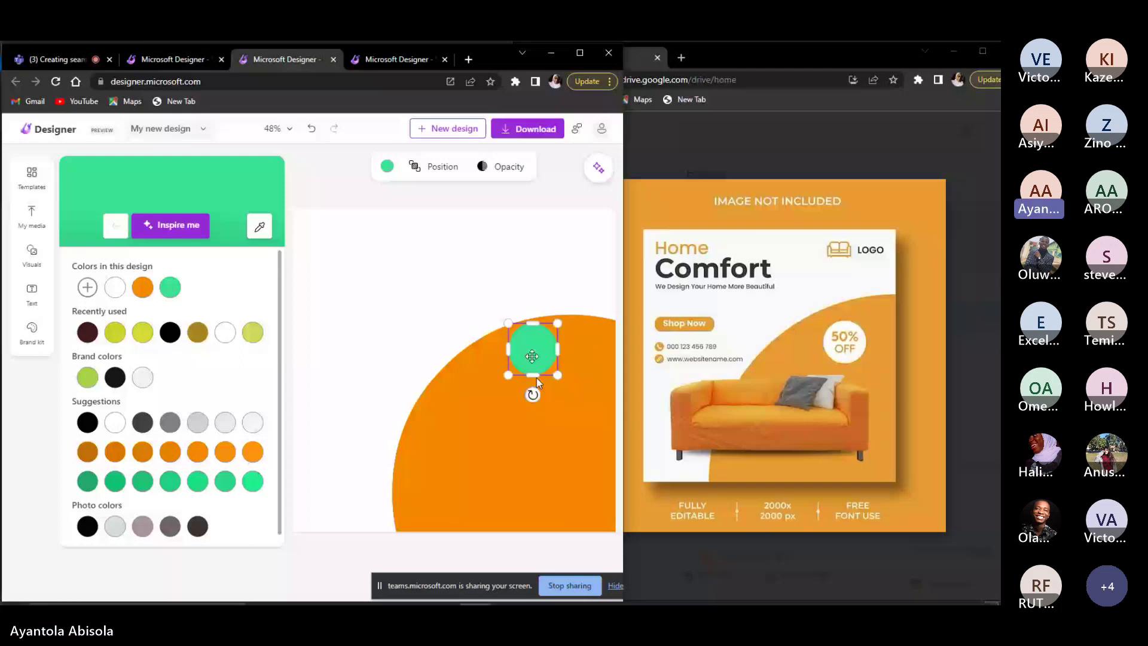
key("ctrl+z")
left_click_drag(524, 367, 507, 364)
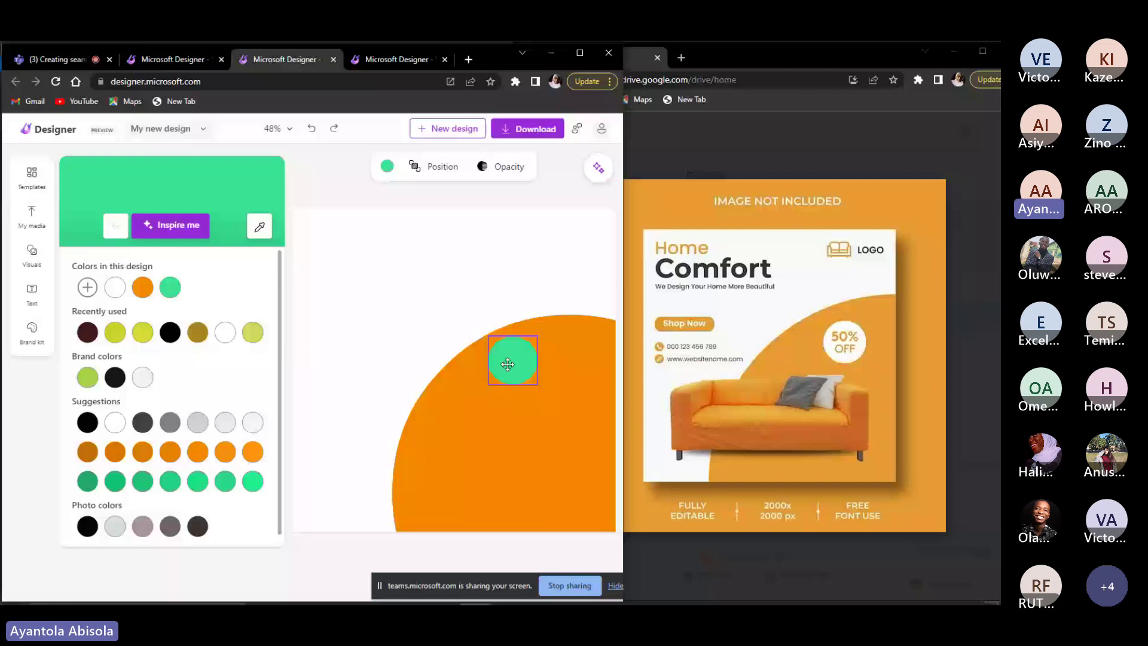
left_click_drag(538, 336, 548, 346)
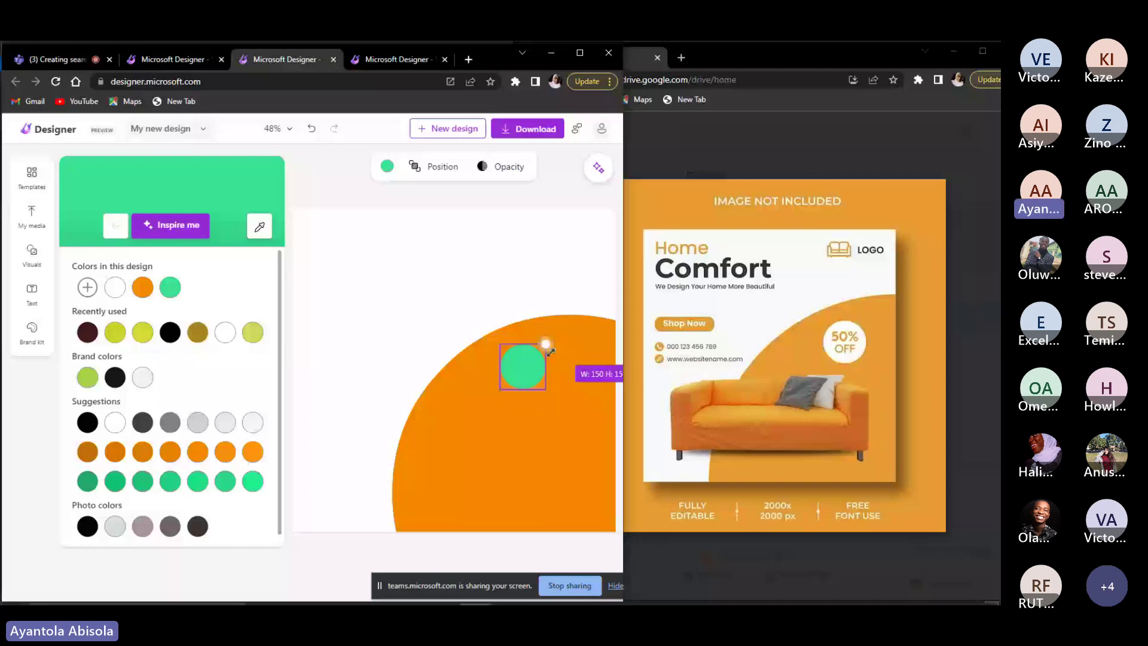
left_click_drag(549, 351, 545, 346)
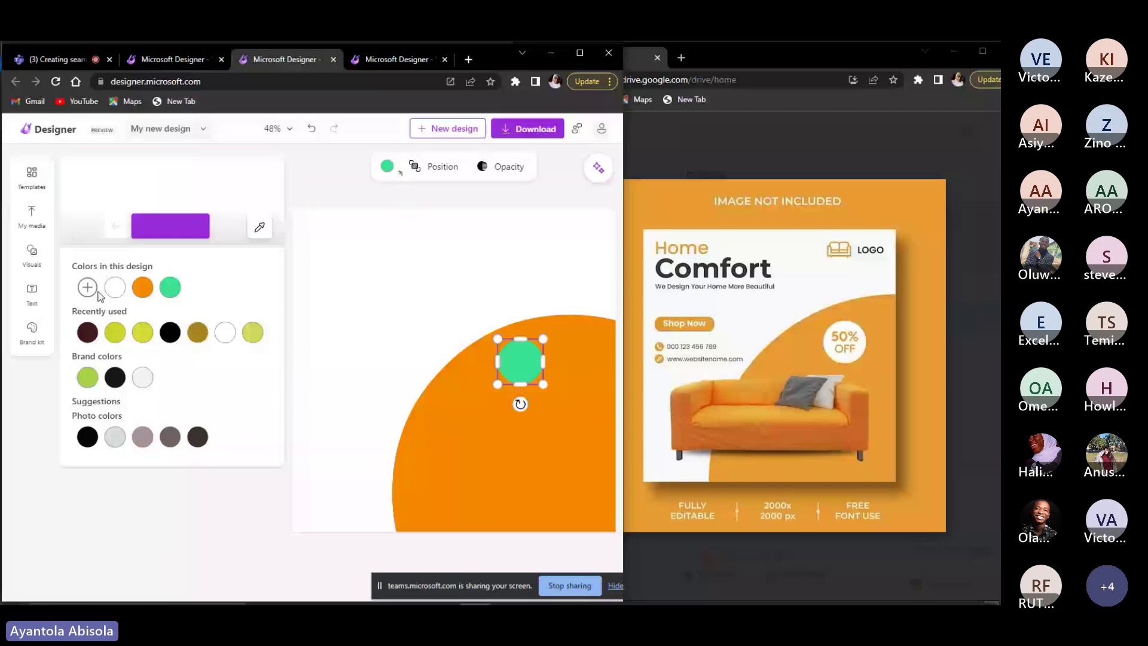
left_click(115, 287)
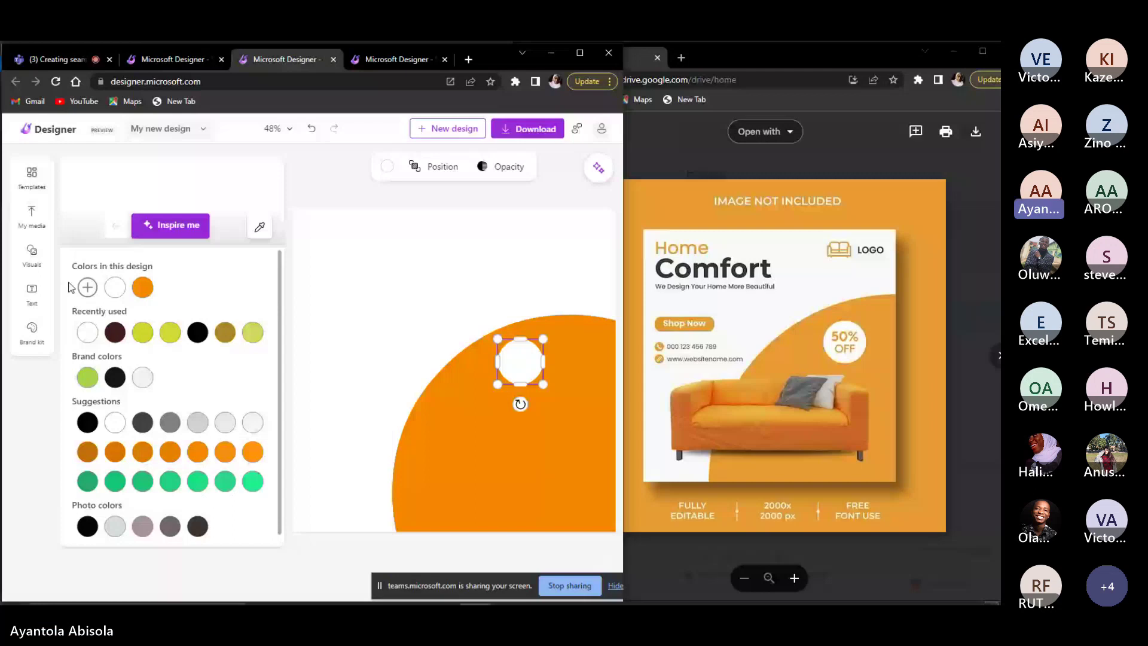
Add a subheading reading "50% OFF" on two lines over the small white circle.
left_click(31, 293)
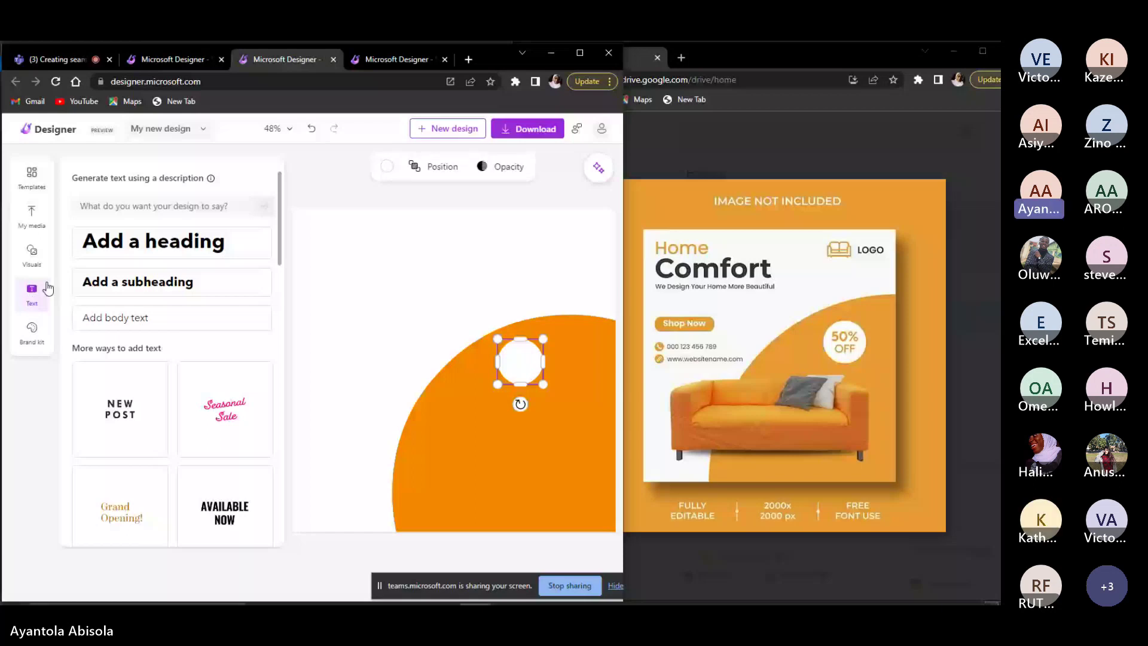
left_click(150, 286)
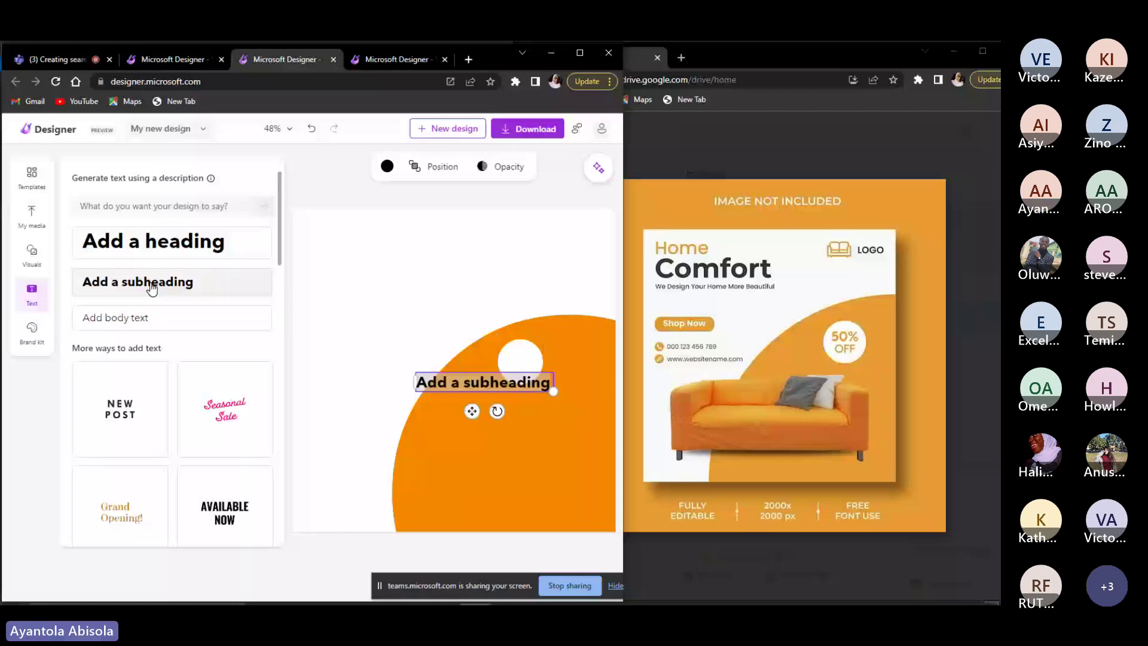
left_click(520, 383)
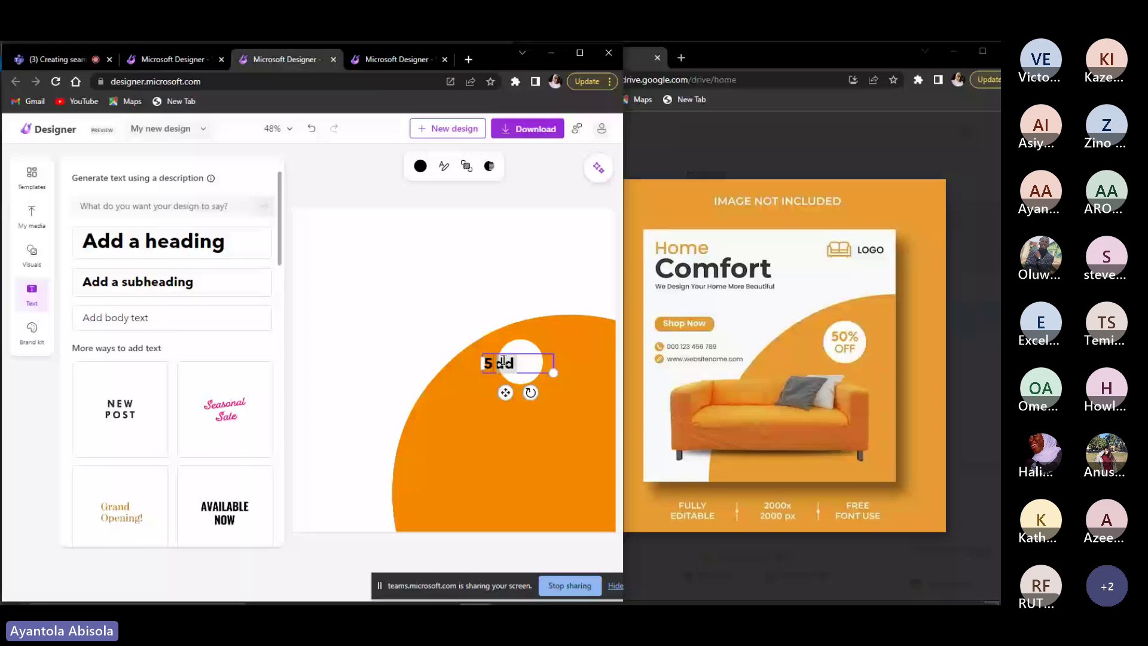
type("0% OFF")
scroll(450, 185, "down", 3)
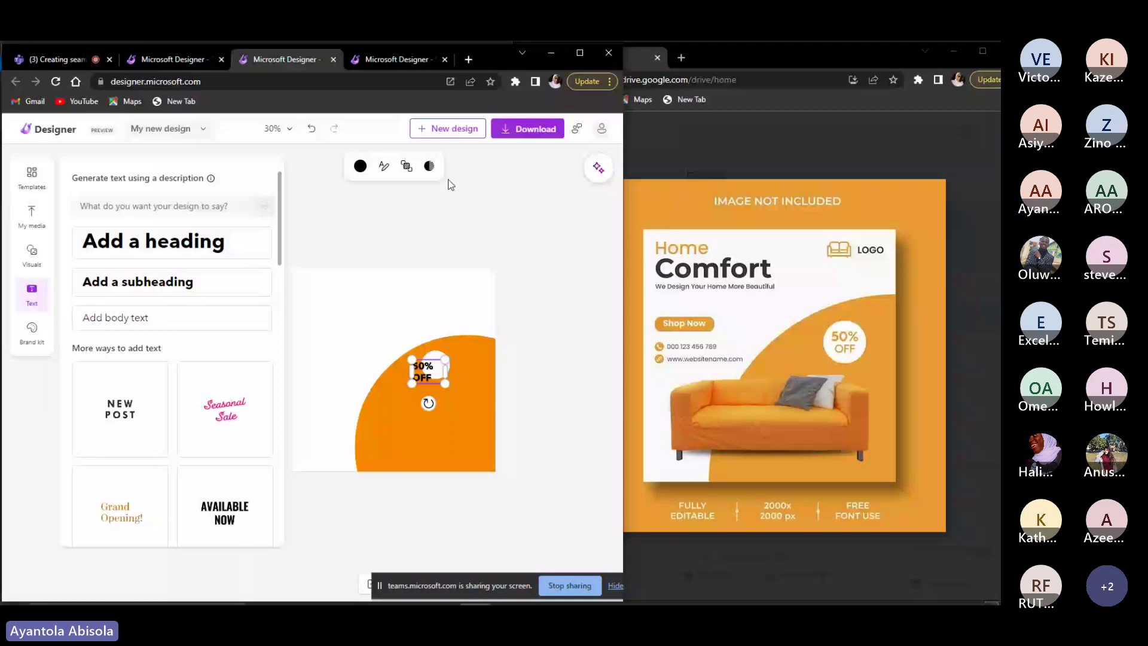
Centre-align both lines of the "50% OFF" text.
left_click(466, 165)
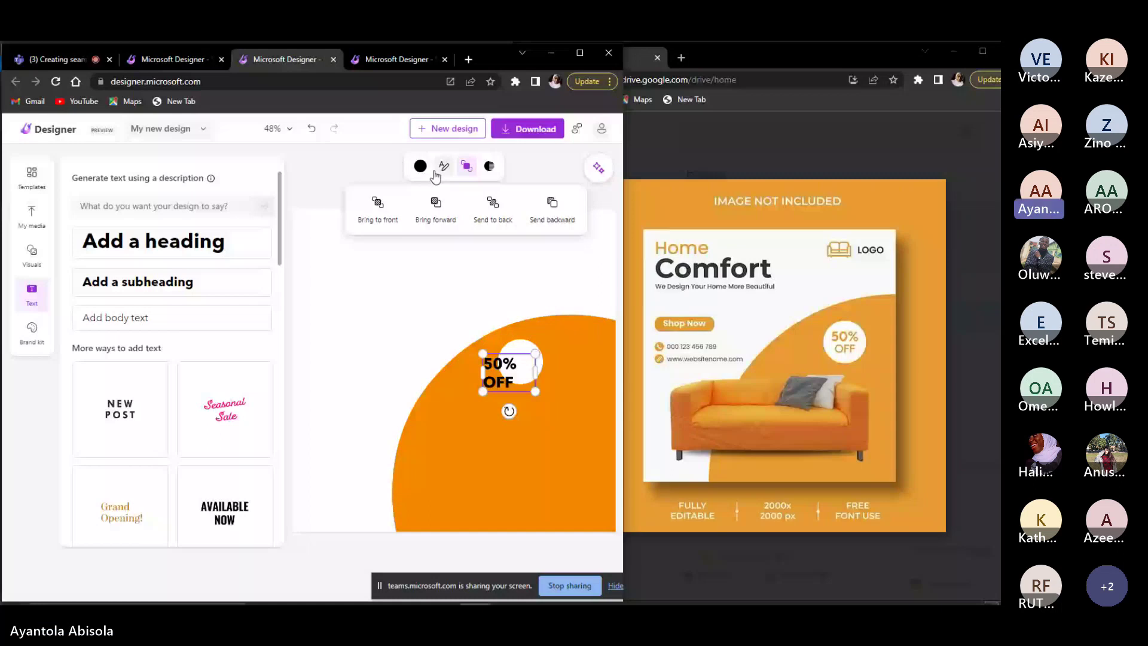
left_click(442, 167)
left_click(400, 224)
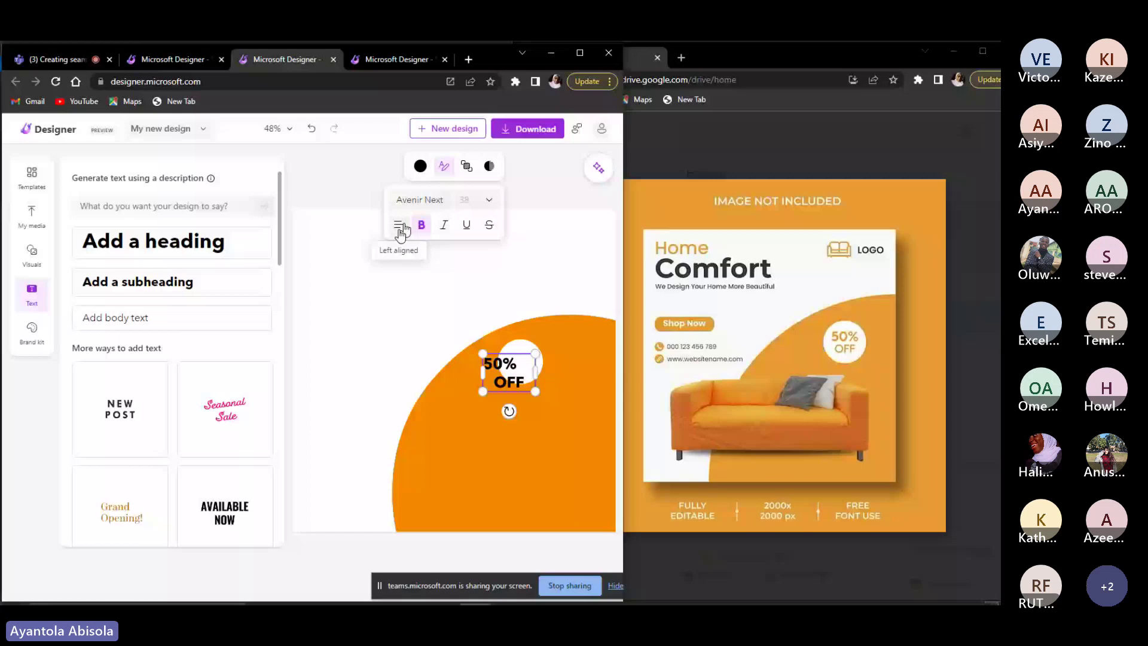
left_click(444, 168)
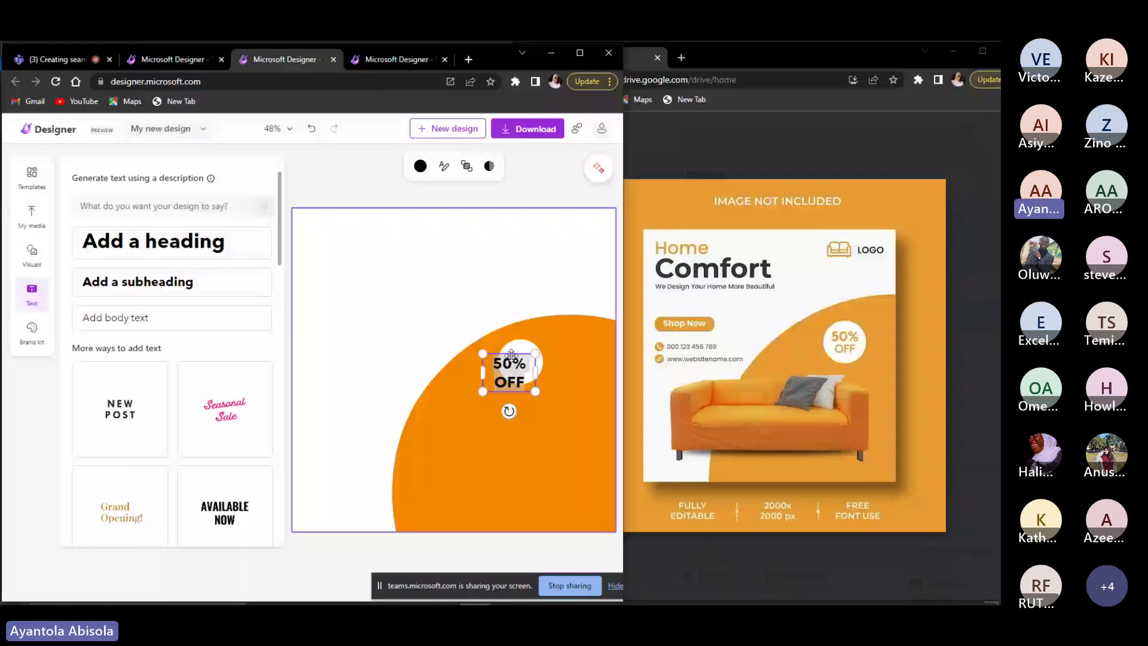
Recolour the "50% OFF" text with the orange already used in the design.
left_click(420, 166)
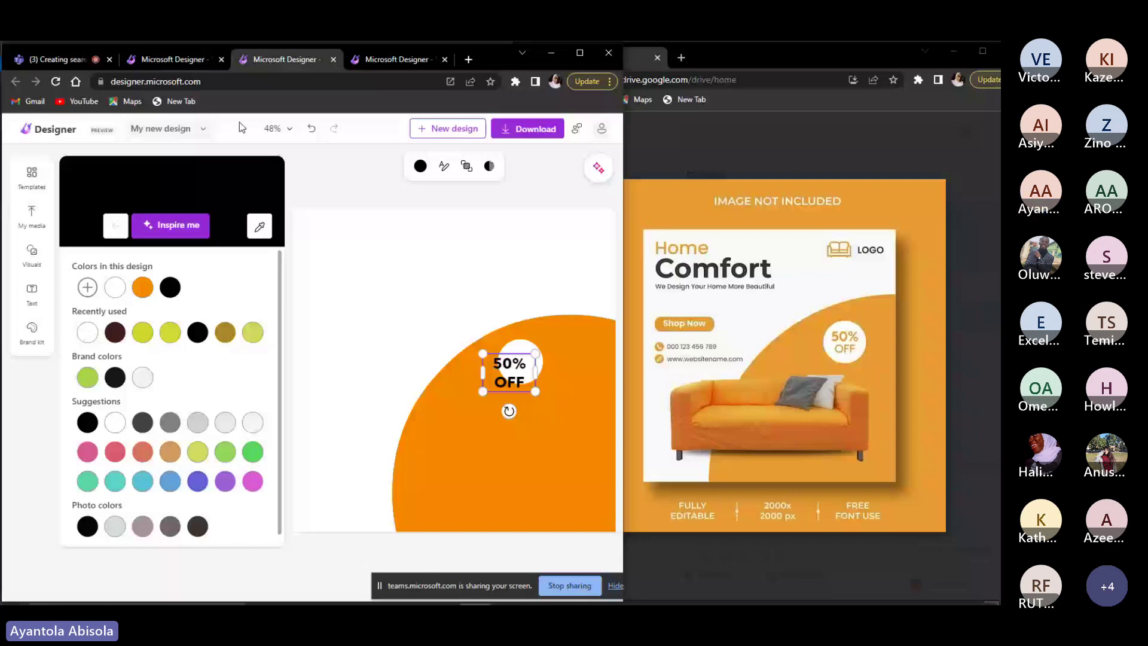
left_click(420, 167)
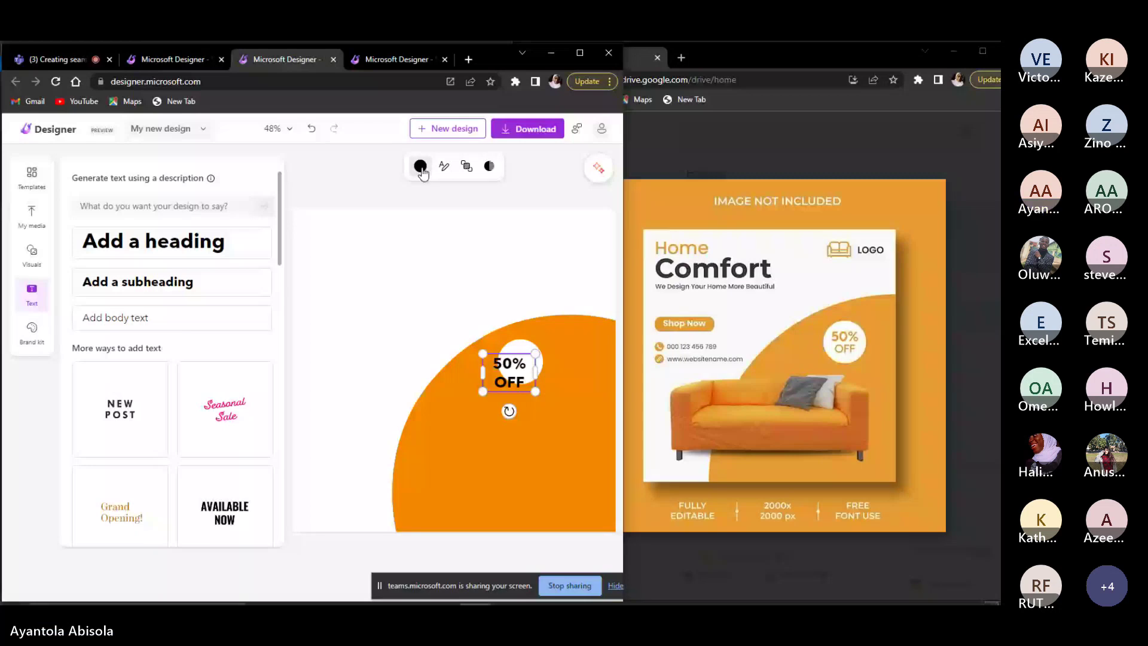
left_click(420, 169)
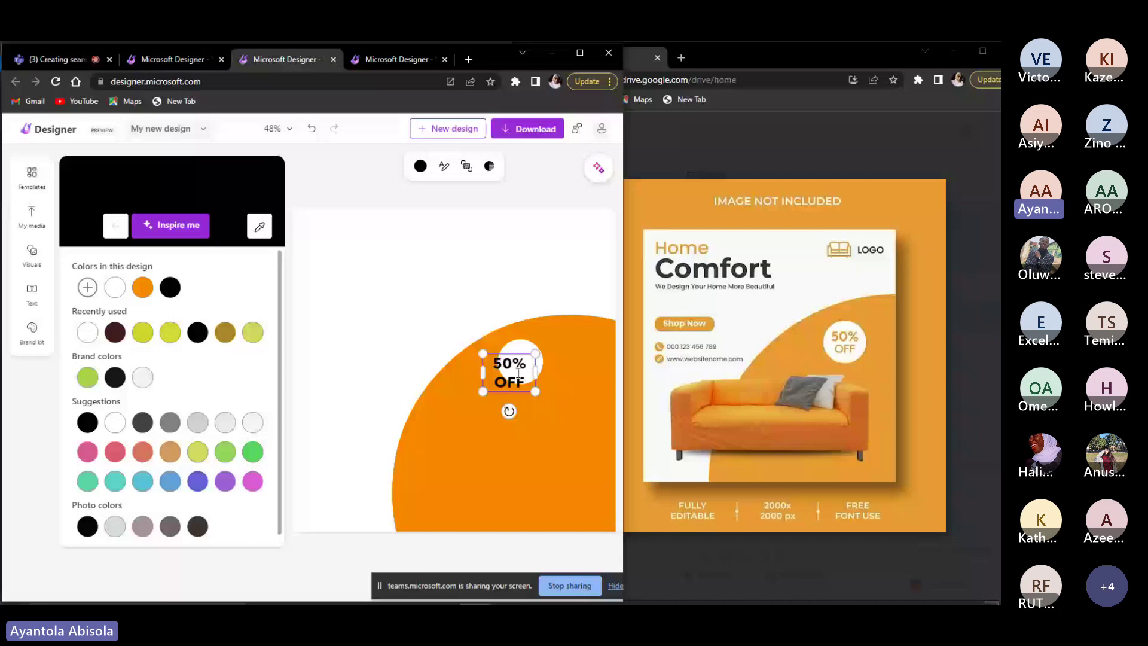
left_click(32, 293)
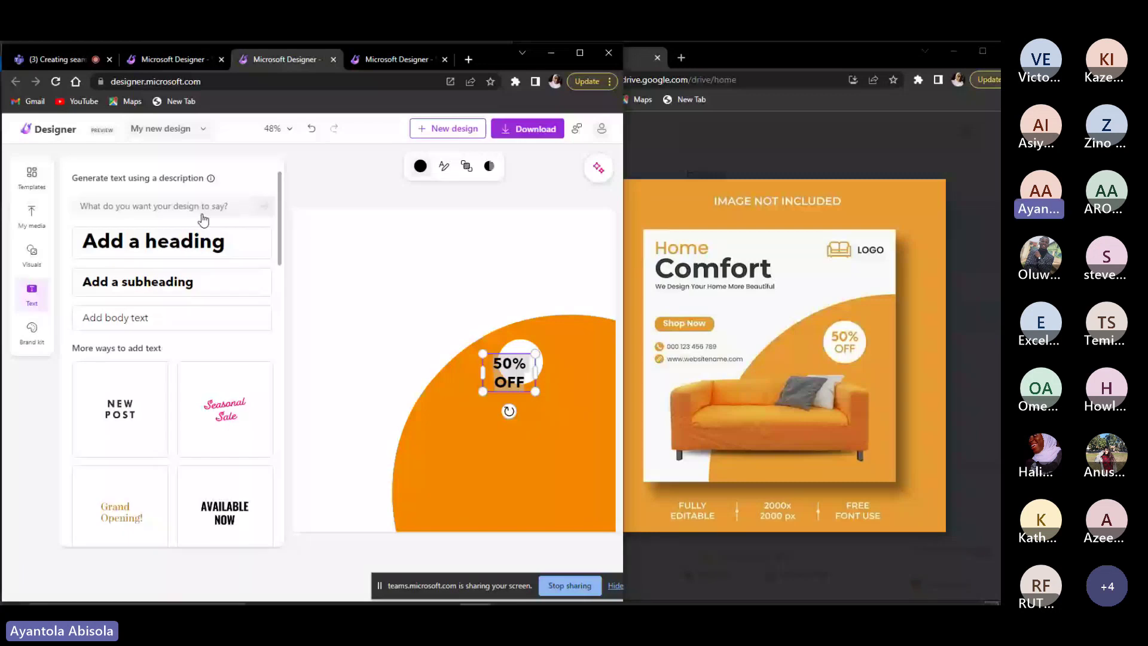
left_click(420, 165)
left_click(115, 287)
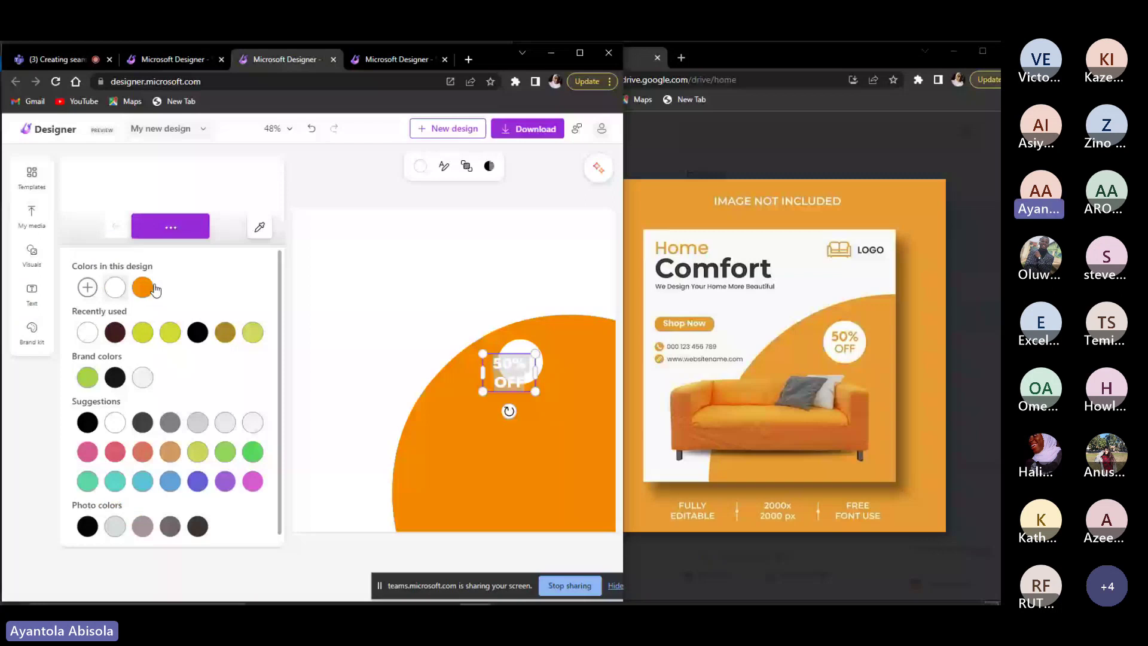
left_click(151, 288)
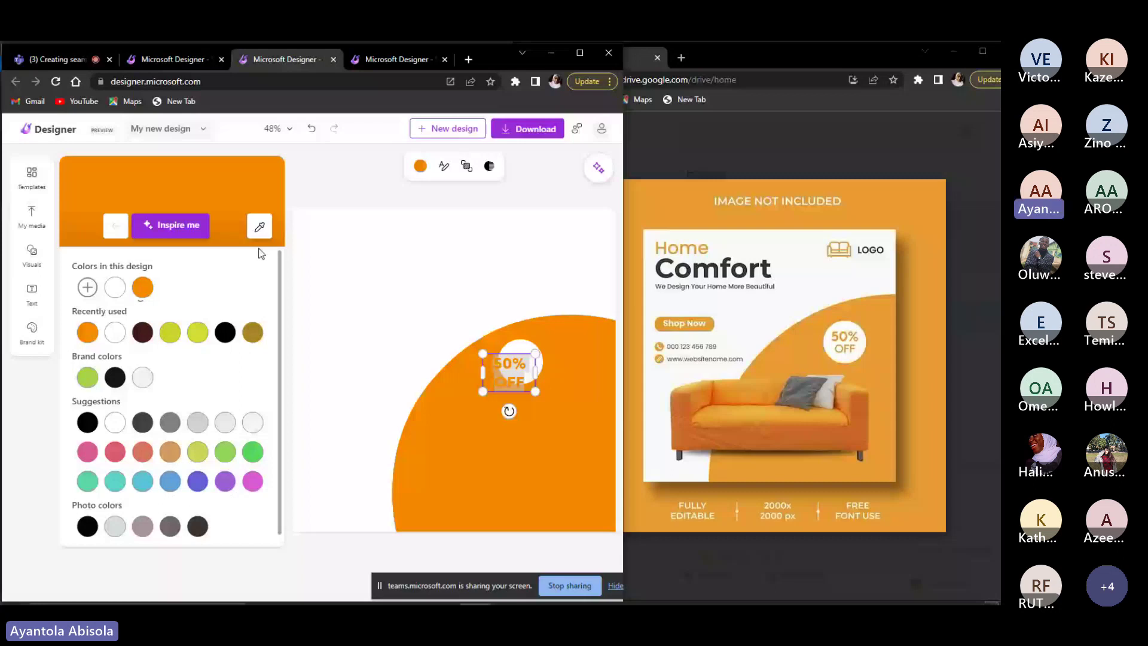
Open the font size of the "50% OFF" text for editing and switch to the Teams call tab.
left_click(444, 167)
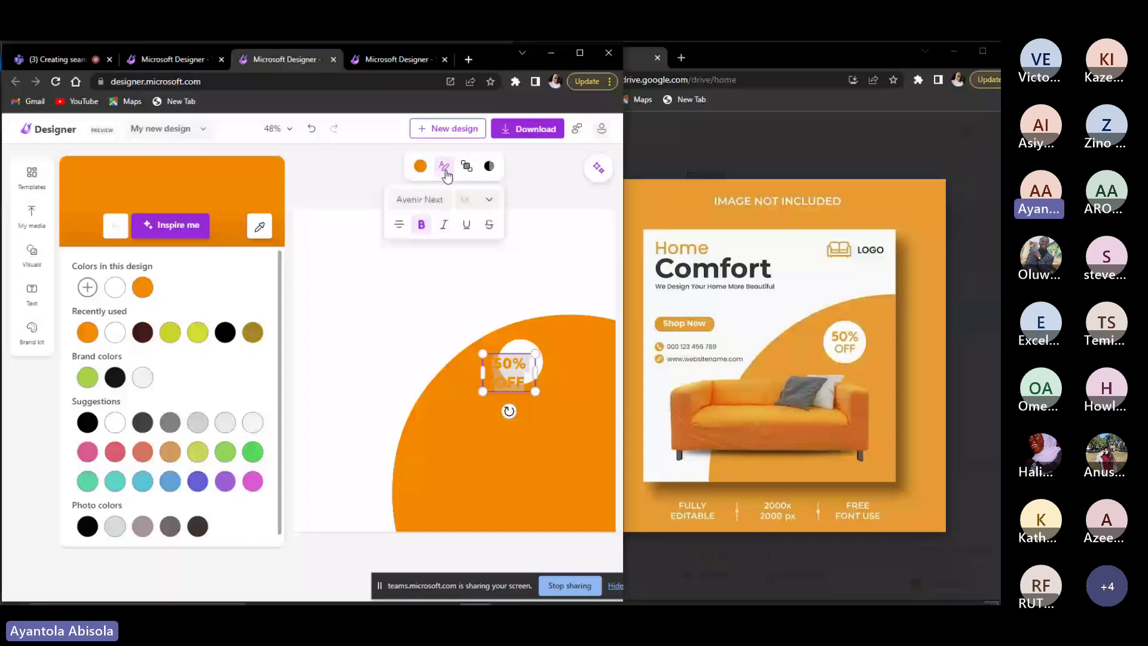
left_click(464, 200)
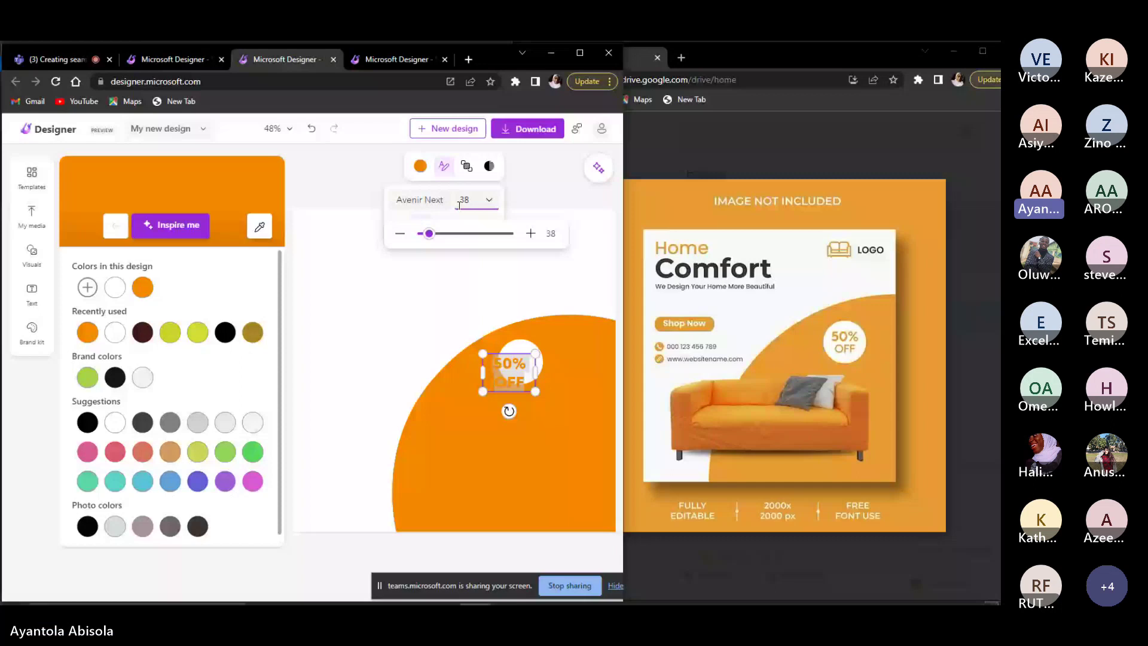
left_click_drag(459, 206, 470, 199)
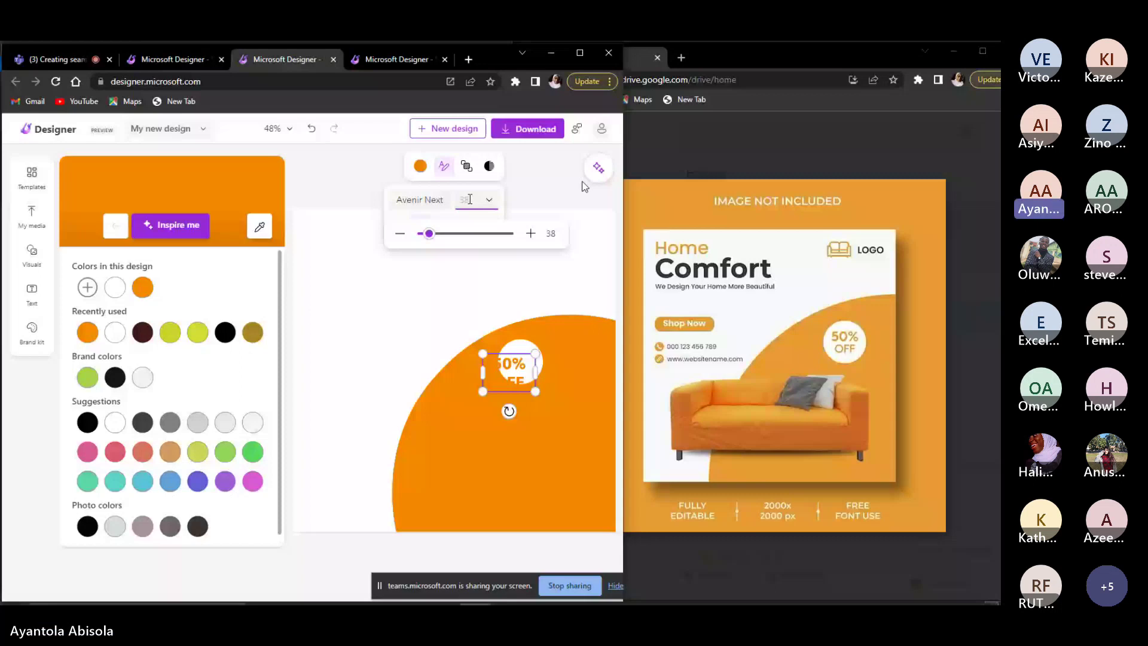
left_click(36, 59)
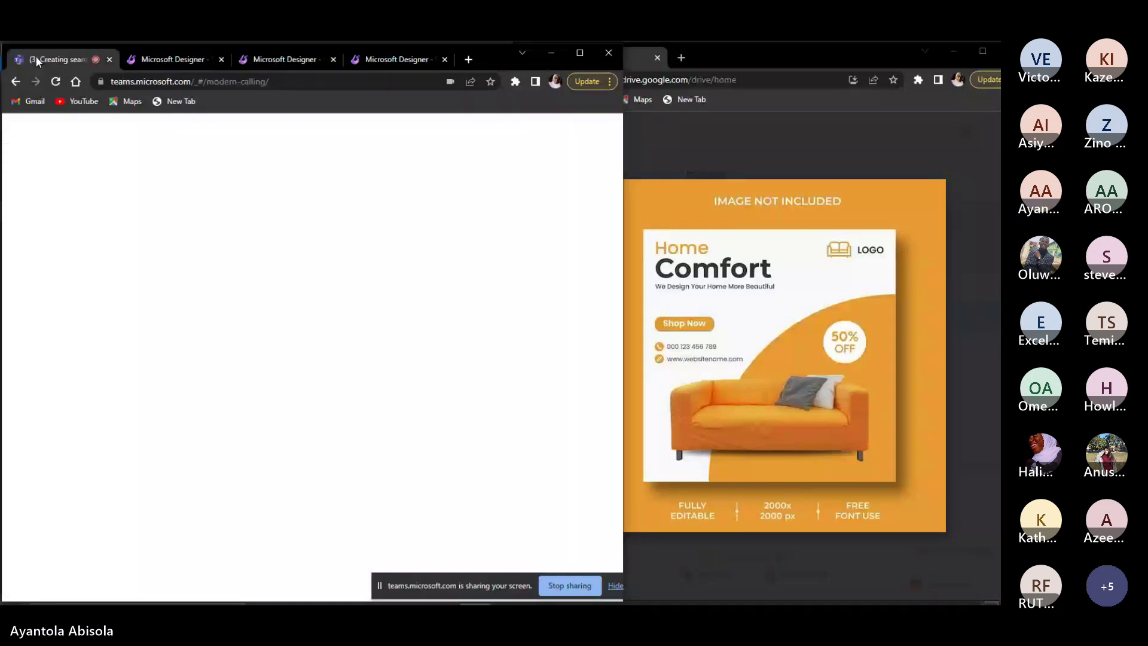
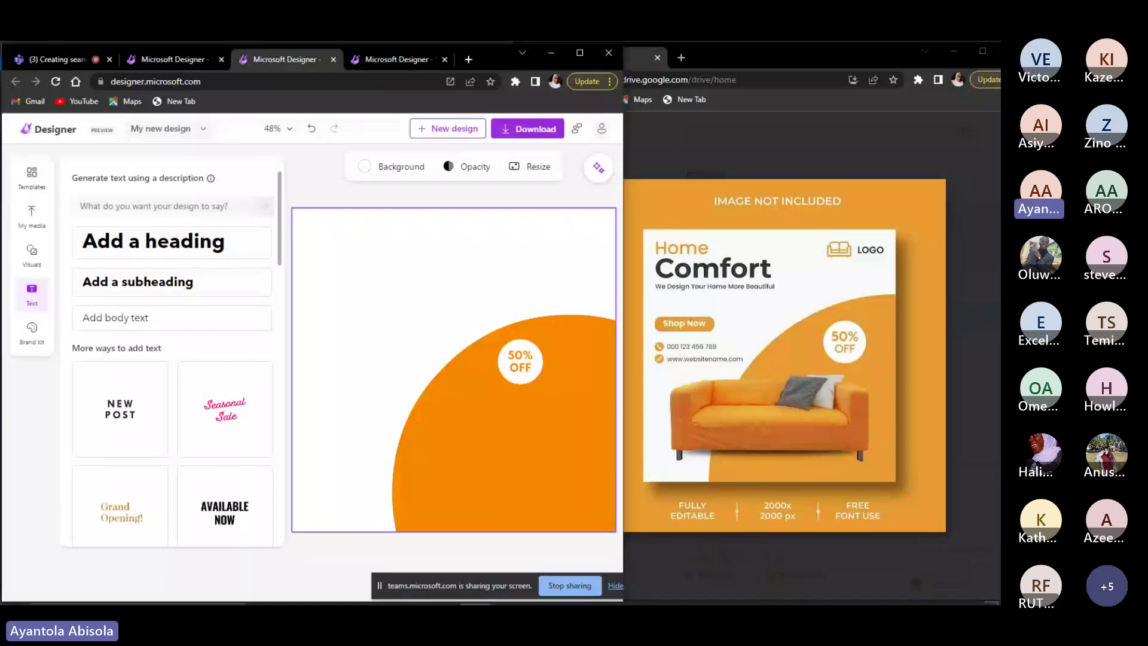
left_click(535, 370)
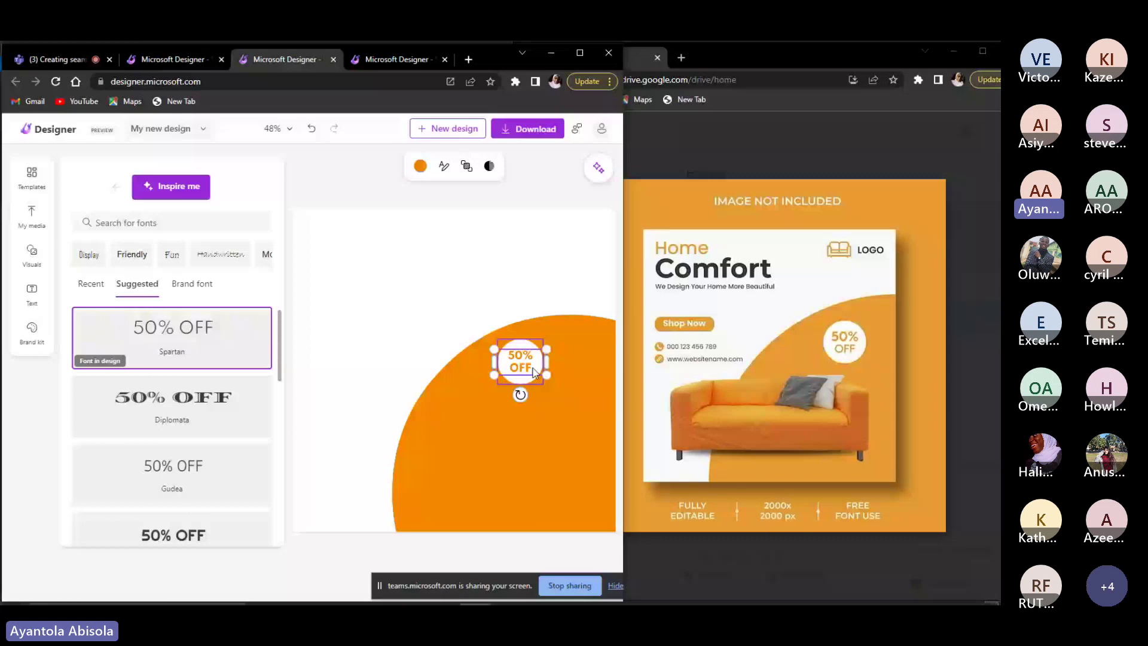
left_click(534, 372)
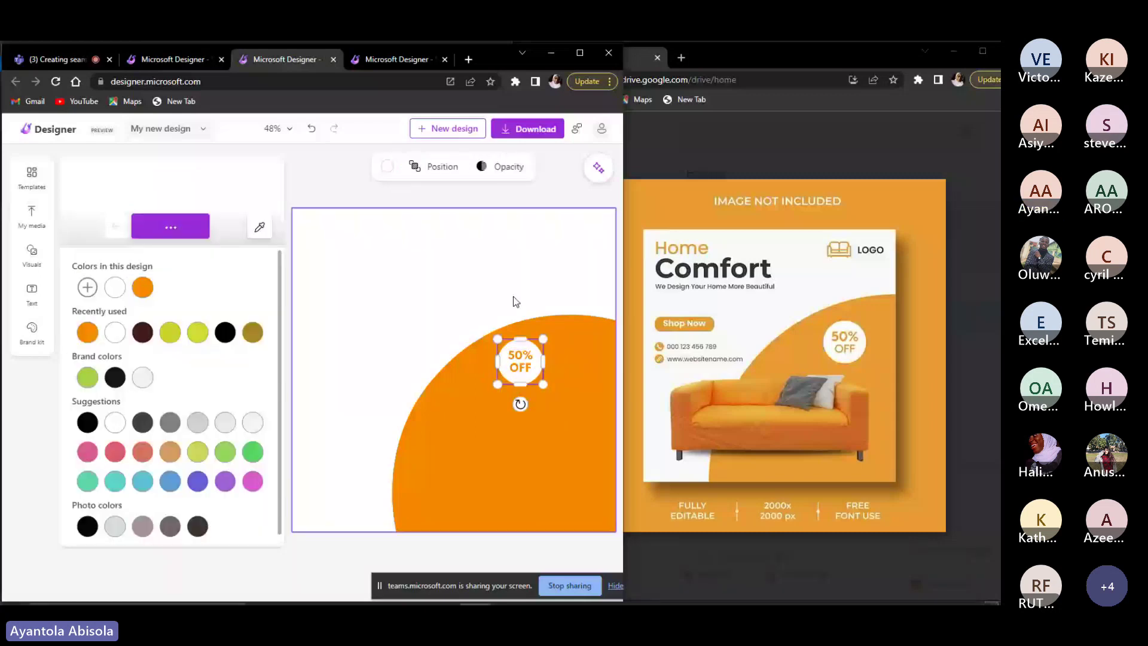
left_click(523, 315)
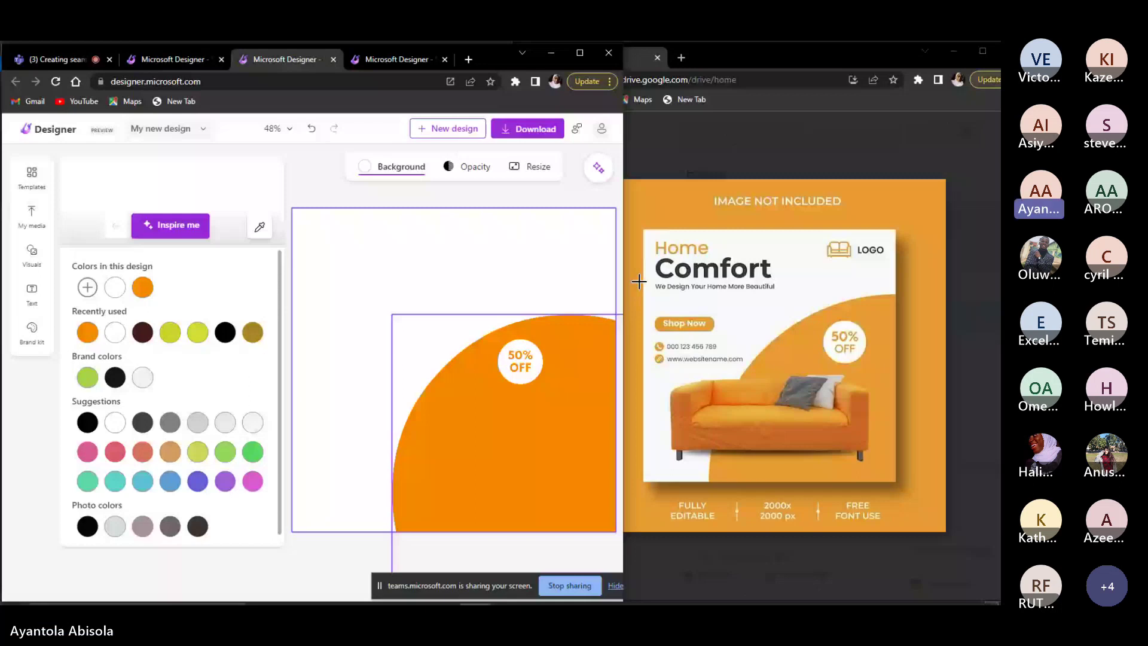
left_click(508, 275)
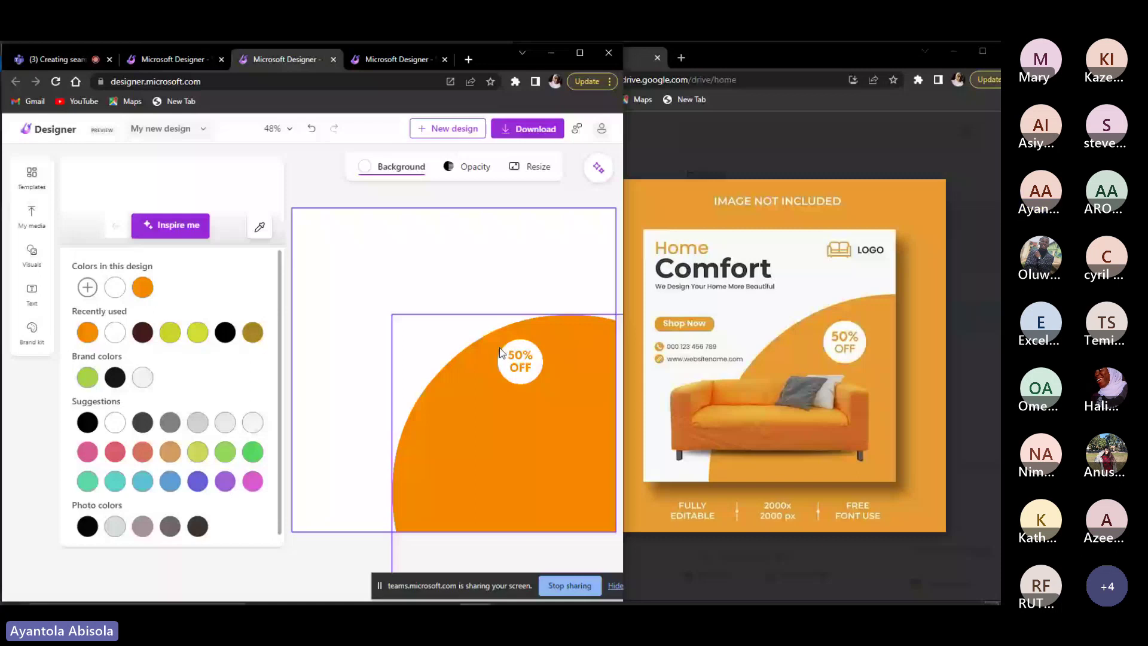
Add a subheading reading "Home" to the design.
left_click(32, 293)
left_click(171, 281)
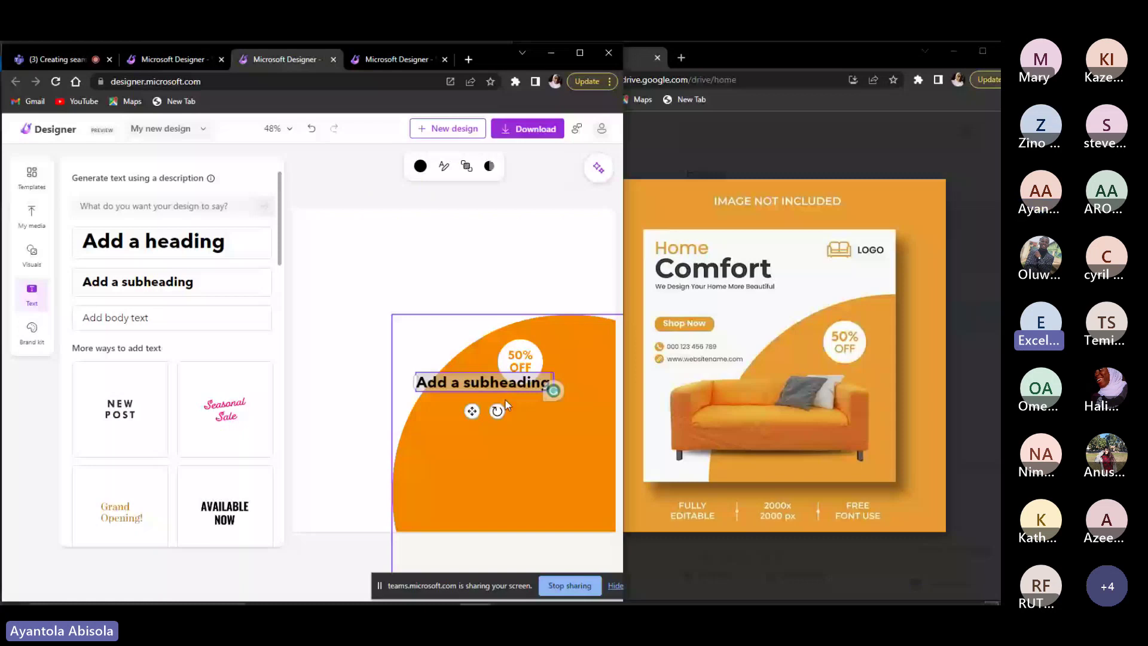
left_click(450, 384)
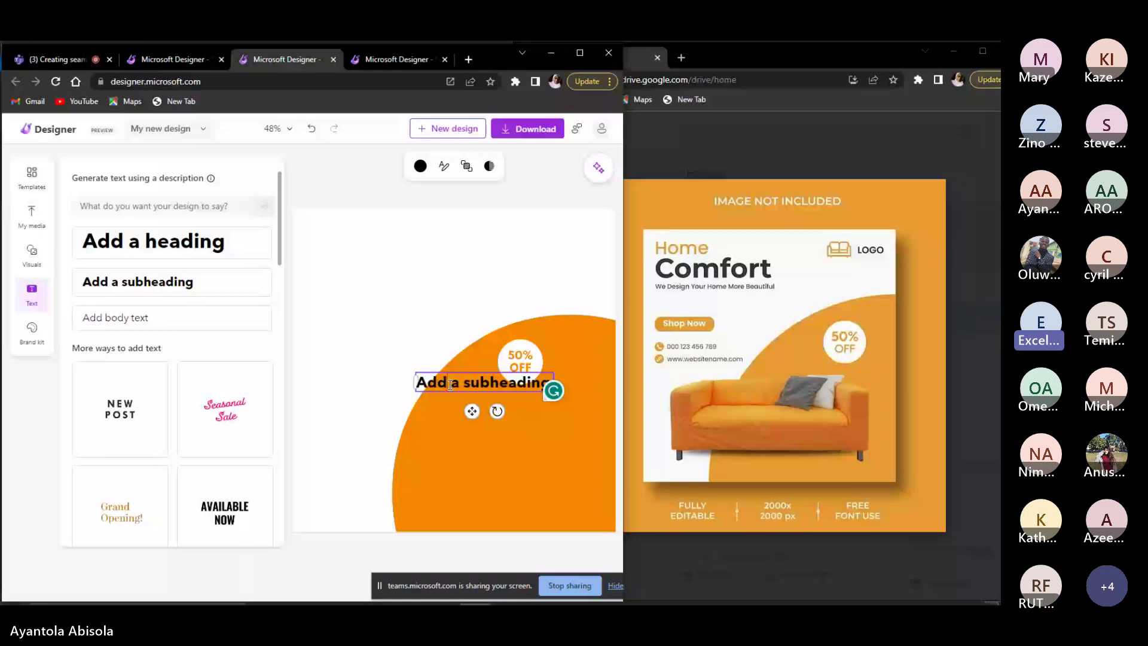
triple_click(450, 384)
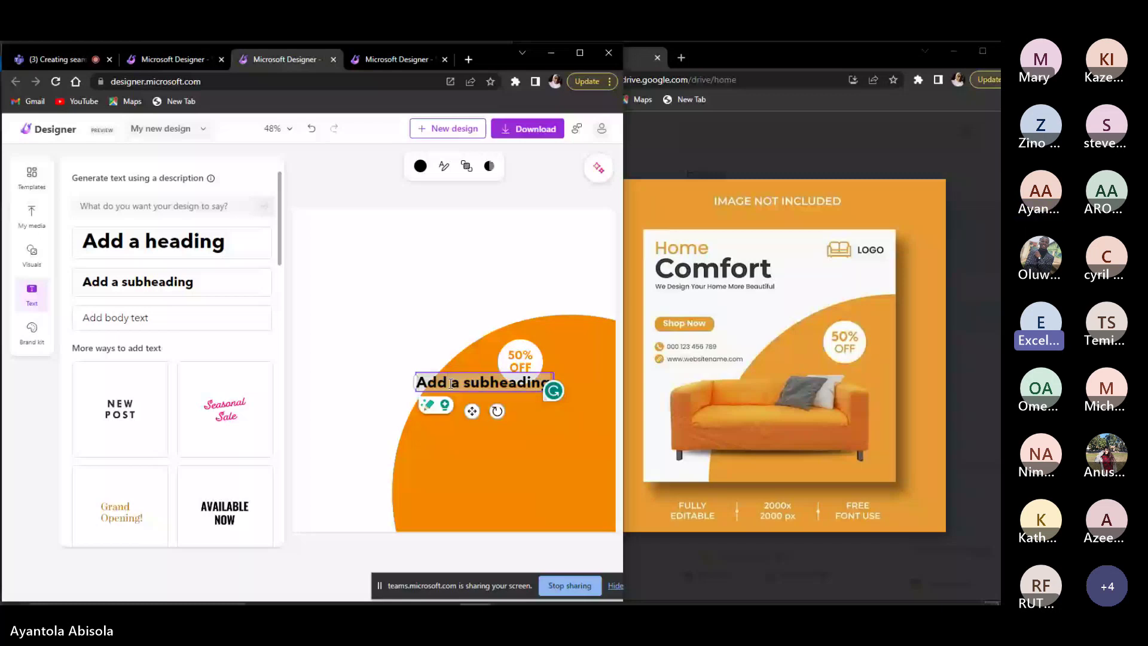
type("Ho")
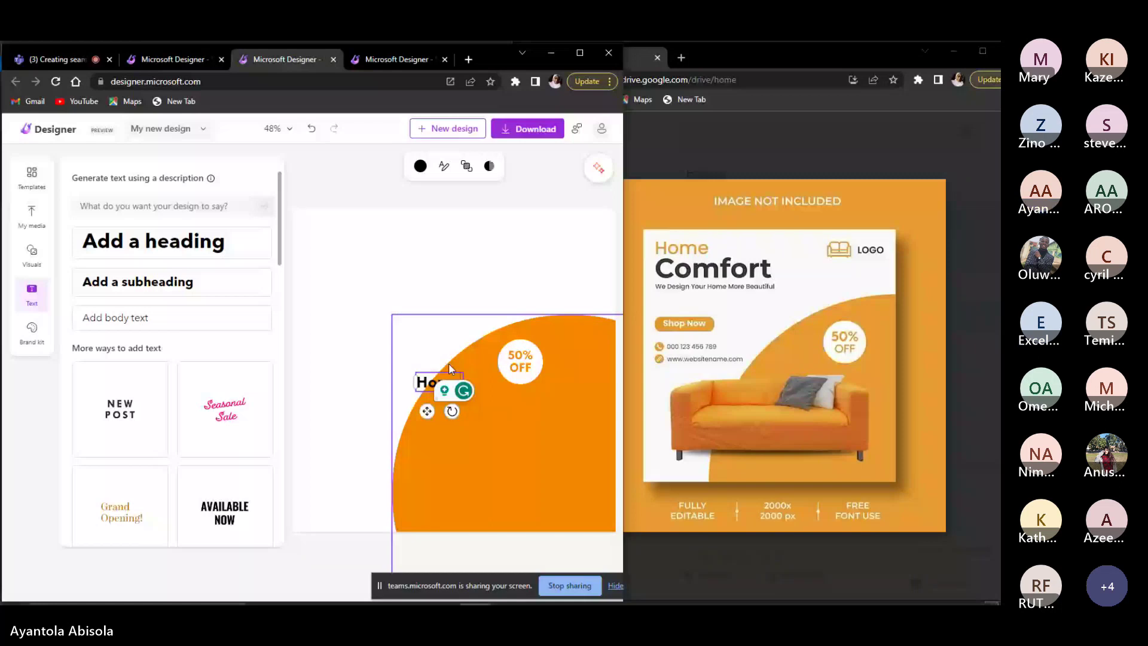
Move "Home" to the canvas's upper-left corner and recolour it with the orange already used in the design.
left_click_drag(444, 373, 332, 225)
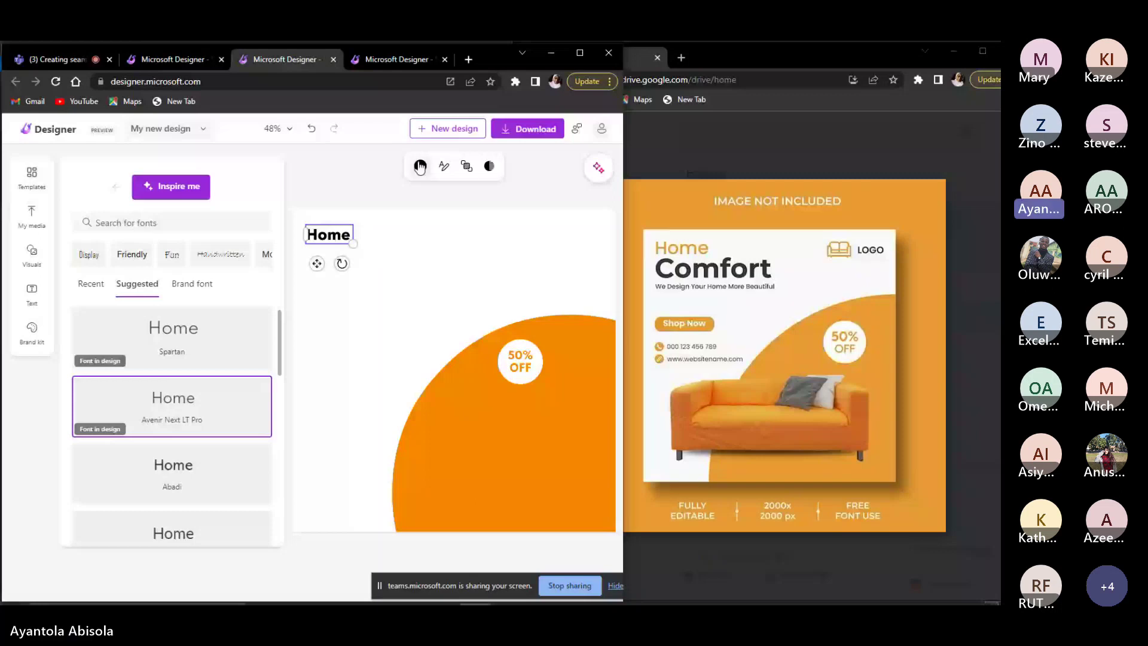
left_click(420, 166)
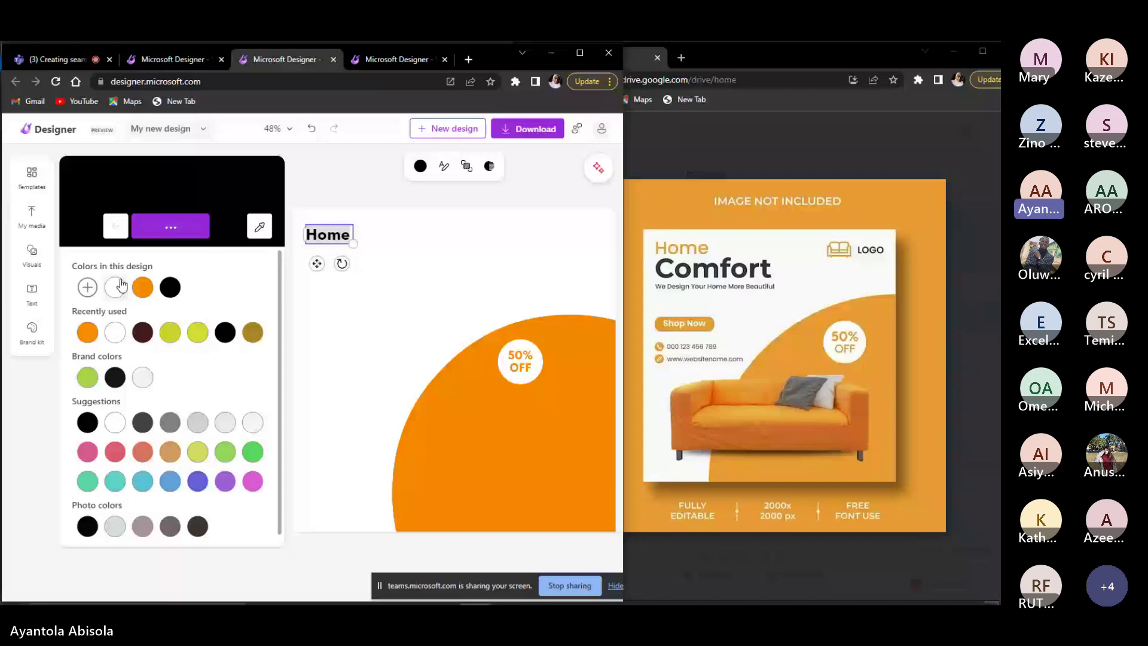
left_click(312, 251)
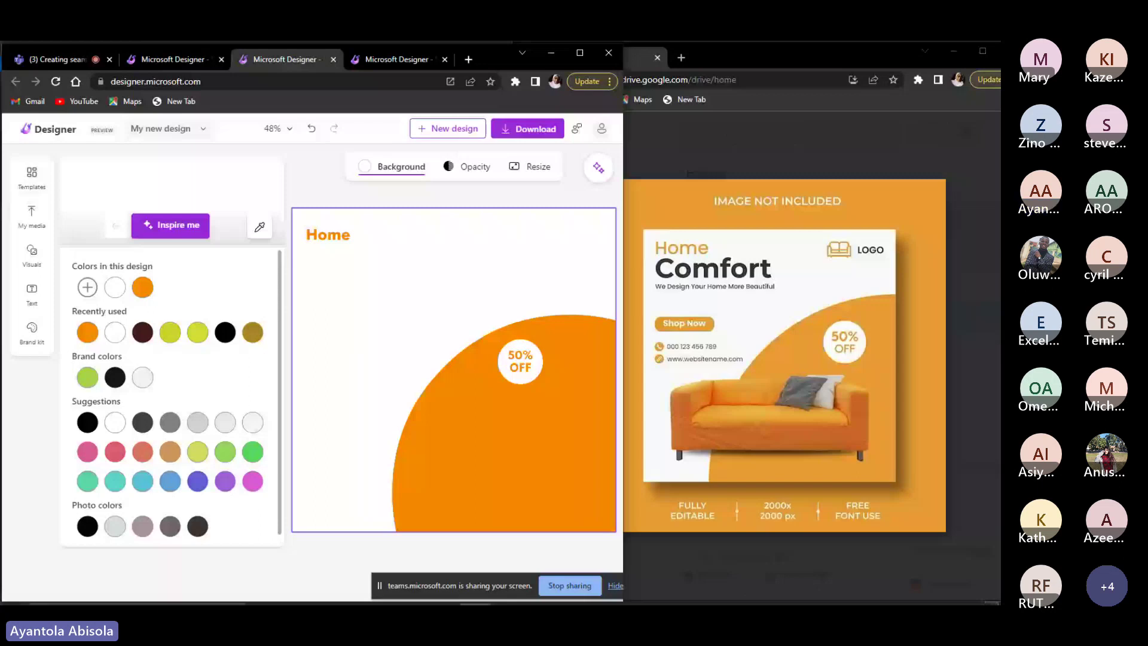
Search the stock photos for "Sofa".
left_click(31, 216)
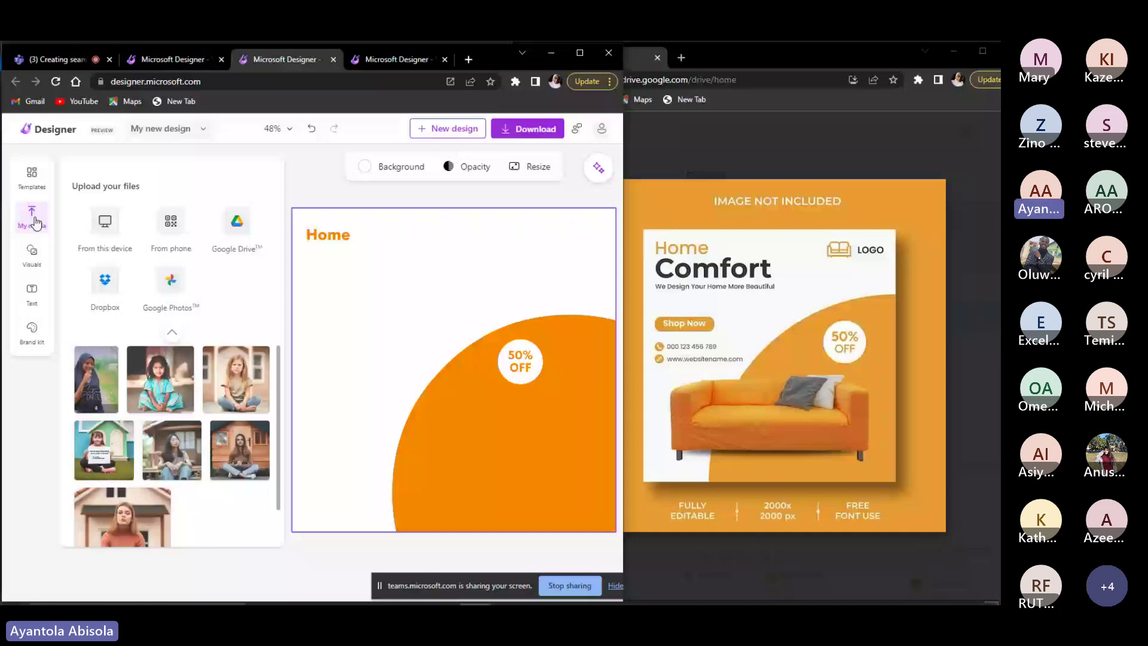
left_click(32, 254)
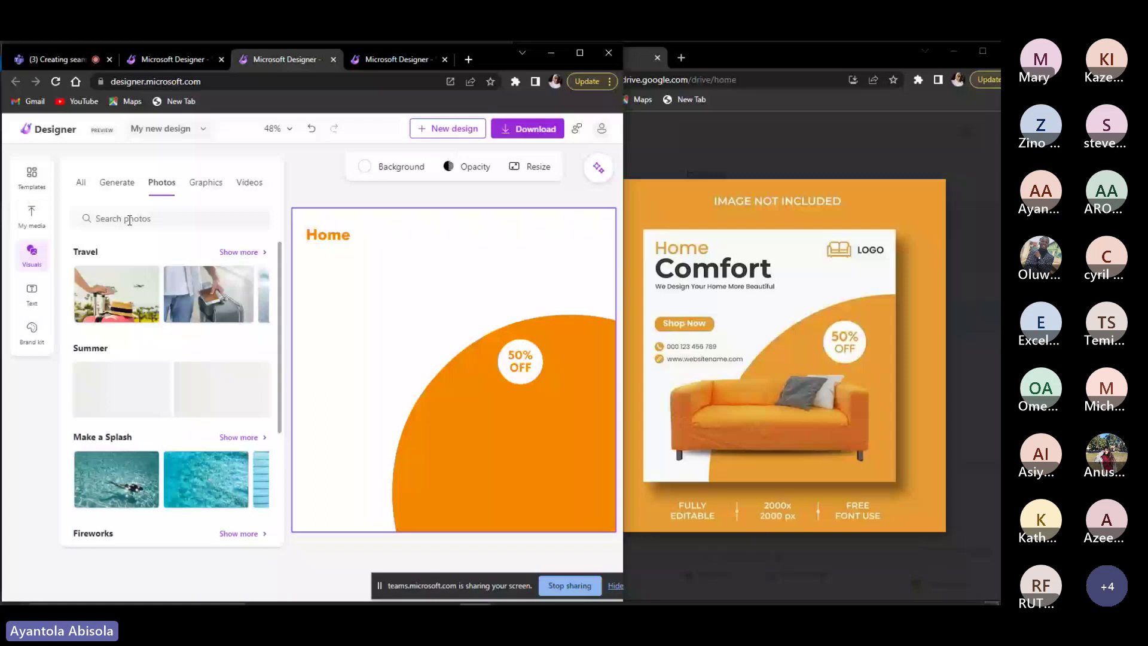
left_click(129, 219)
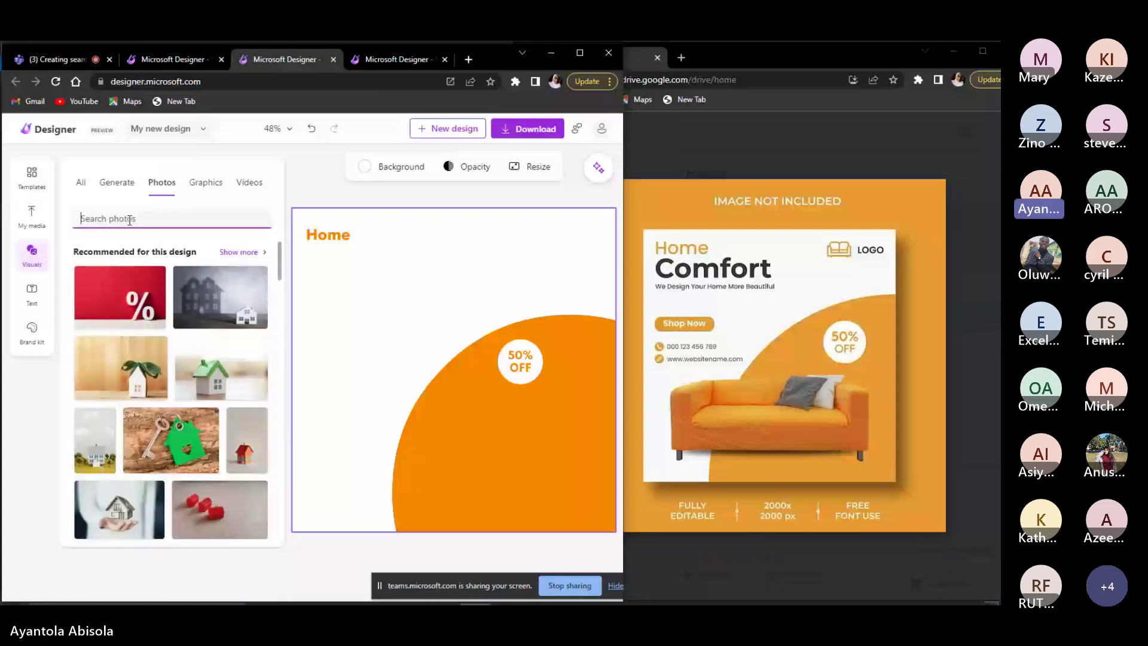
type("So")
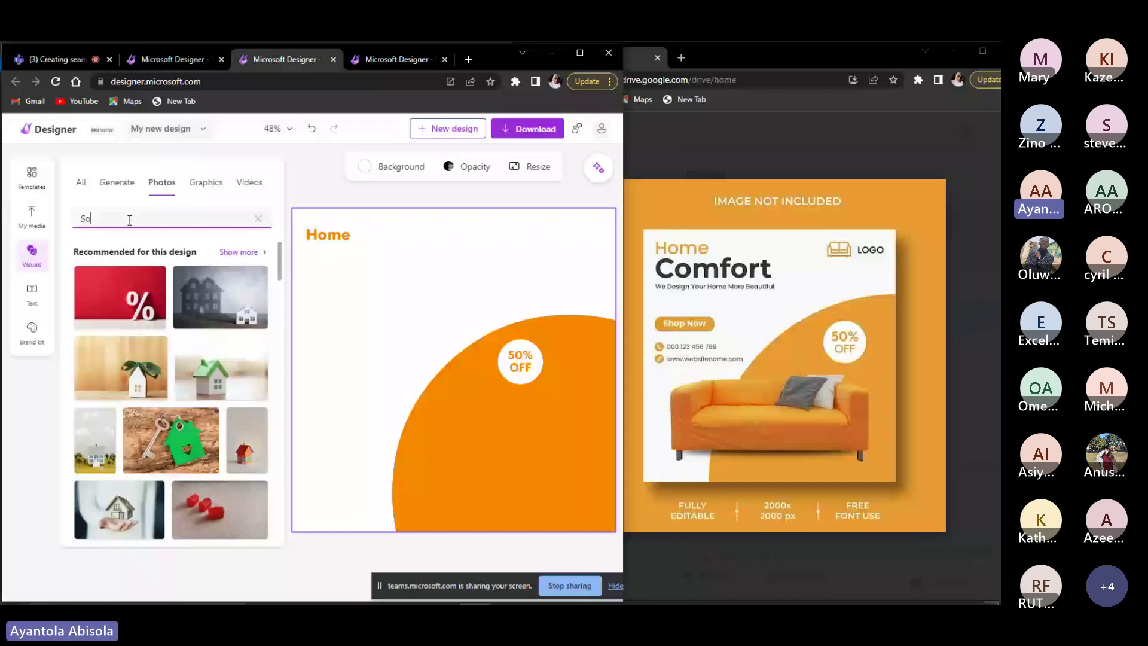
type("fa")
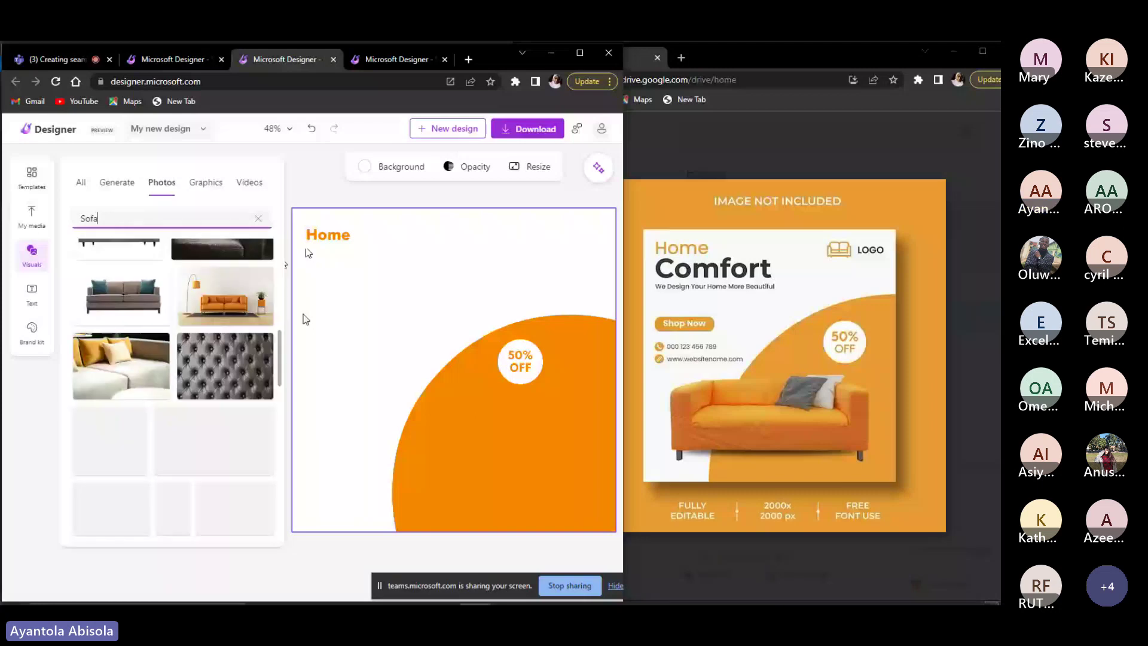
Add the yellow tufted sofa photo to the canvas and shrink it over the orange curve's left edge.
left_click_drag(279, 359, 291, 430)
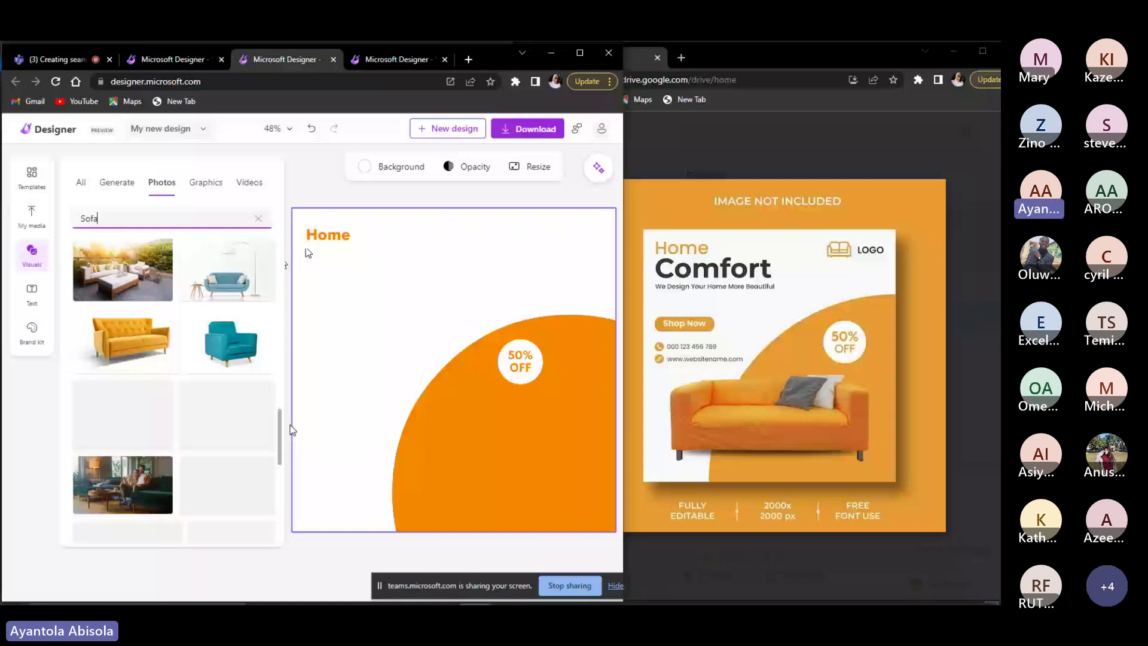
left_click_drag(126, 341, 461, 257)
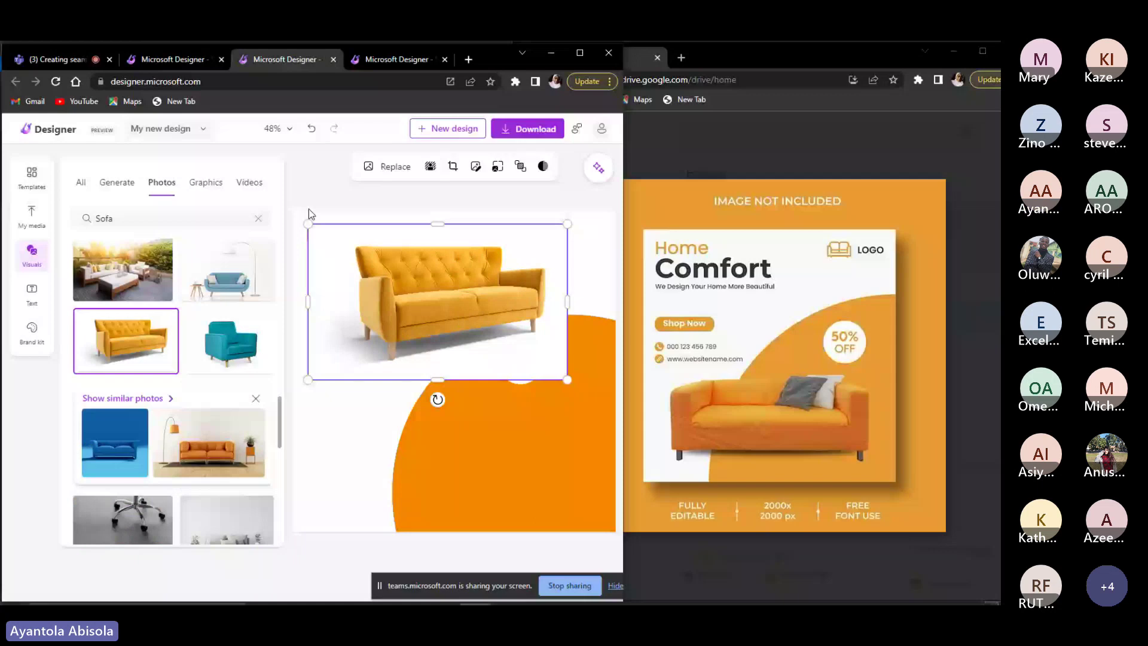
left_click_drag(567, 224, 395, 282)
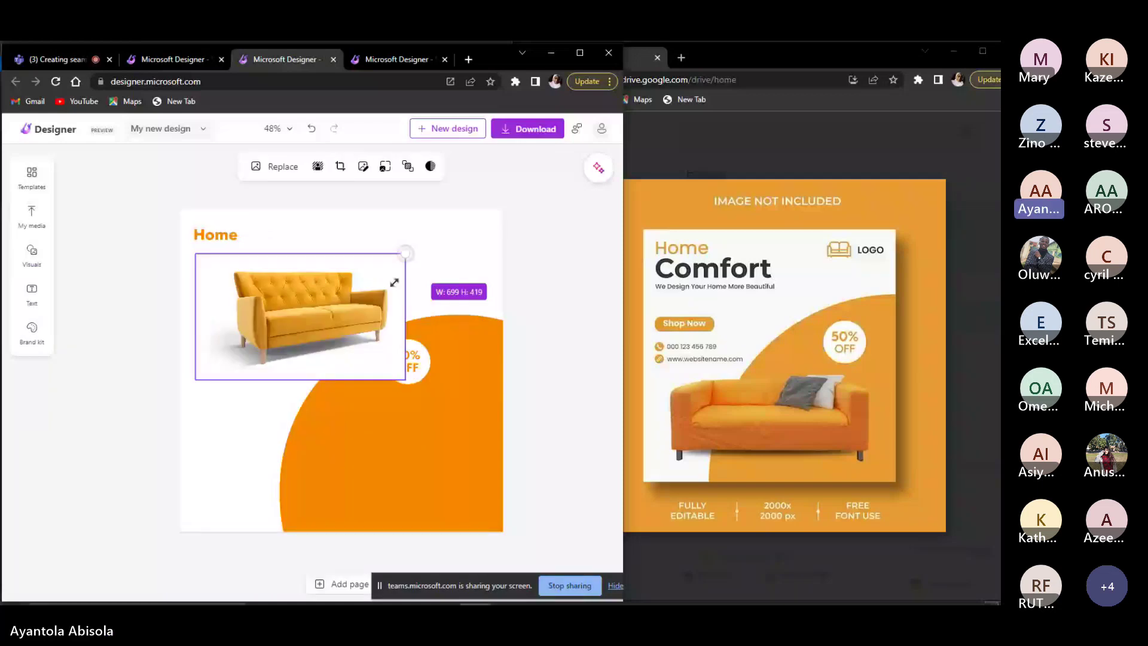
left_click_drag(394, 282, 412, 355)
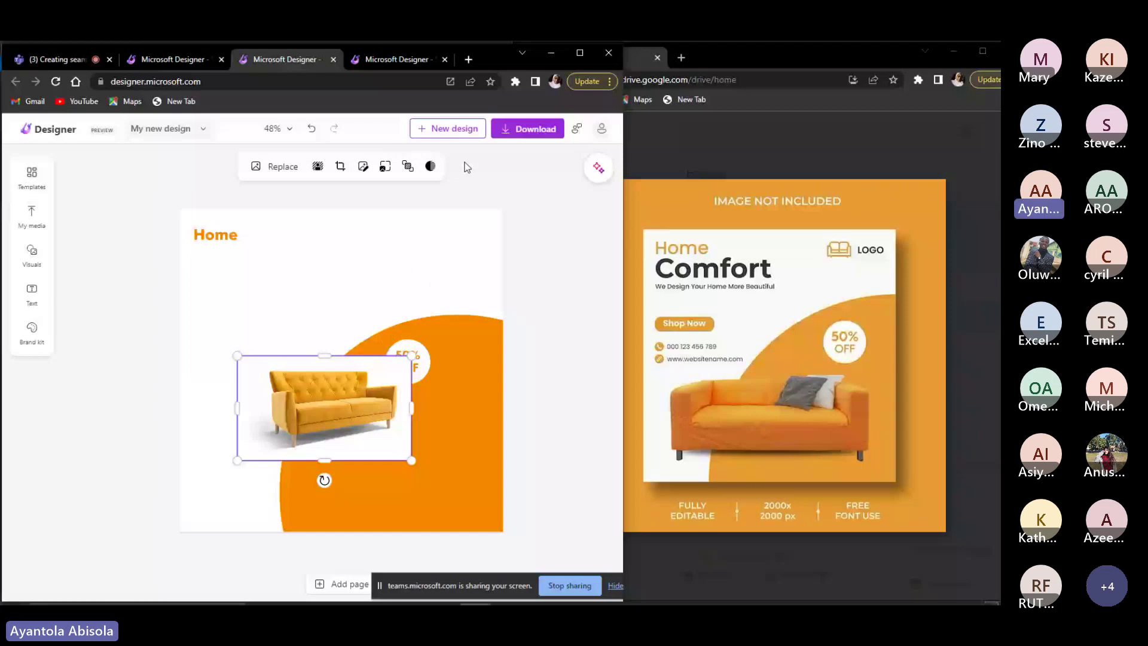
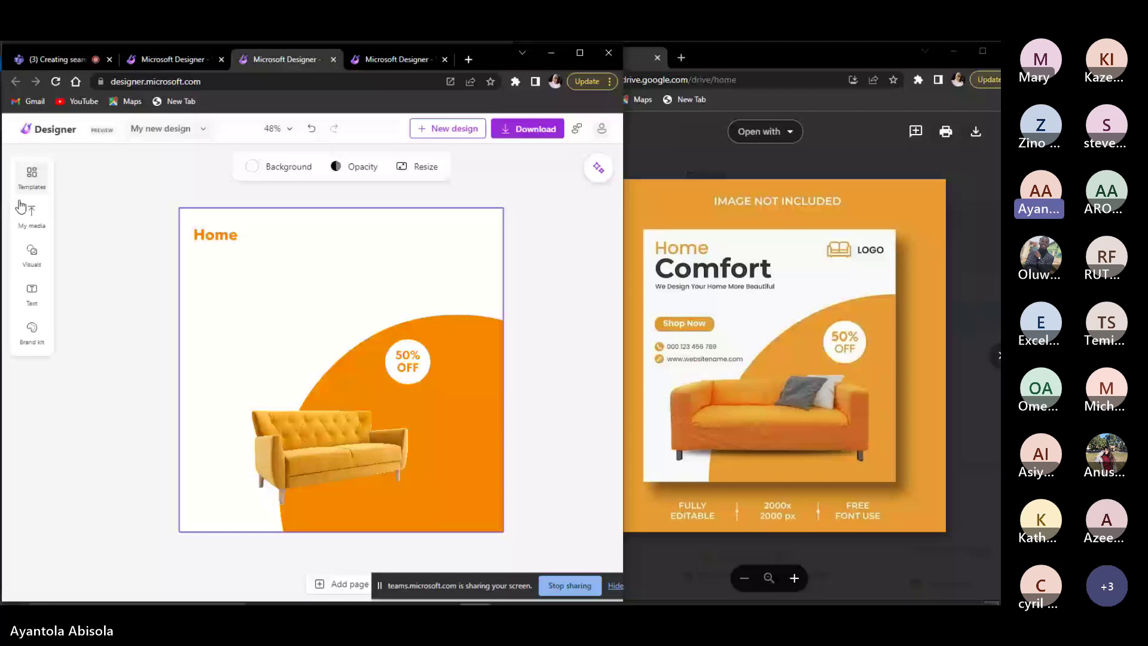
Search the graphics for "Sofa" and add the outlined sofa icon to the canvas.
left_click(31, 251)
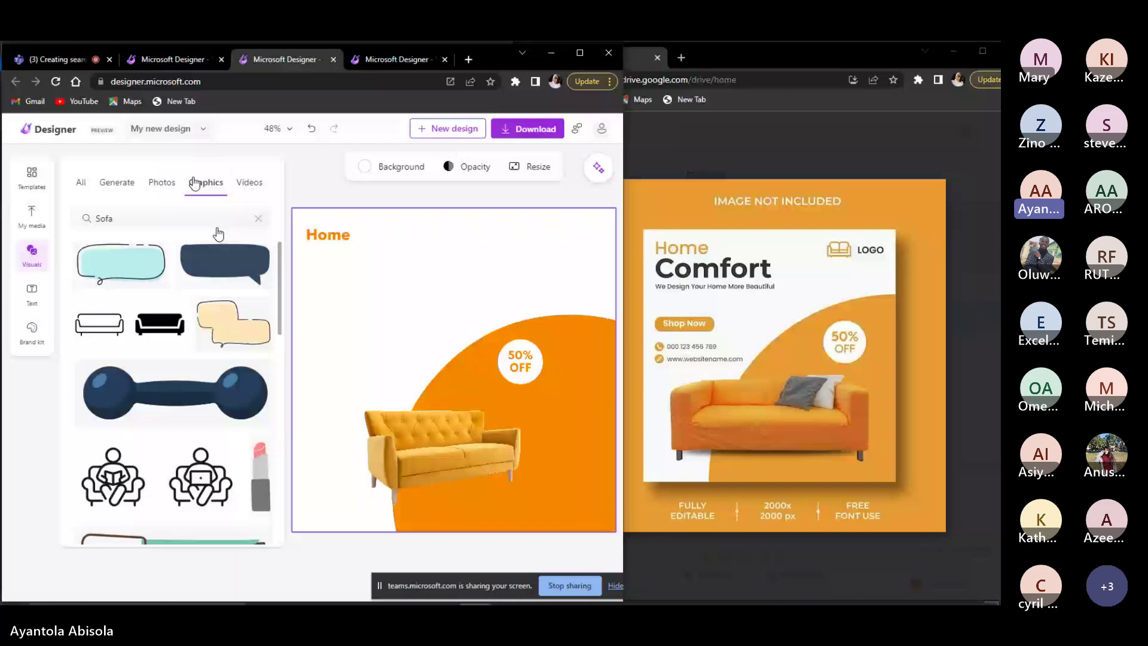
left_click(258, 218)
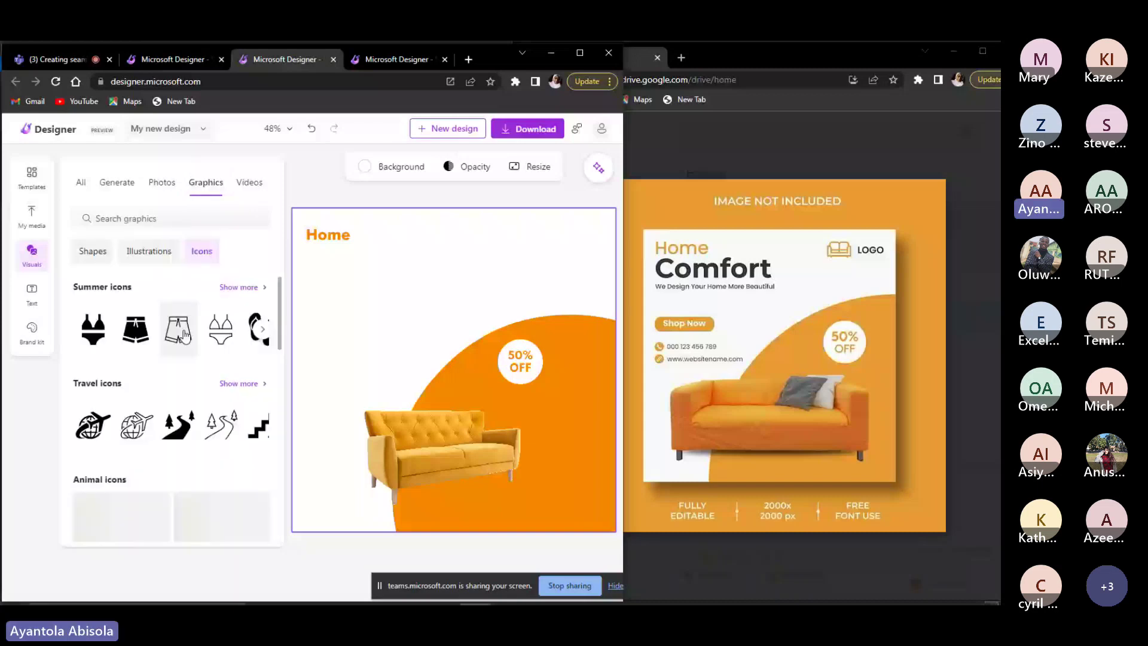
left_click(183, 218)
type("So")
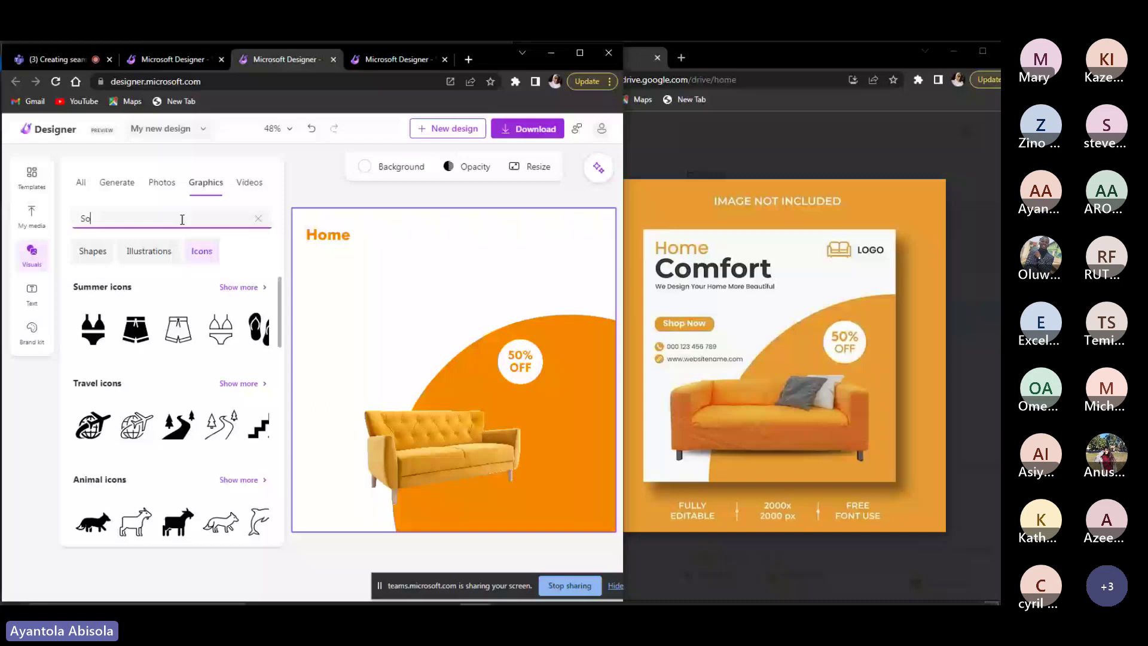
type("fa")
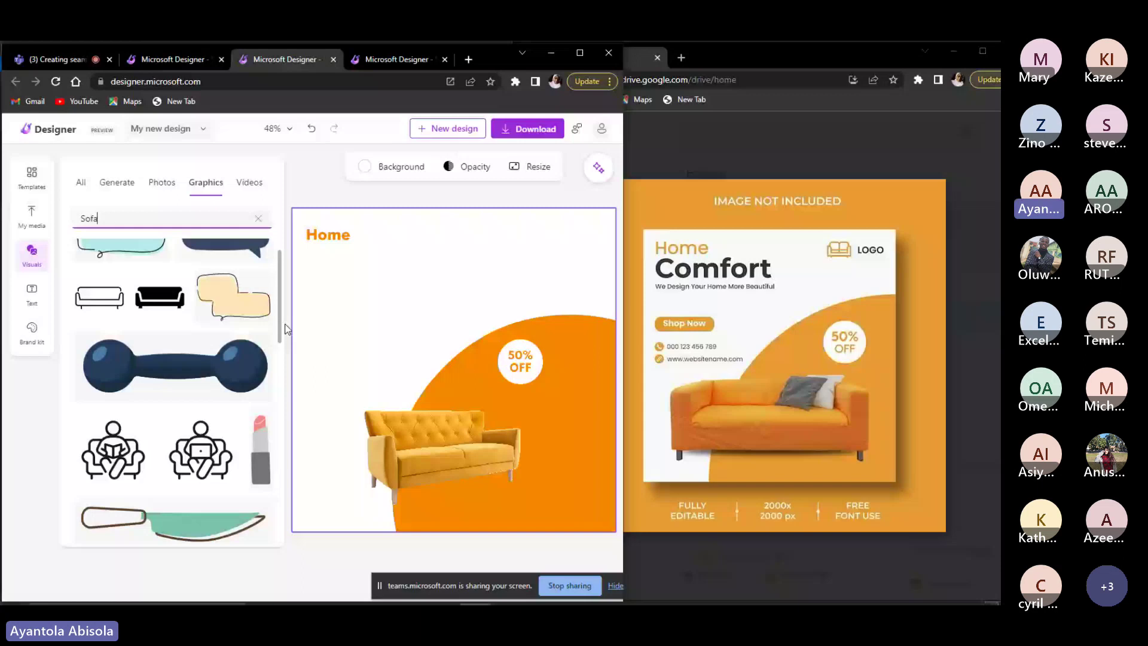
left_click_drag(286, 328, 294, 441)
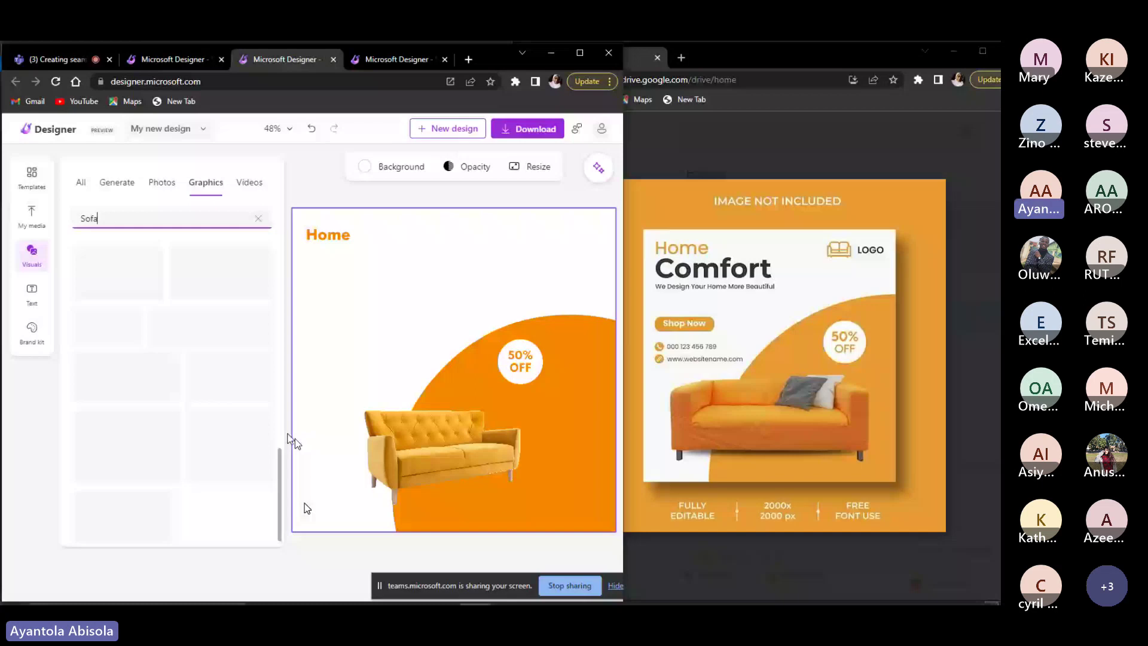
left_click_drag(99, 323, 447, 263)
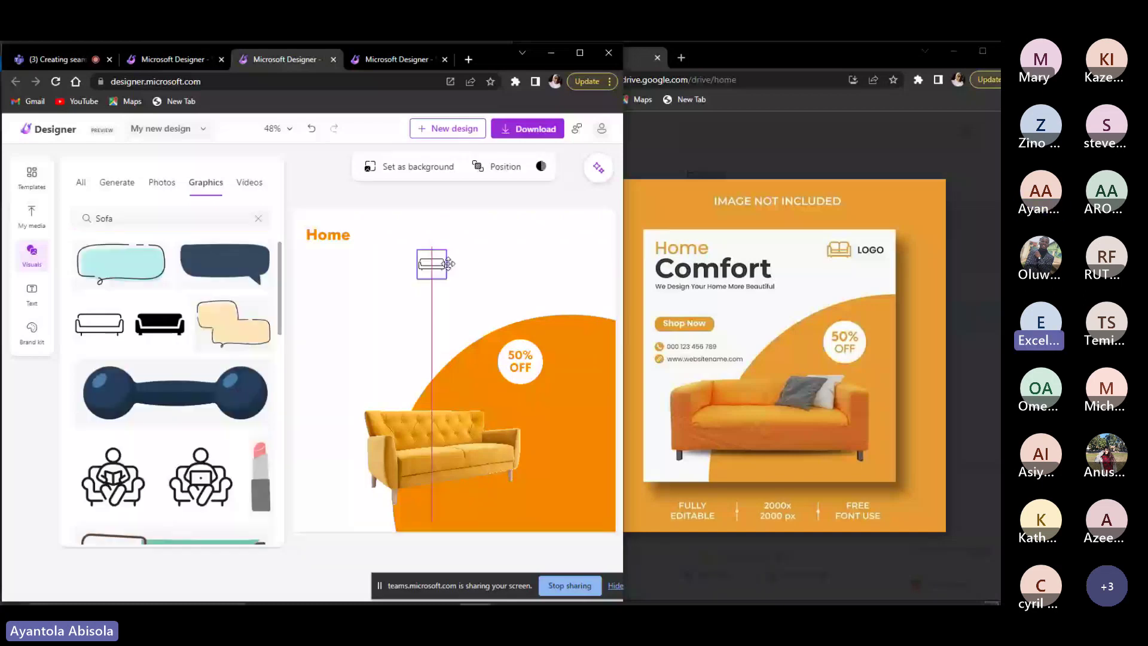
Recolour the sofa icon with the design's orange and place it near the canvas's upper-right corner, level with "Home".
left_click_drag(447, 264, 529, 269)
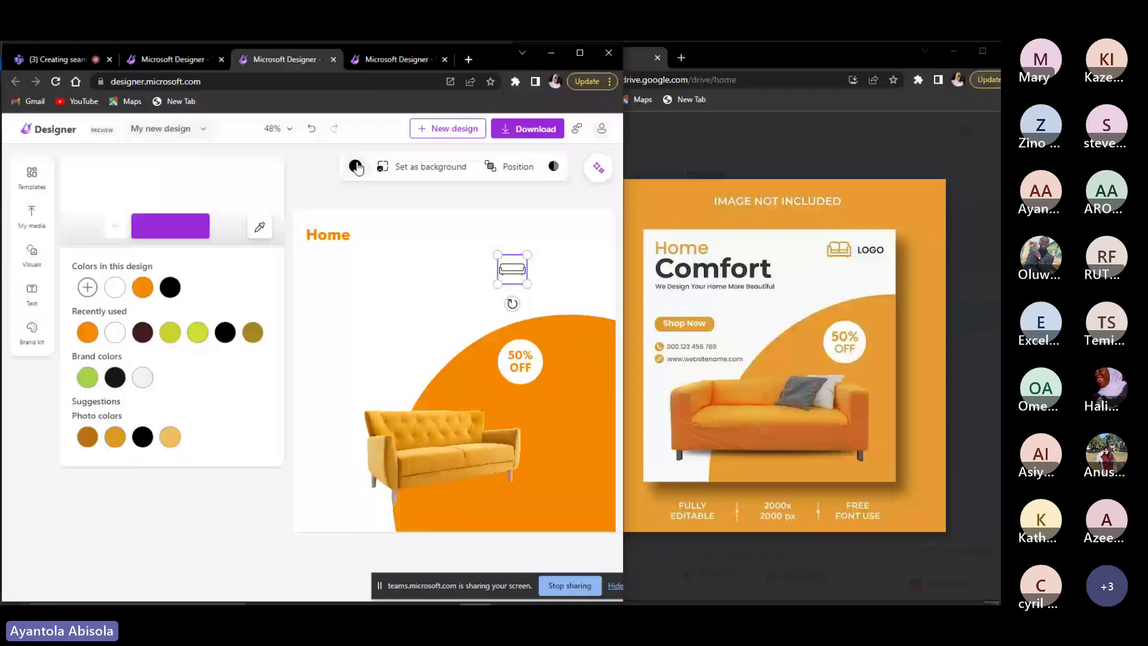
left_click_drag(512, 269, 531, 235)
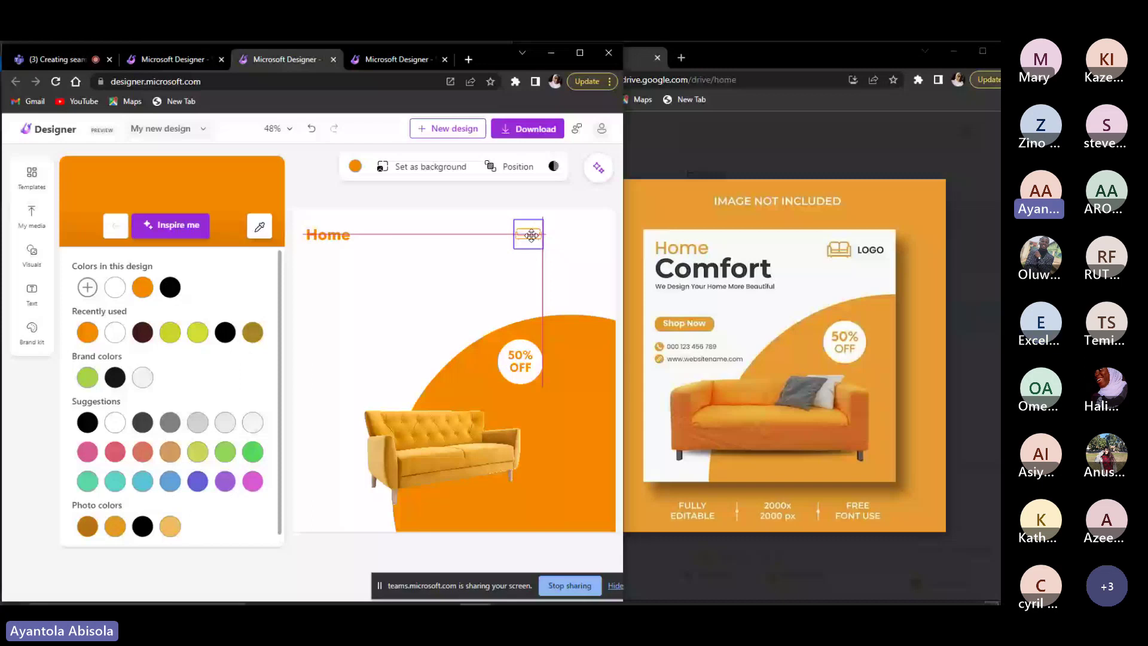
left_click_drag(531, 236, 529, 235)
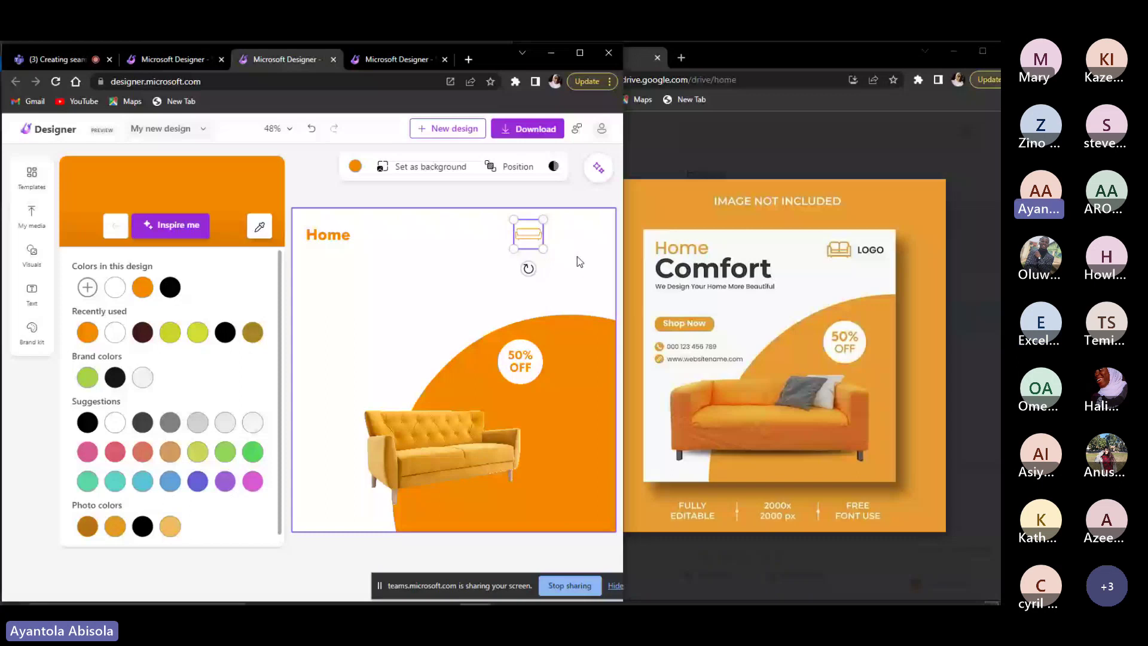
Move the orange sofa icon slightly closer to the canvas's right edge, level with "Home", and clear the graphics search.
left_click_drag(538, 242, 544, 236)
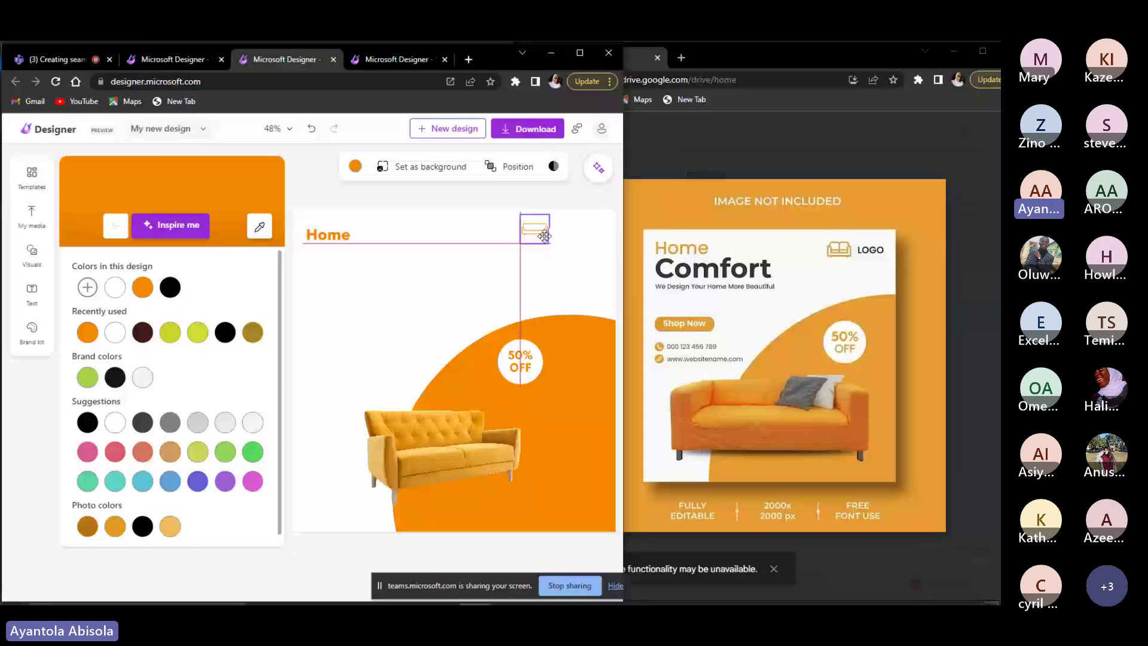
left_click_drag(544, 236, 518, 244)
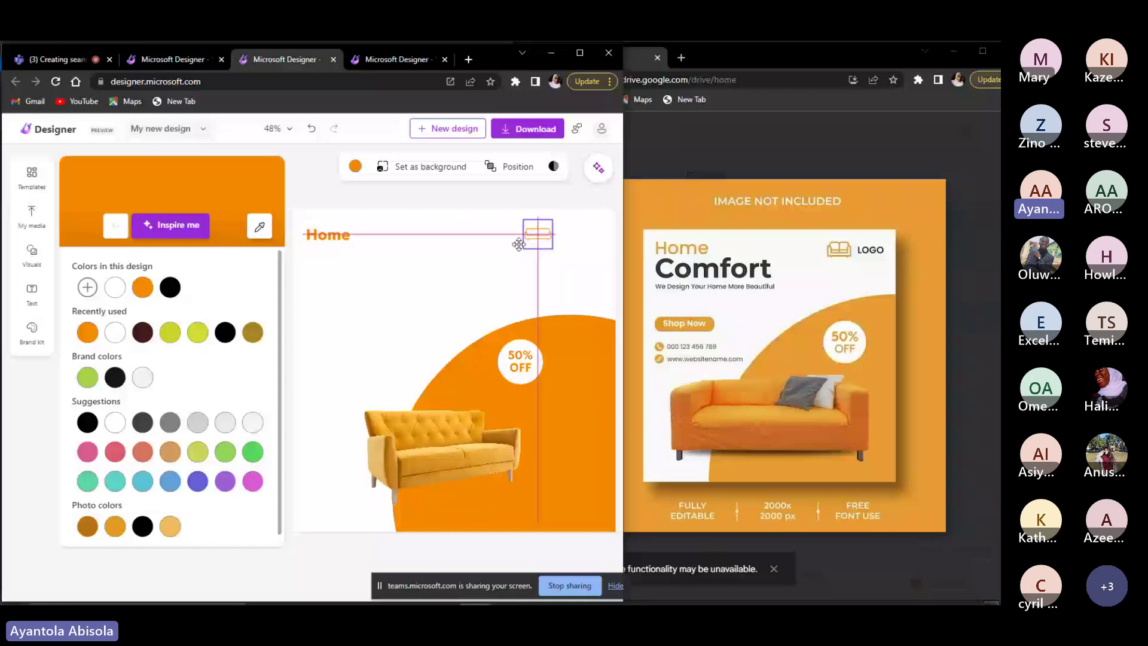
left_click(385, 232)
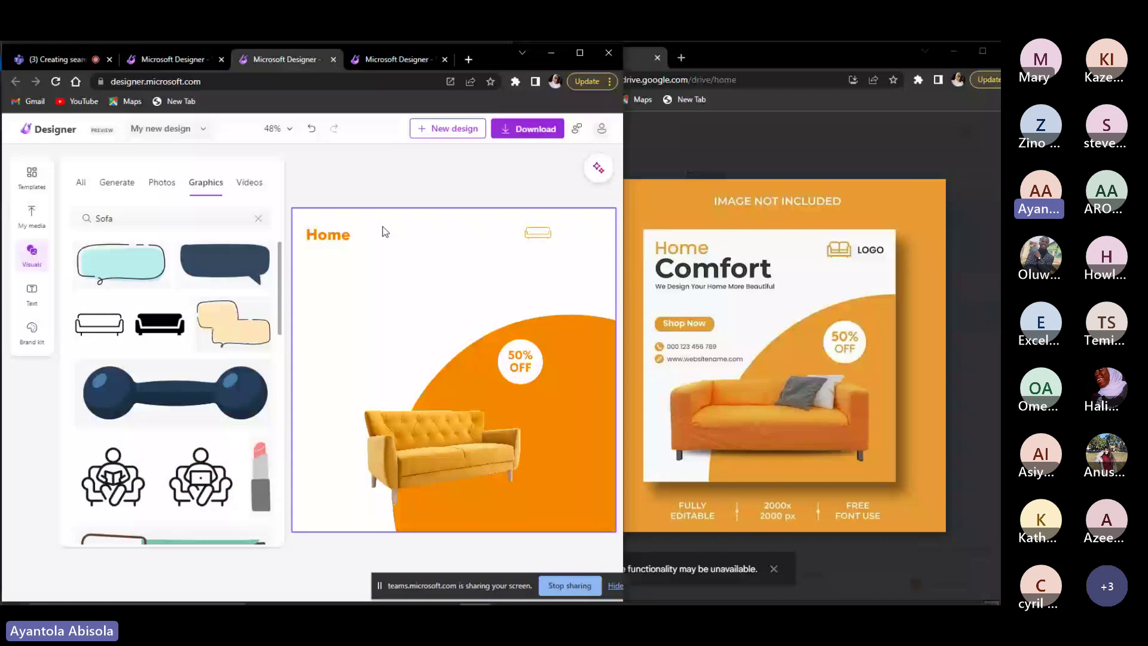
left_click(258, 218)
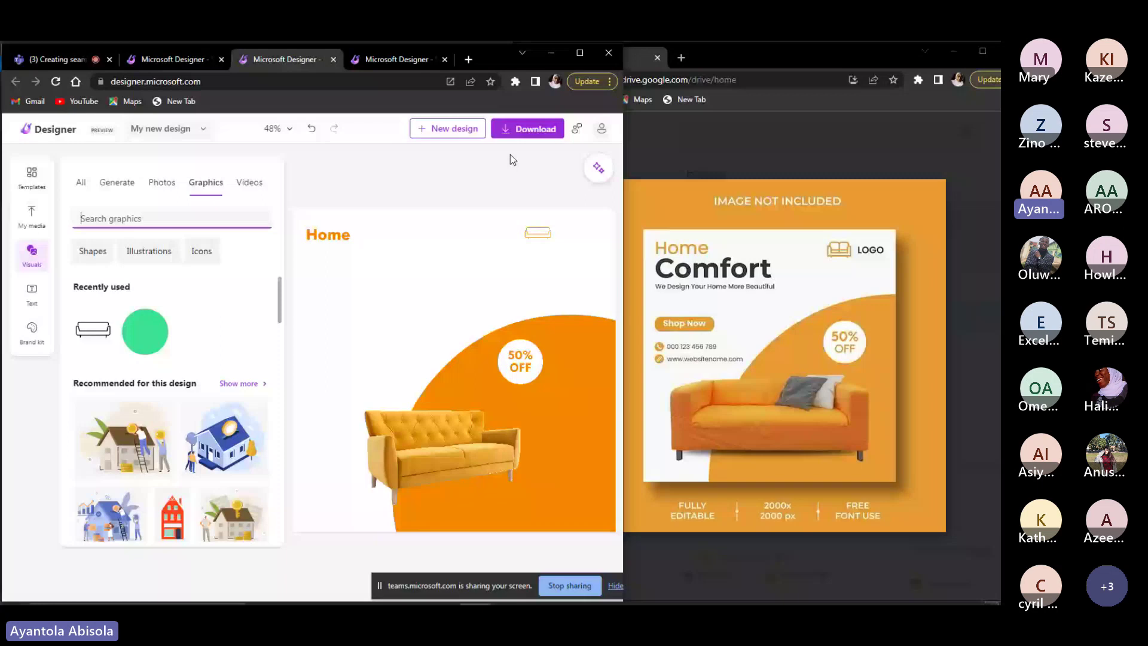
Start a new design in a maximized window and open the device option for adding an image.
left_click(453, 133)
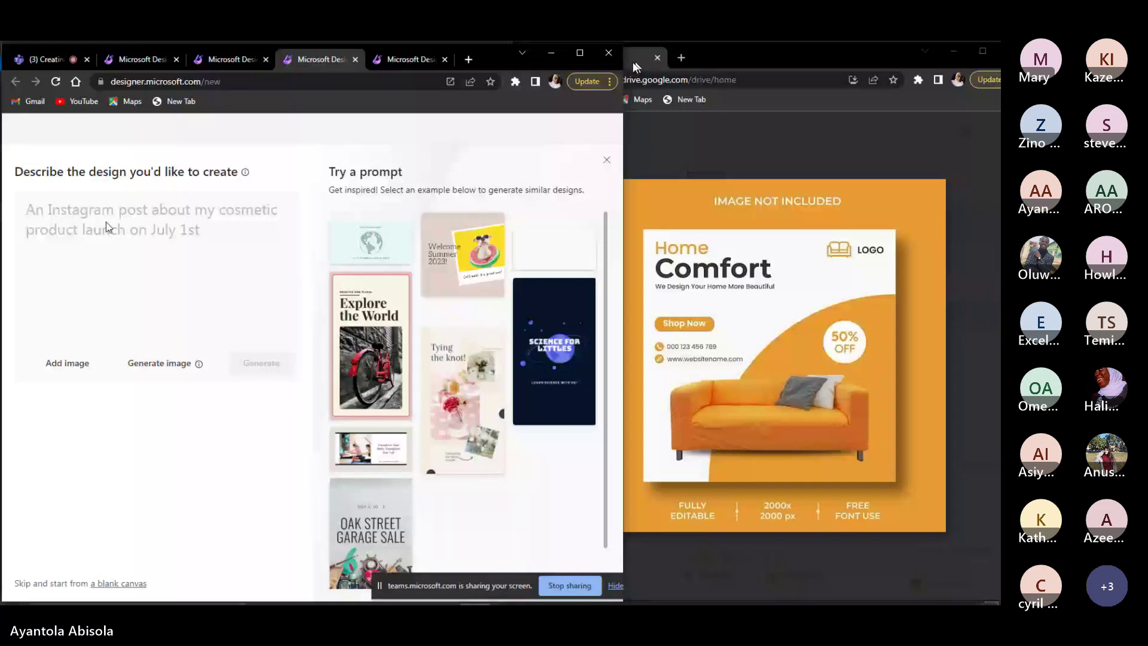
key("super+Up")
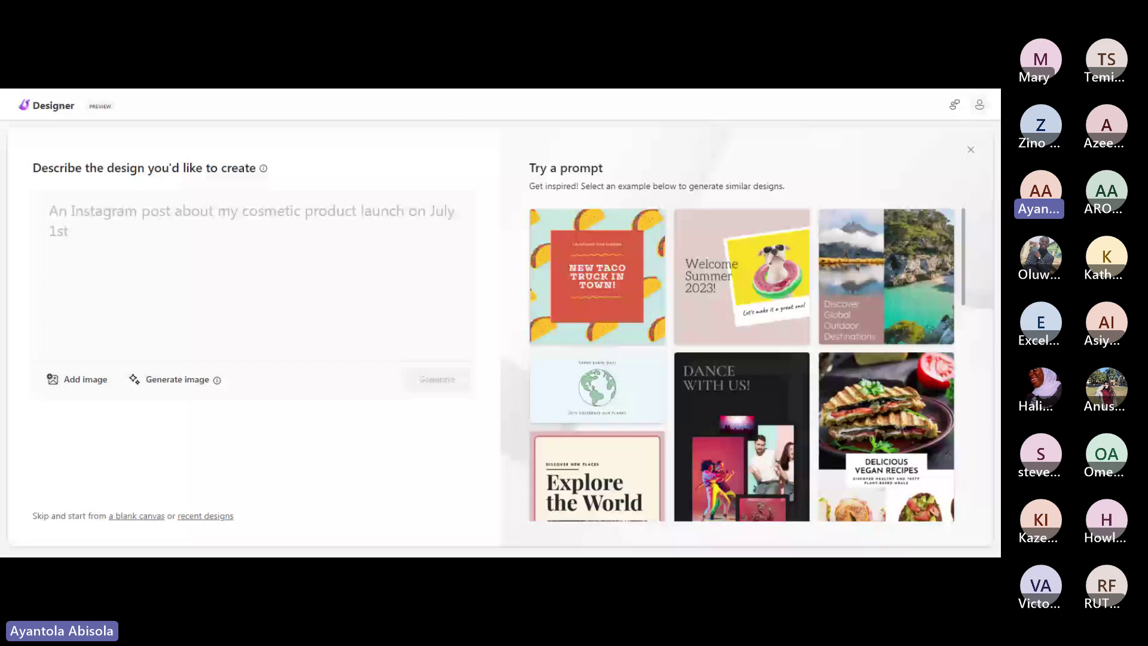
left_click(72, 390)
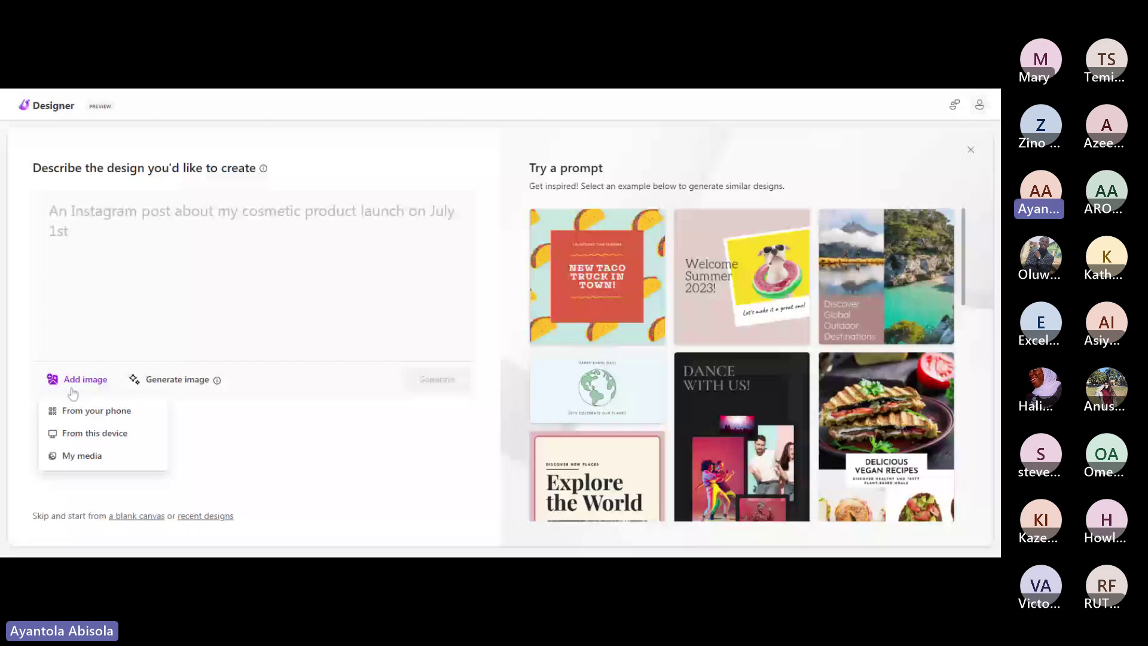
left_click(99, 433)
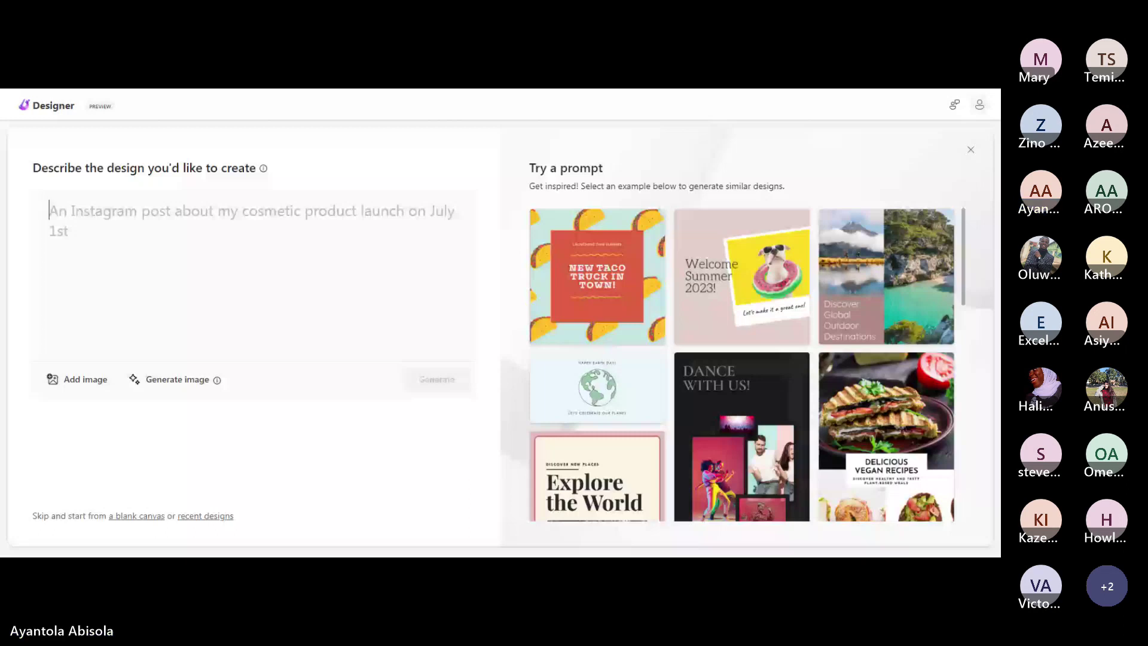
Begin the design description with "An instagram post about my".
type("An i")
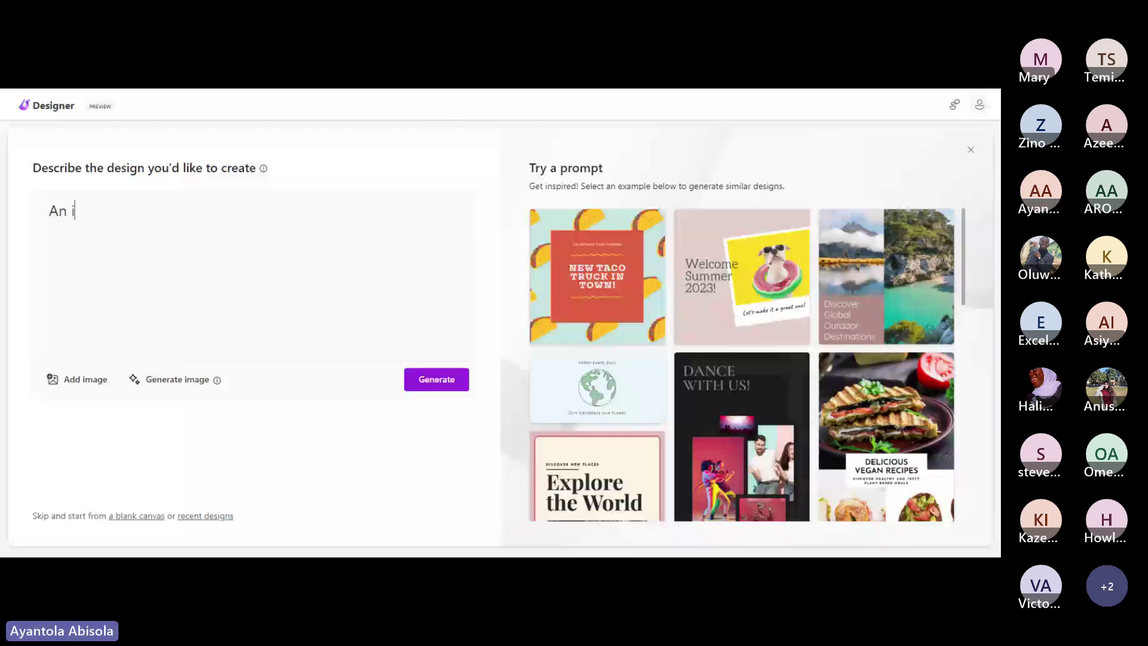
type("nstagra")
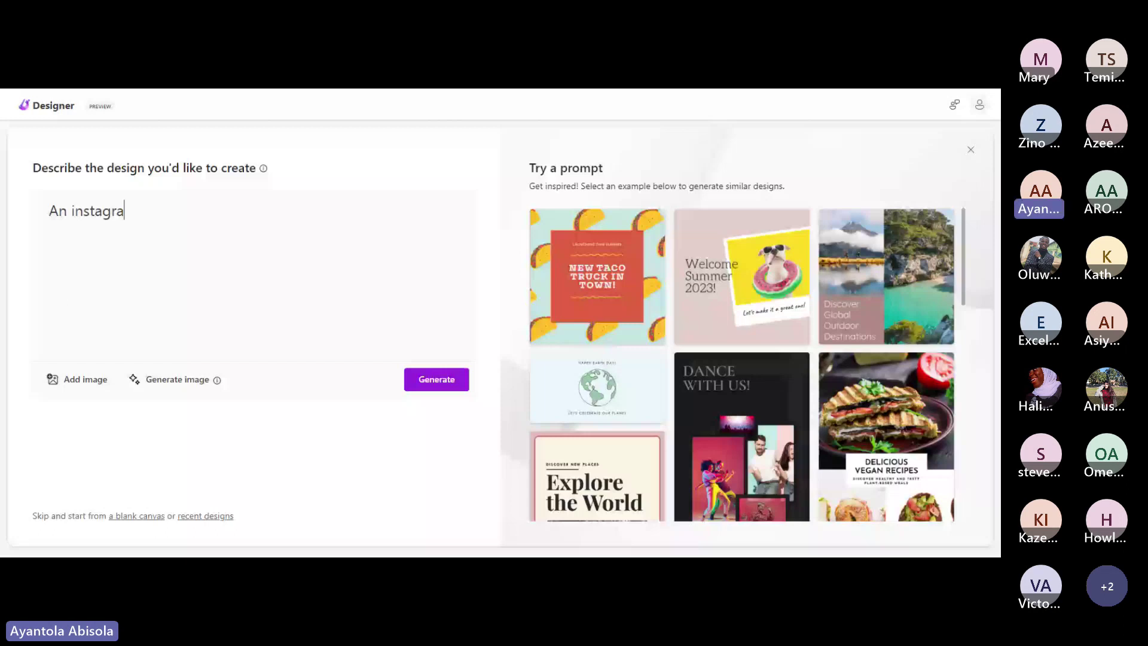
key("BackSpace")
key("BackSpace")
key("BackSpace")
key("BackSpace")
key("BackSpace")
key("BackSpace")
key("BackSpace")
key("BackSpace")
key("BackSpace")
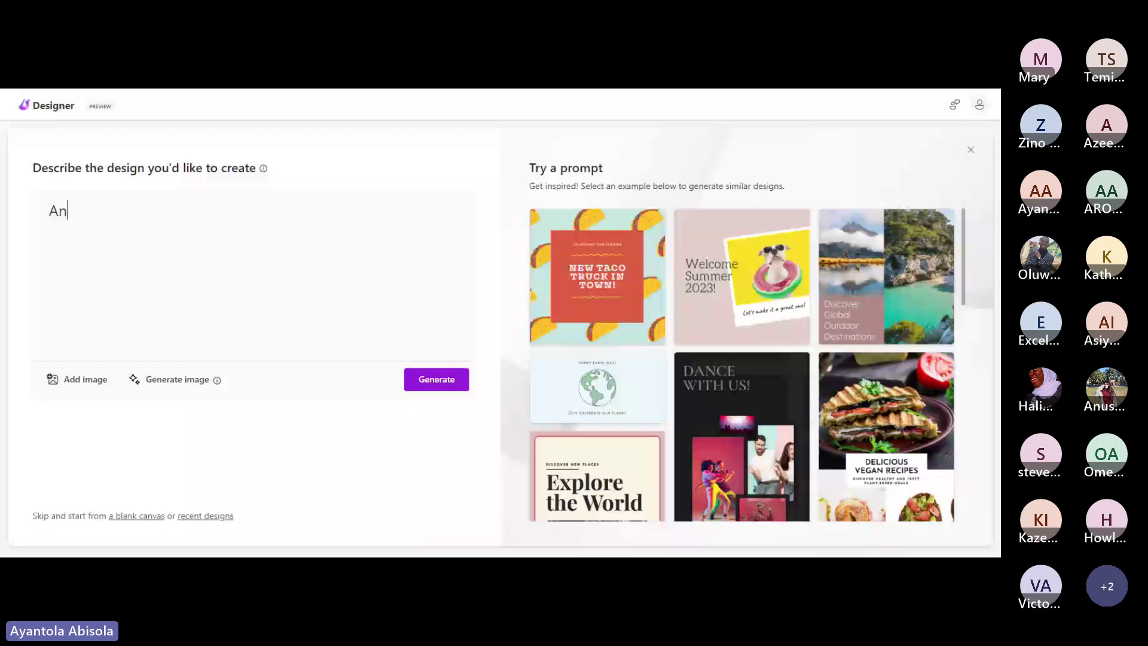
type("instagram ")
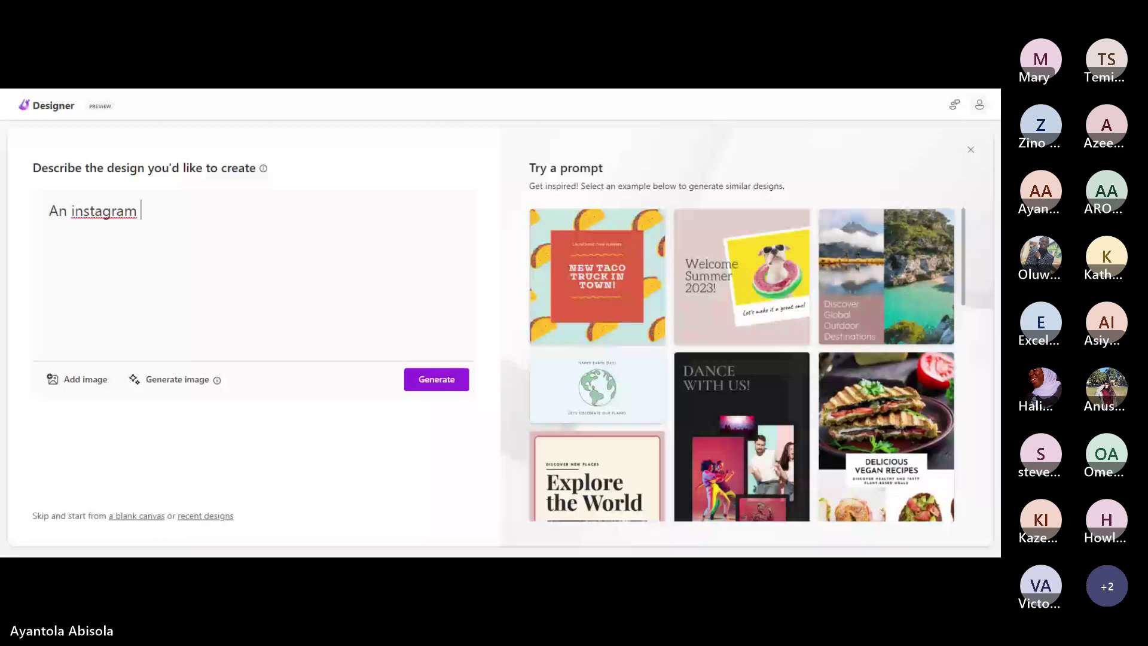
type("p")
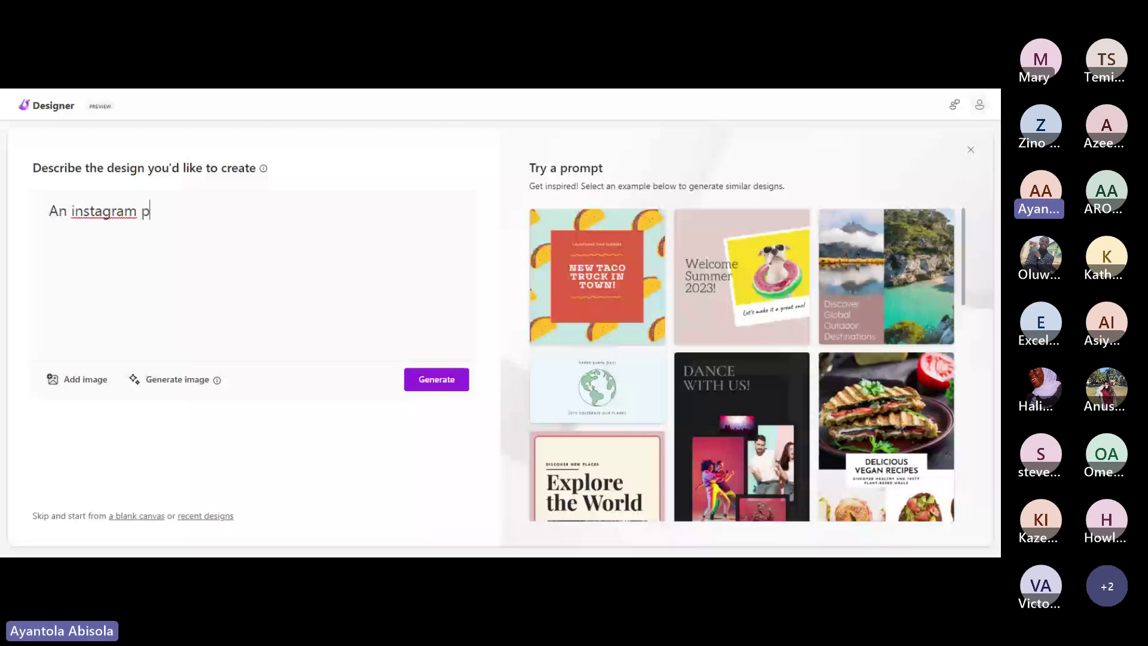
type("ost about my ")
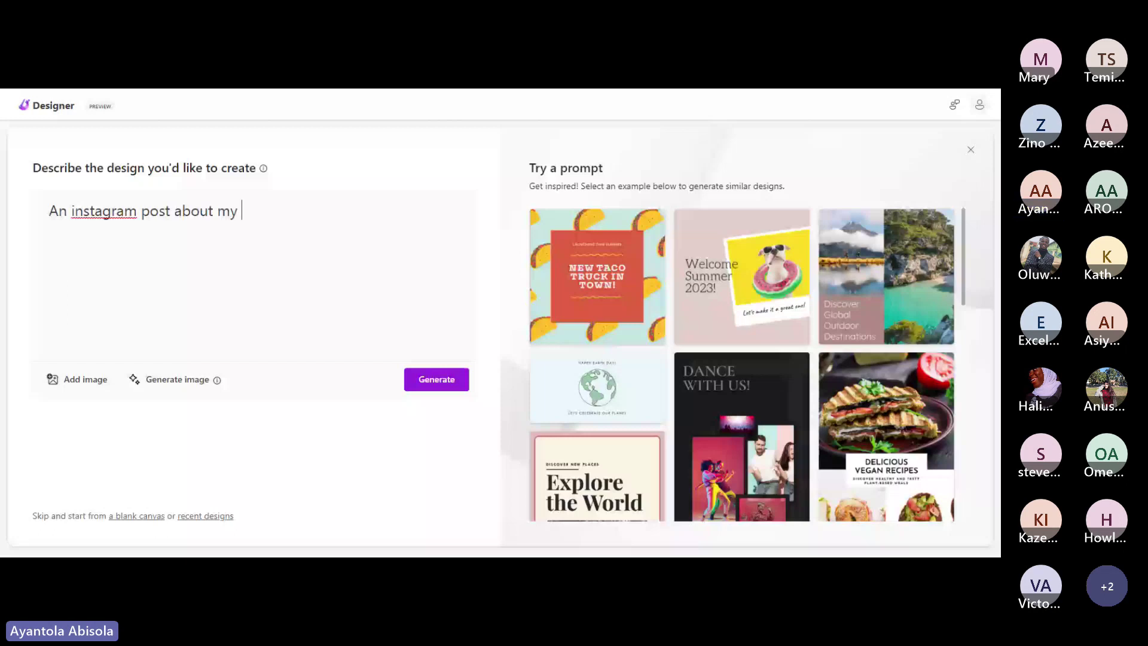
Complete the design description with "cosmetic brand launching july 1st", correcting the spelling of "cosmetic".
type("cosmet")
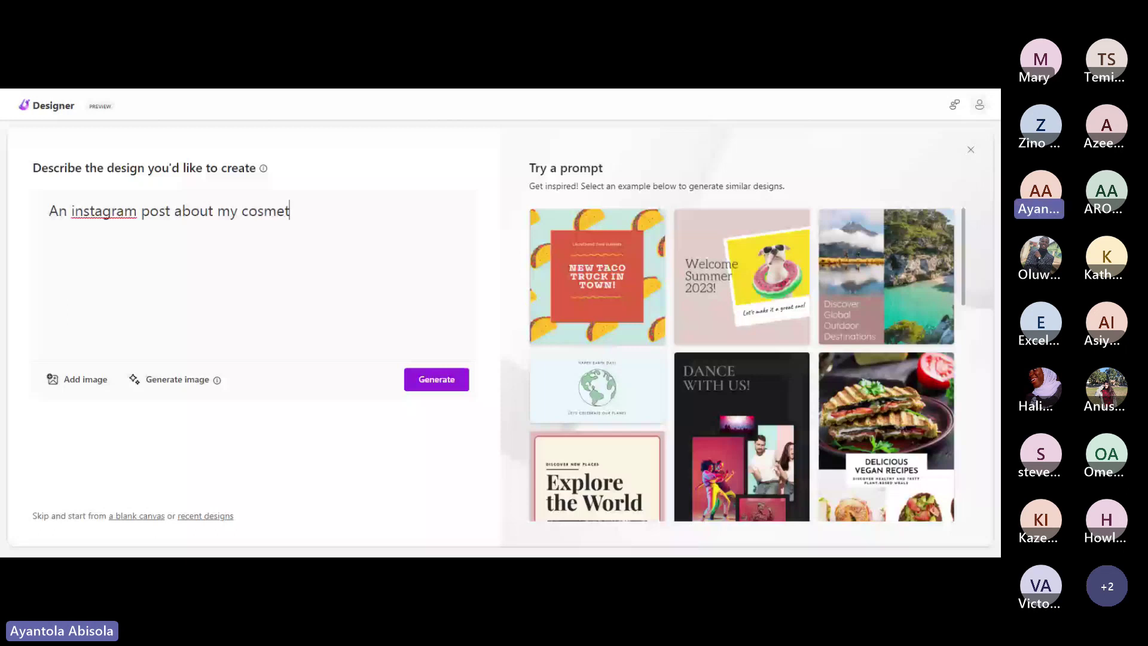
key("BackSpace")
left_click(67, 211)
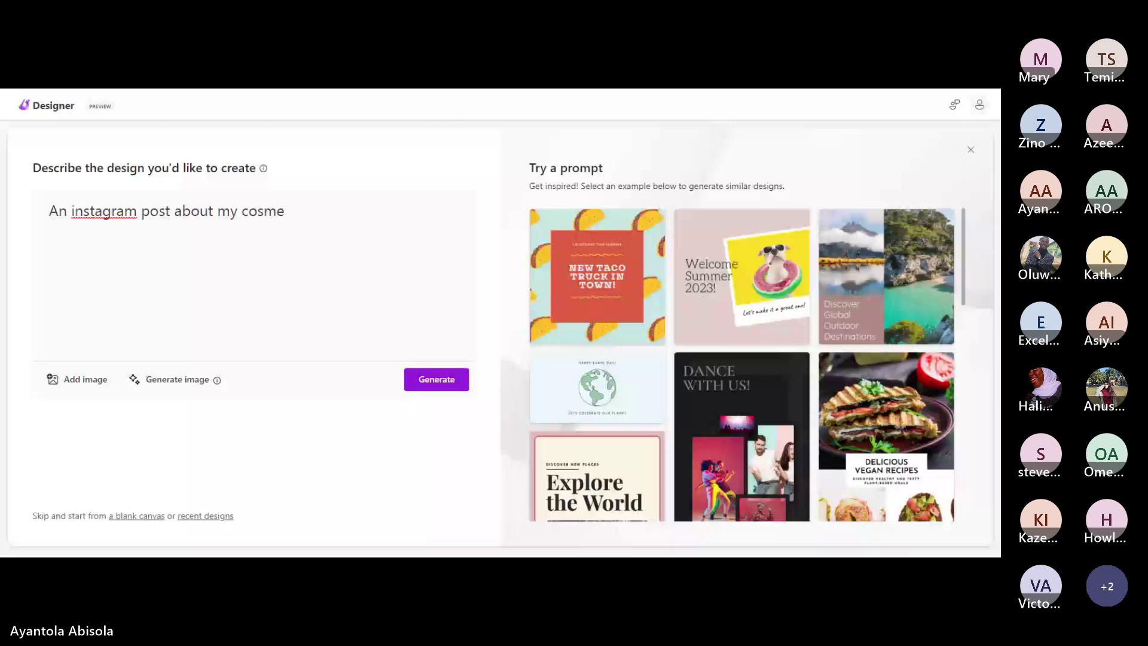
type("s")
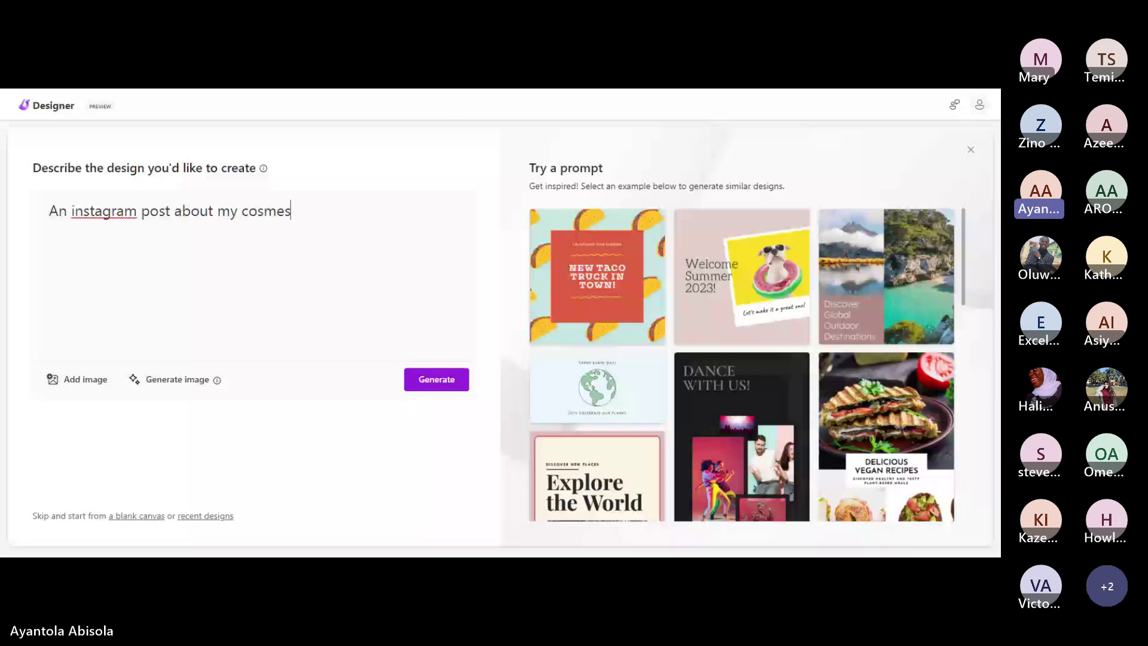
type("tic brand l")
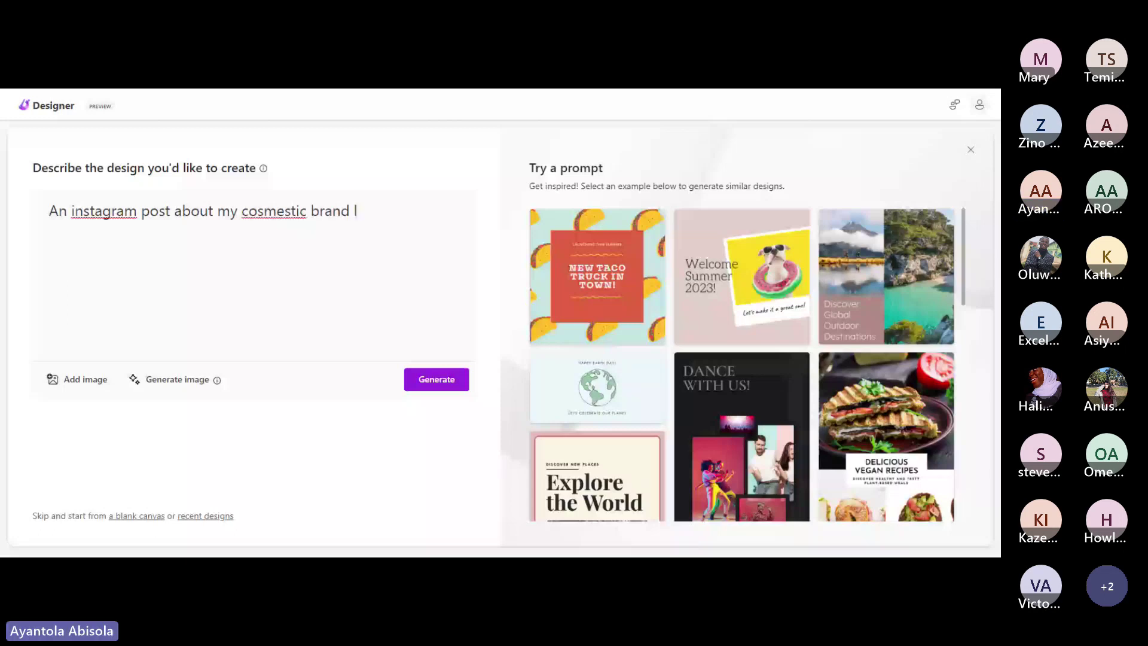
type("a")
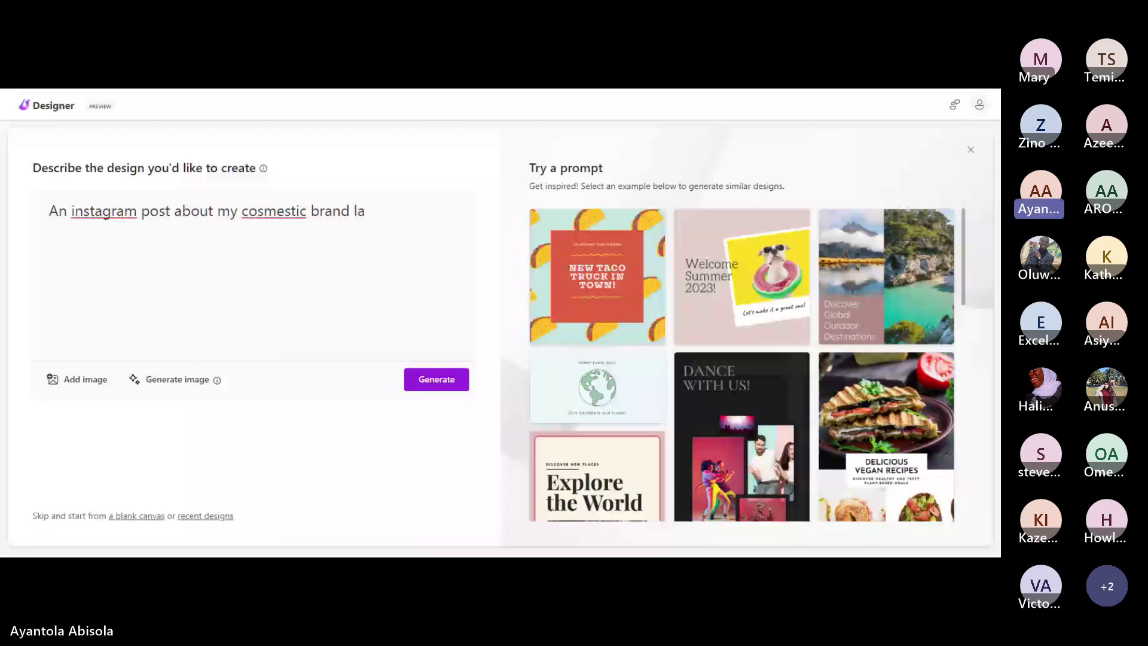
type("unching ")
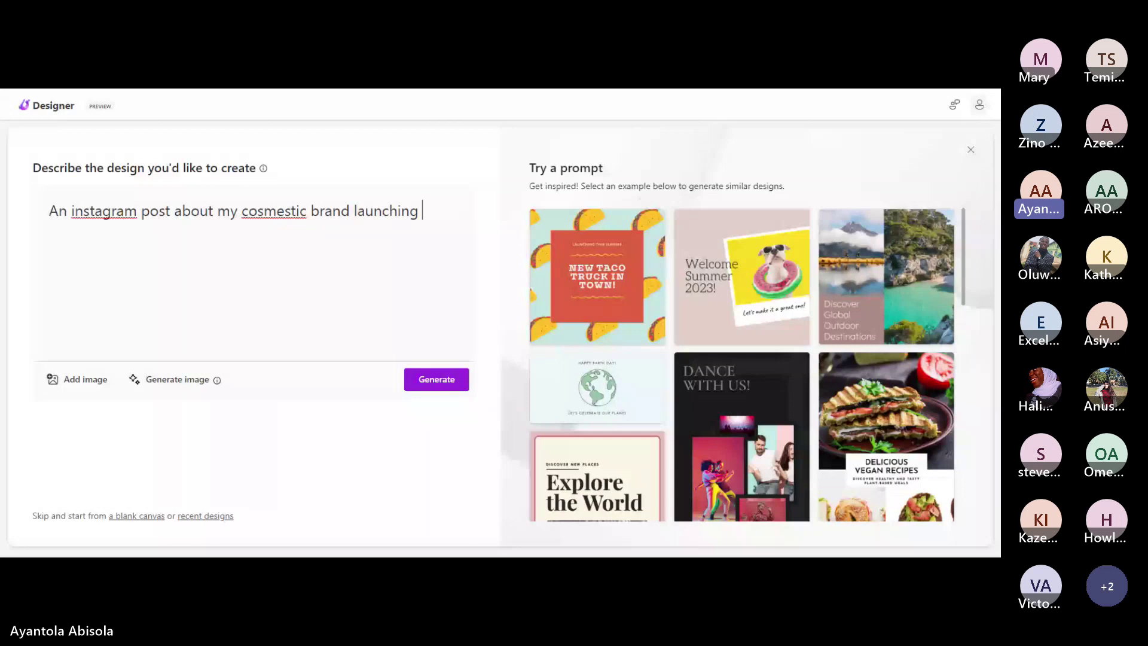
type("lu")
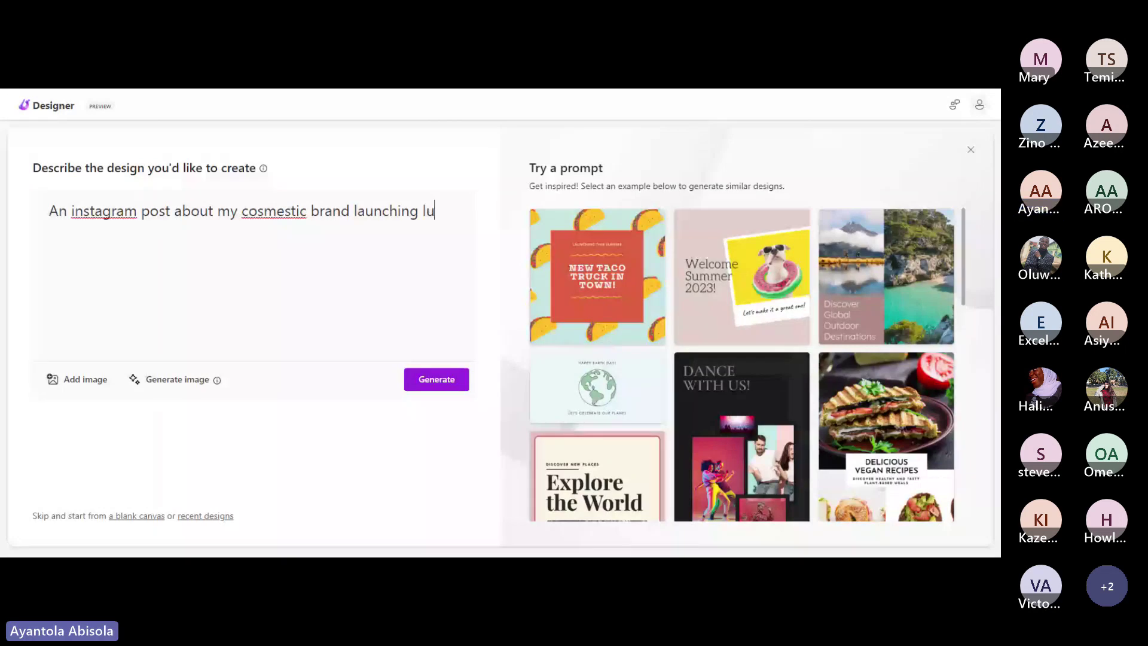
key("BackSpace")
key("BackSpace")
type("july")
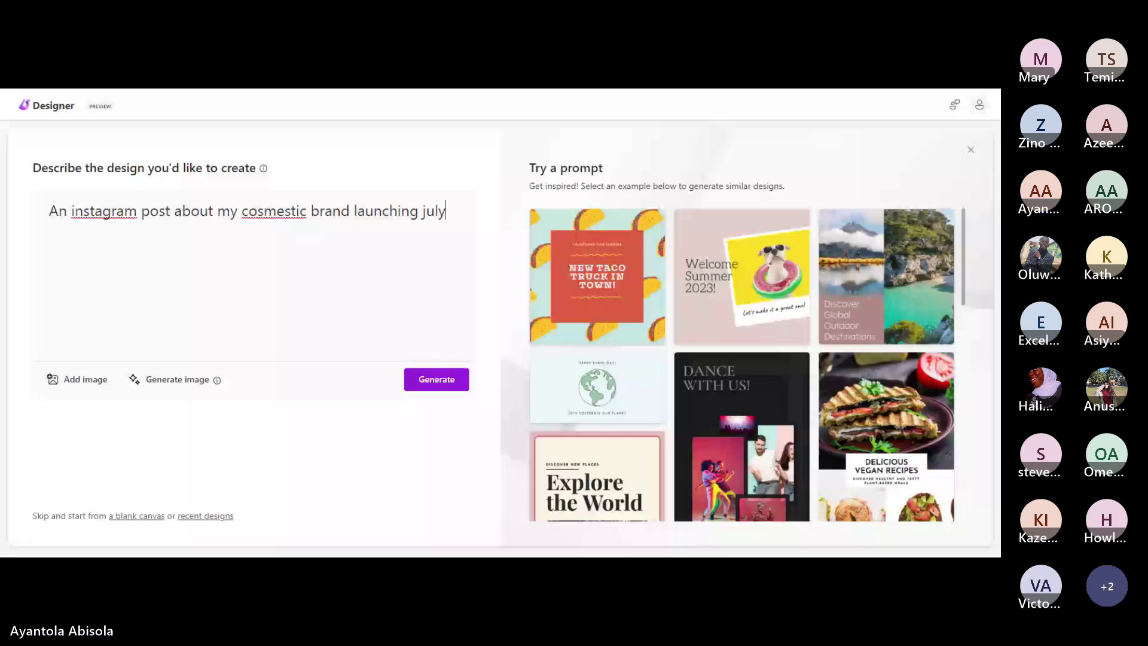
type(" 1s")
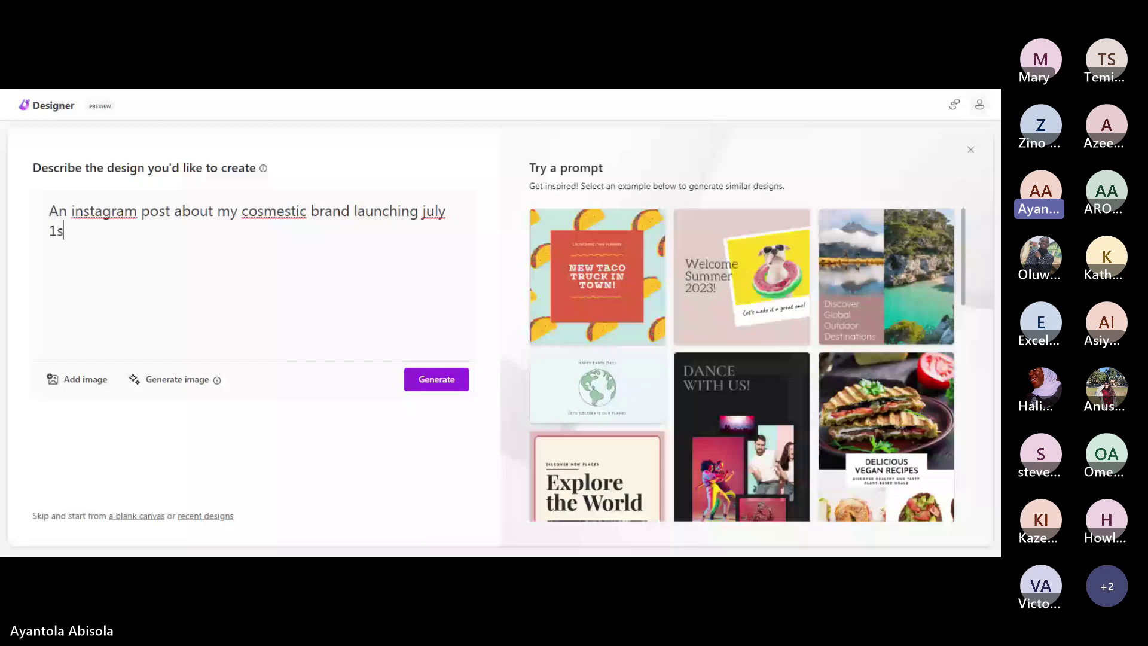
type("t")
left_click(277, 211)
key("BackSpace")
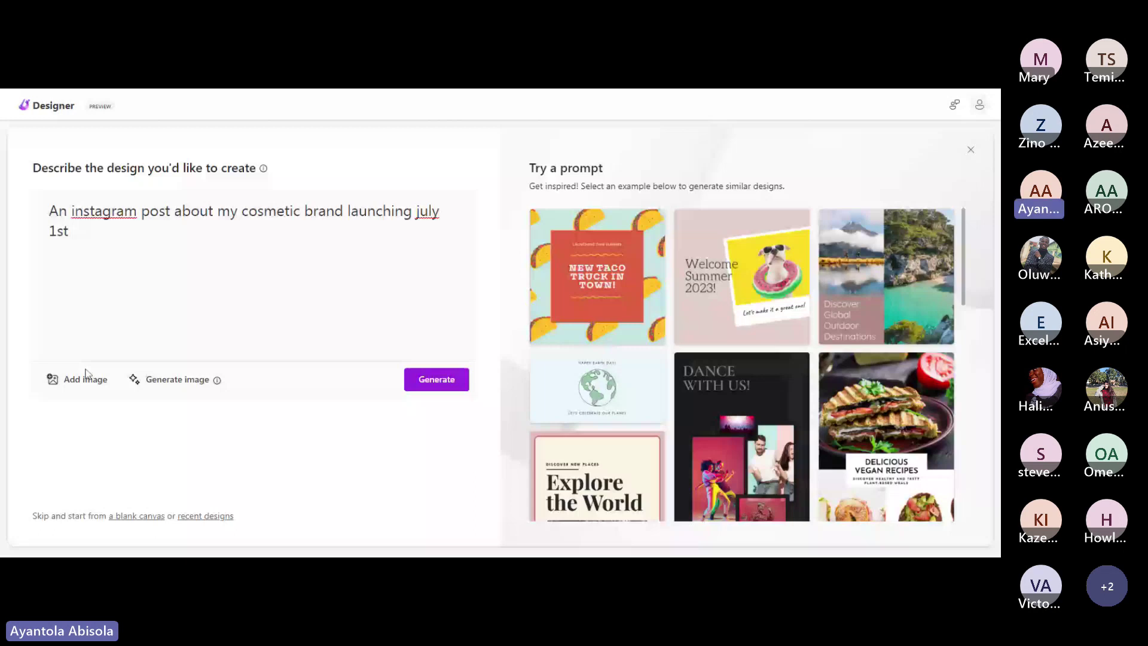
Generate designs from the description and open the taupe "Get Ready for Our Launch!" design with the round accessories photo for customizing.
key("Return")
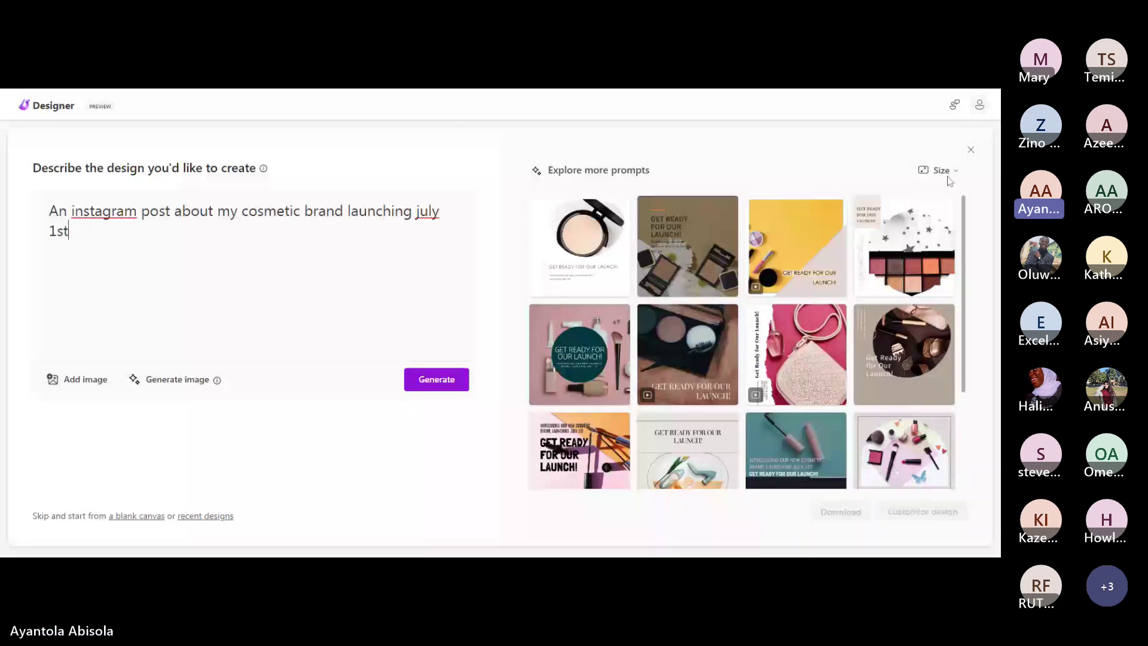
mouse_move(687, 353)
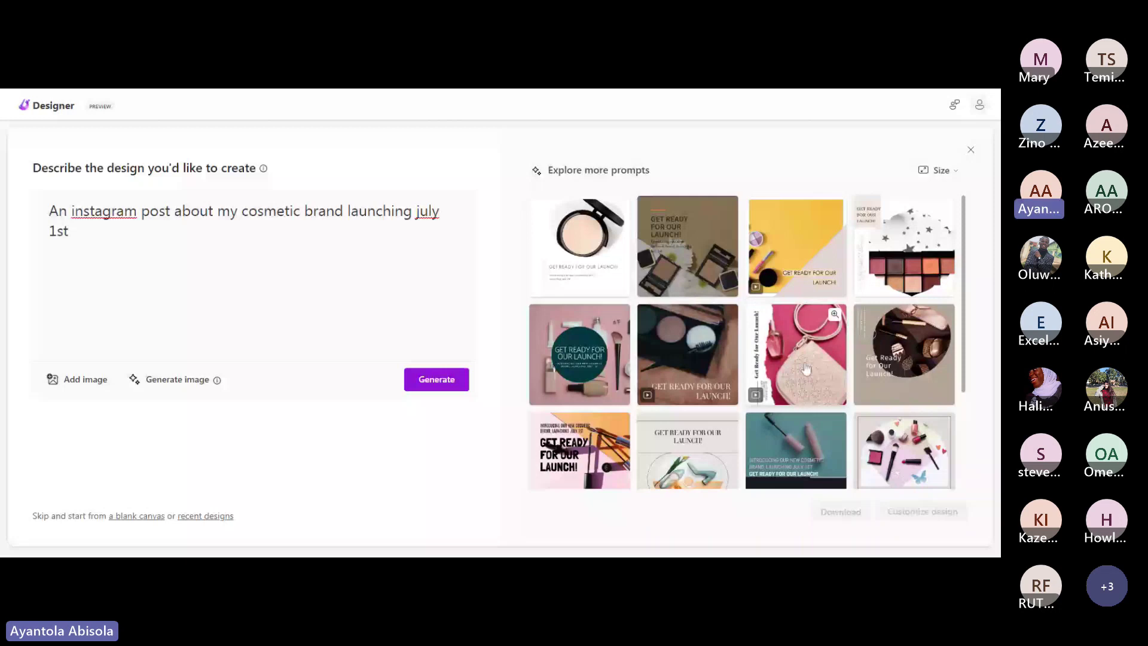
left_click(886, 350)
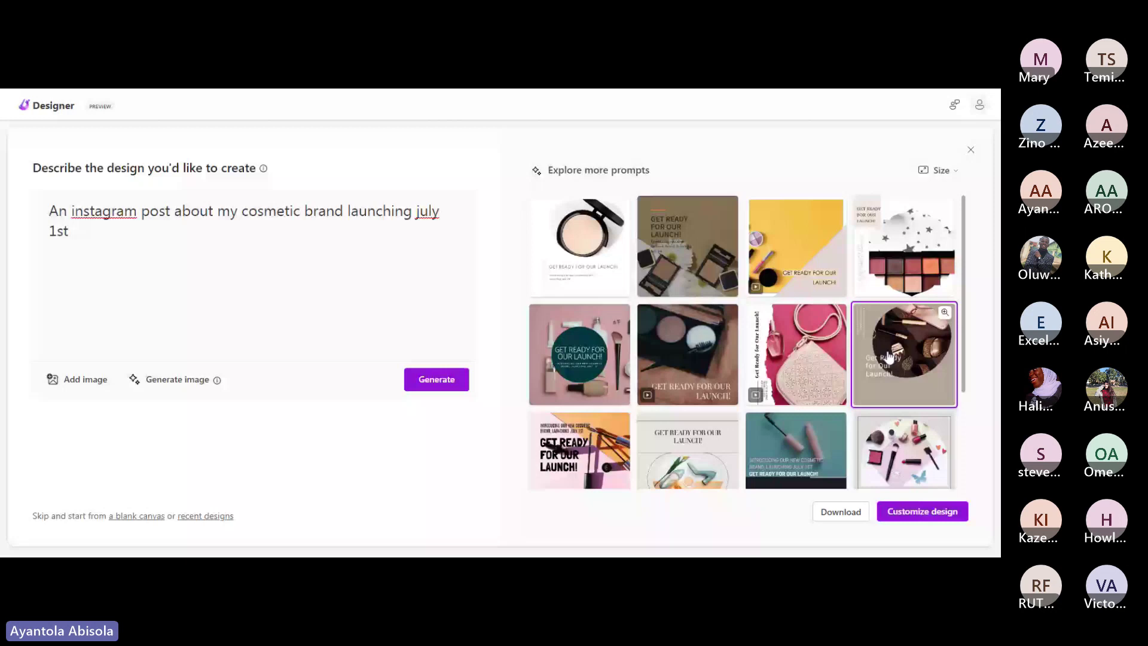
left_click(889, 357)
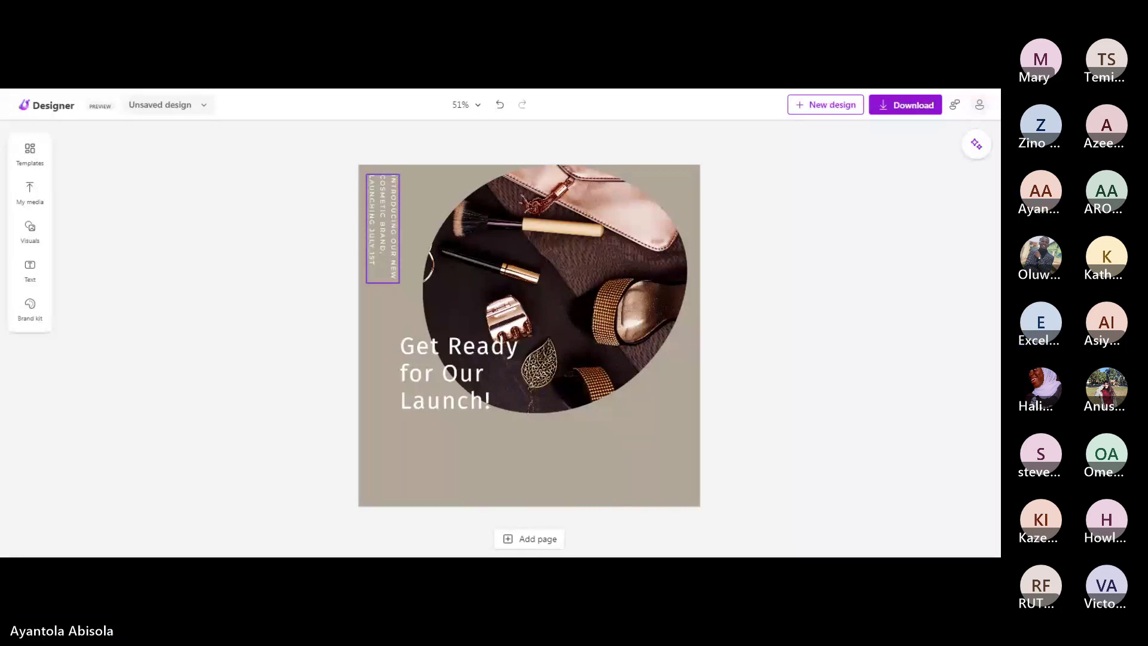
Select the small vertical "Introducing our new cosmetic brand" text beside the round photo and open it for editing.
left_click(383, 228)
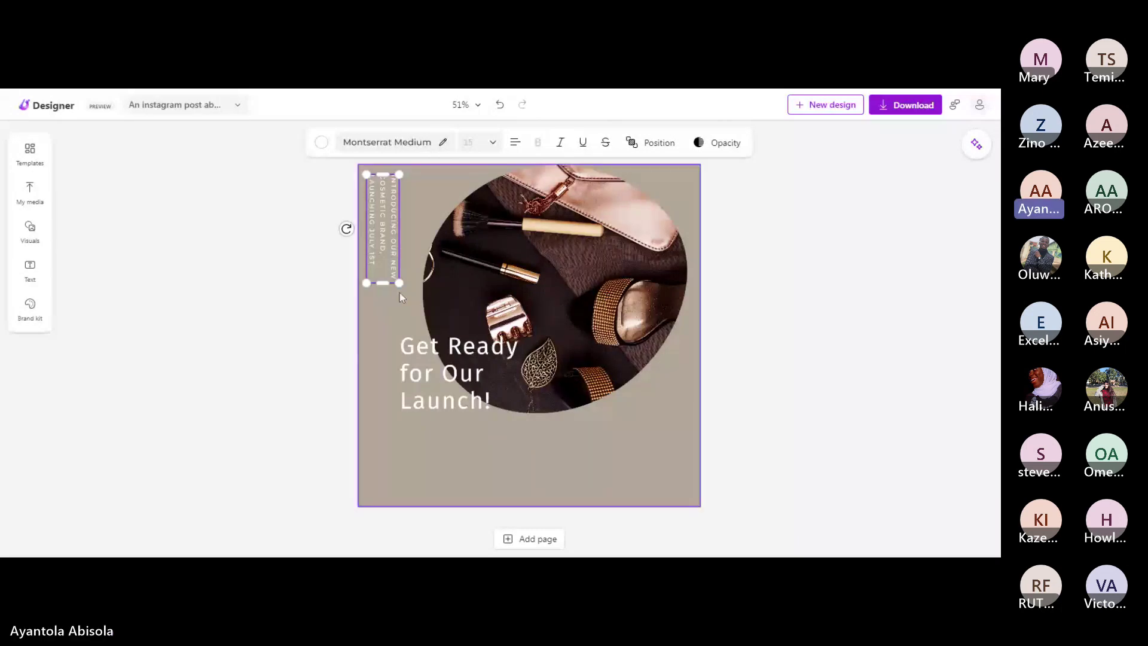
scroll(400, 292, "right", 2)
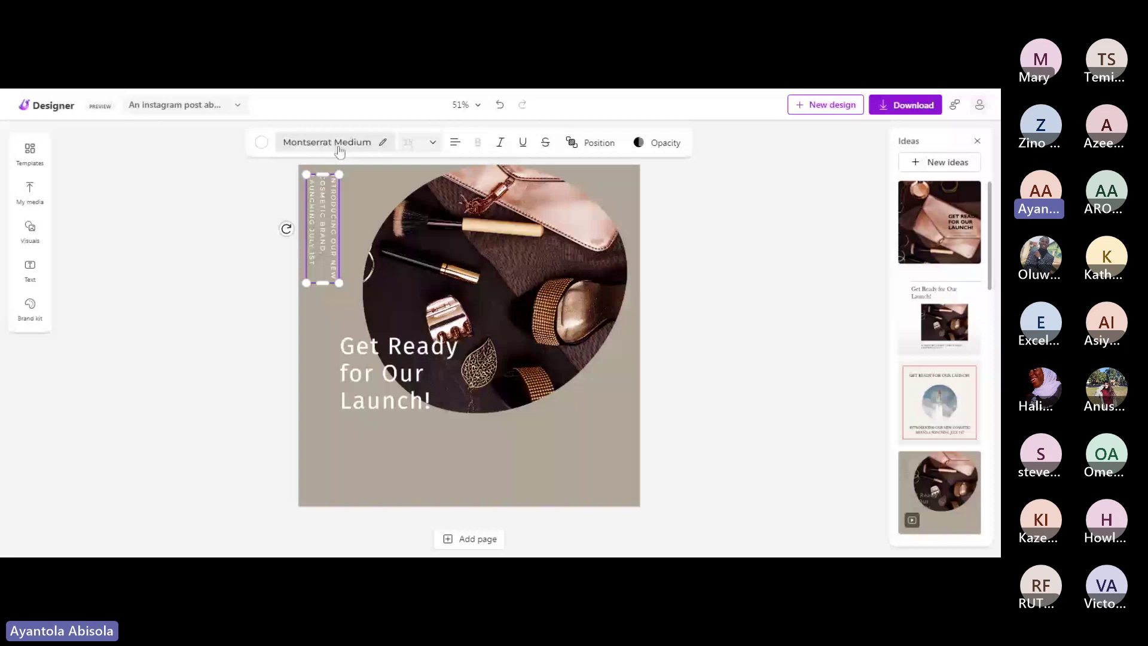
key("Escape")
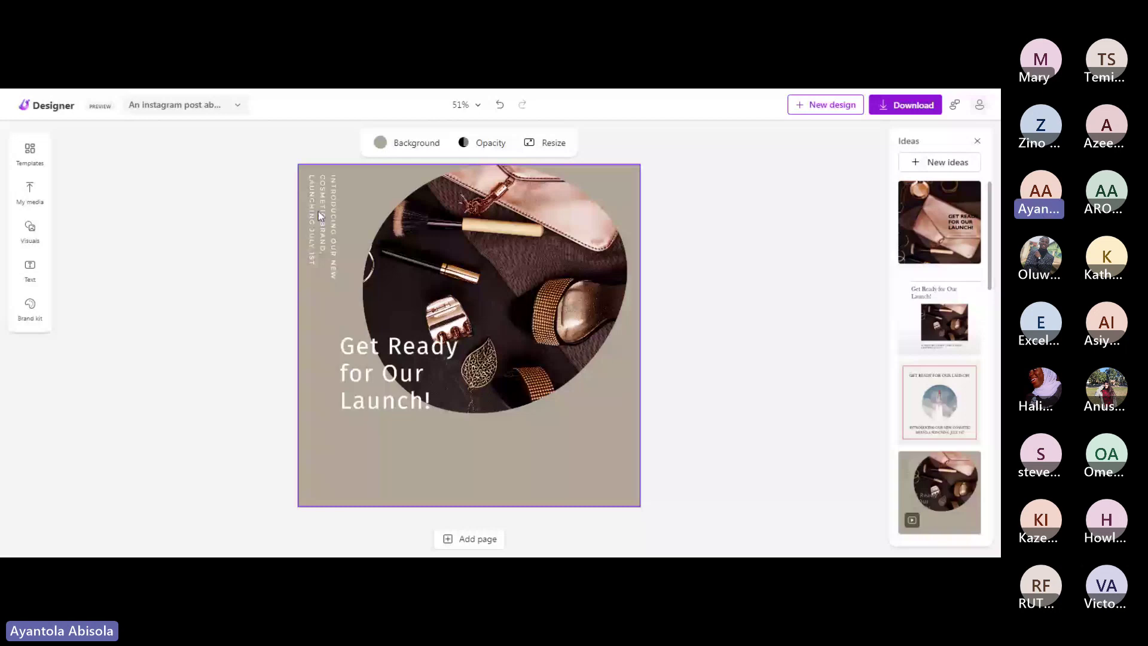
key("ctrl+a")
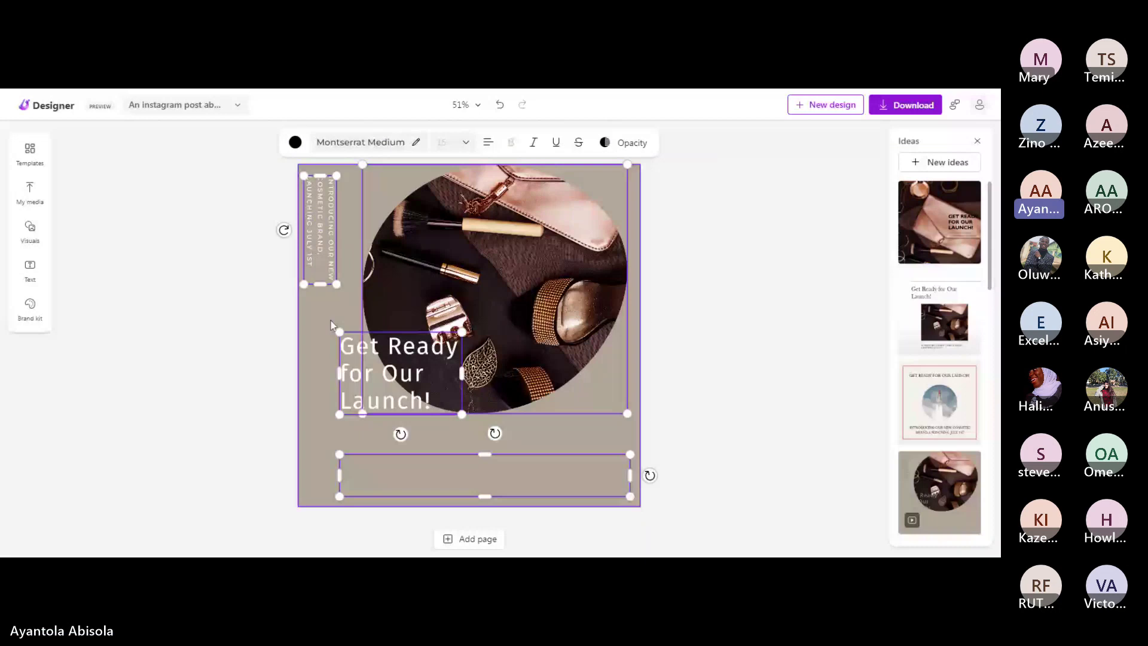
left_click(325, 214)
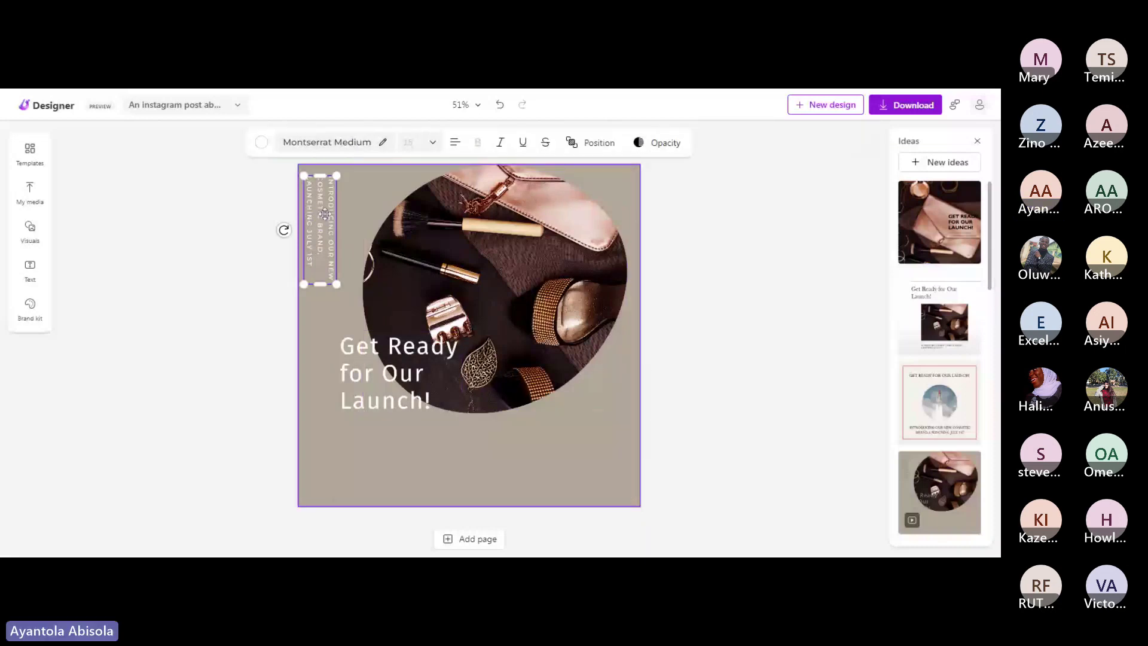
left_click(316, 237)
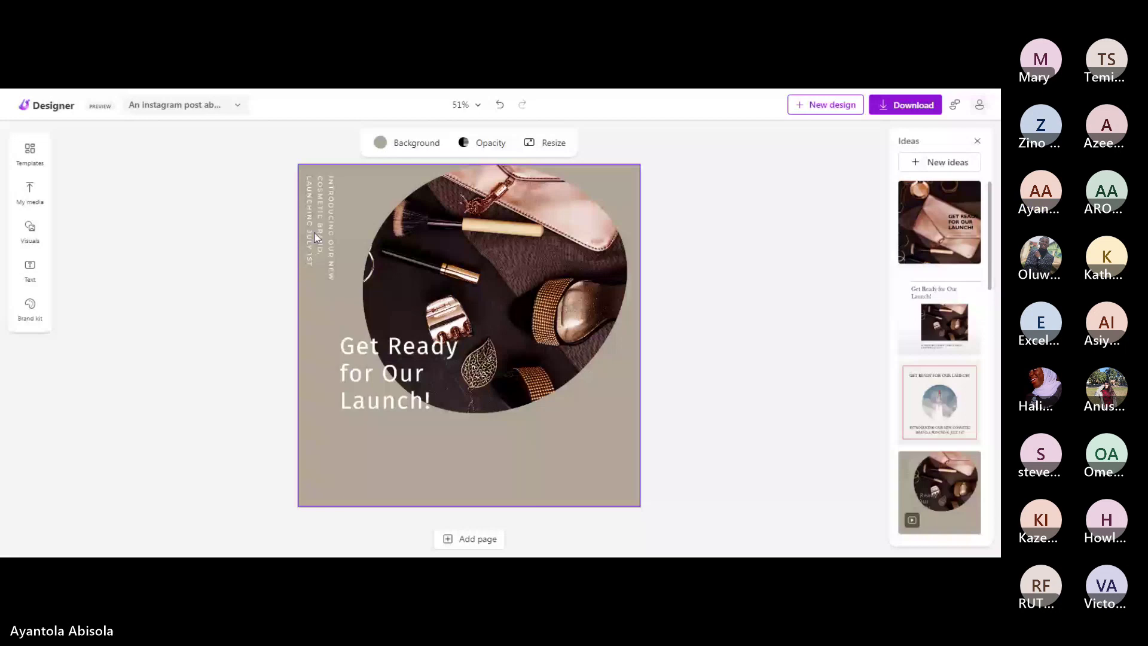
left_click(332, 245)
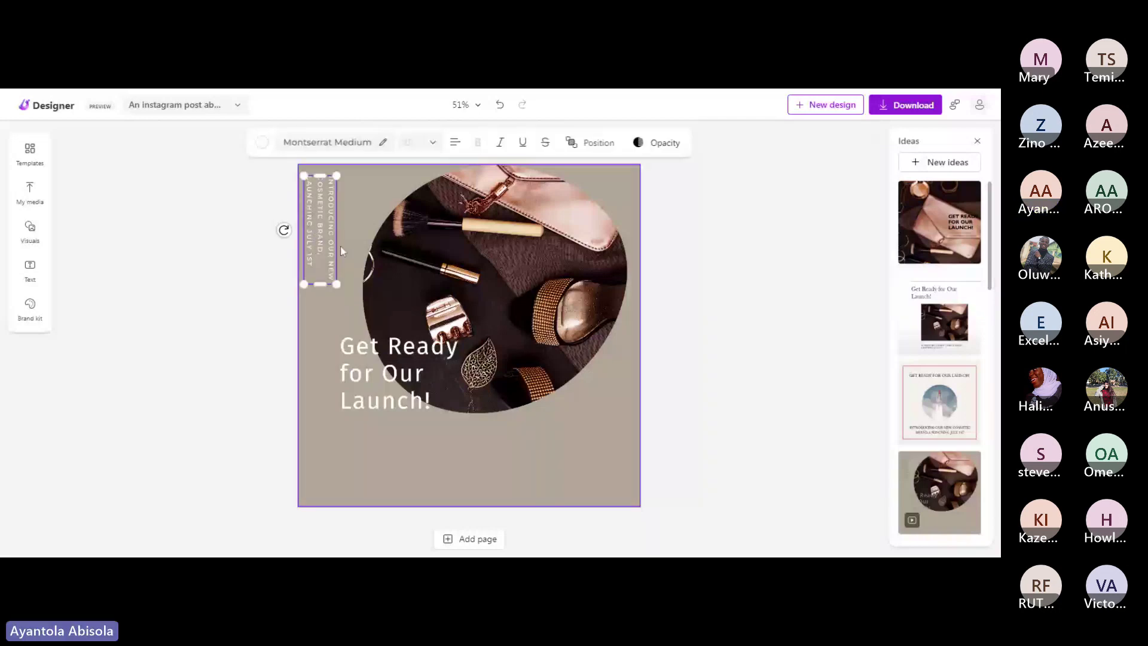
double_click(329, 208)
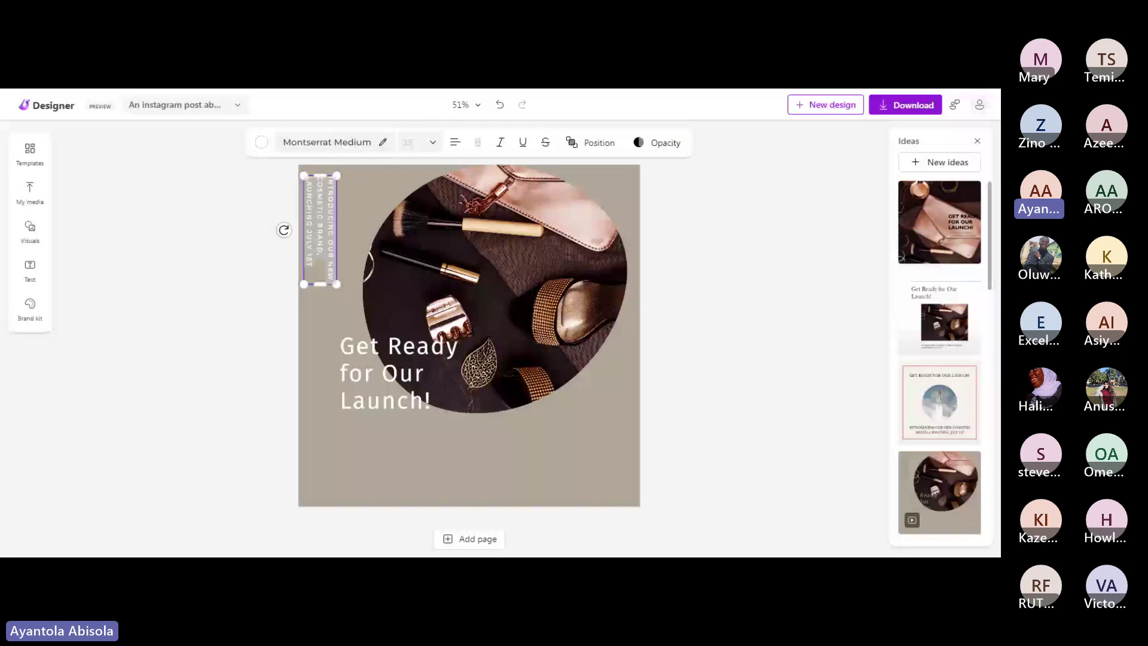
left_click(350, 212)
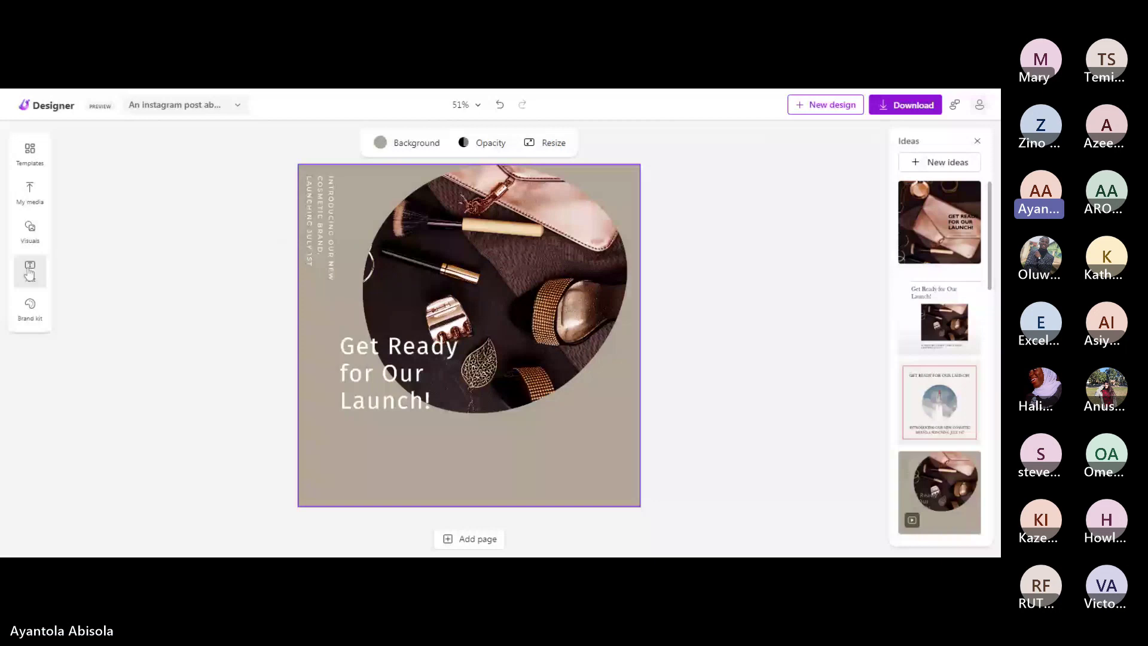
Show the options for adding text and look through the suggested design ideas for the launch post.
left_click(30, 271)
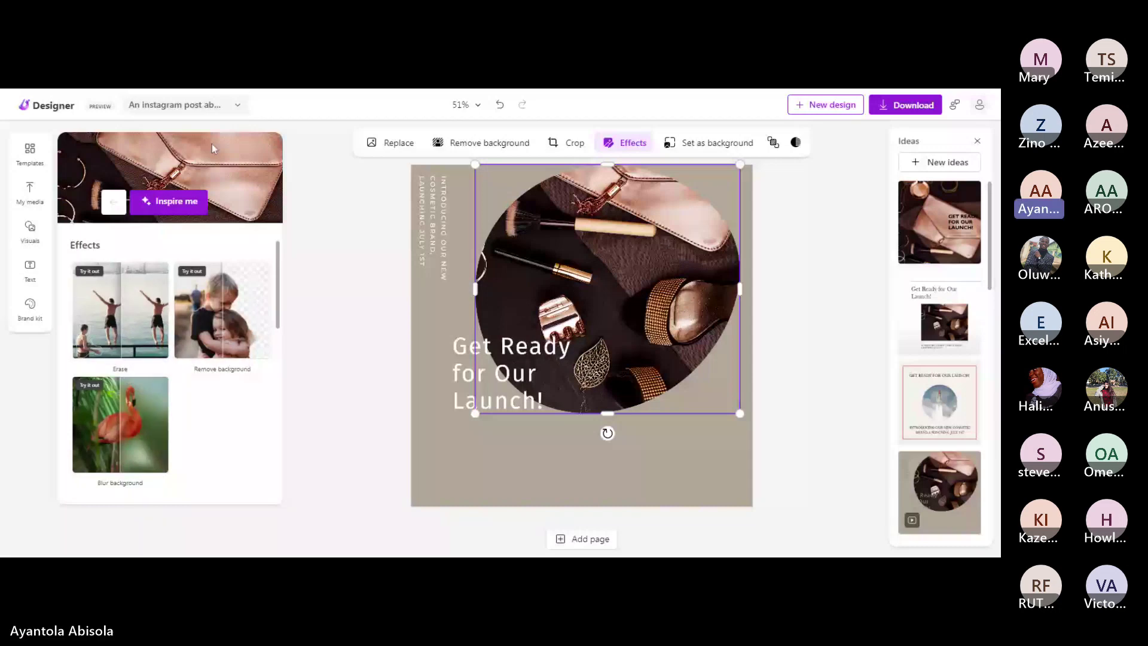
left_click(467, 213)
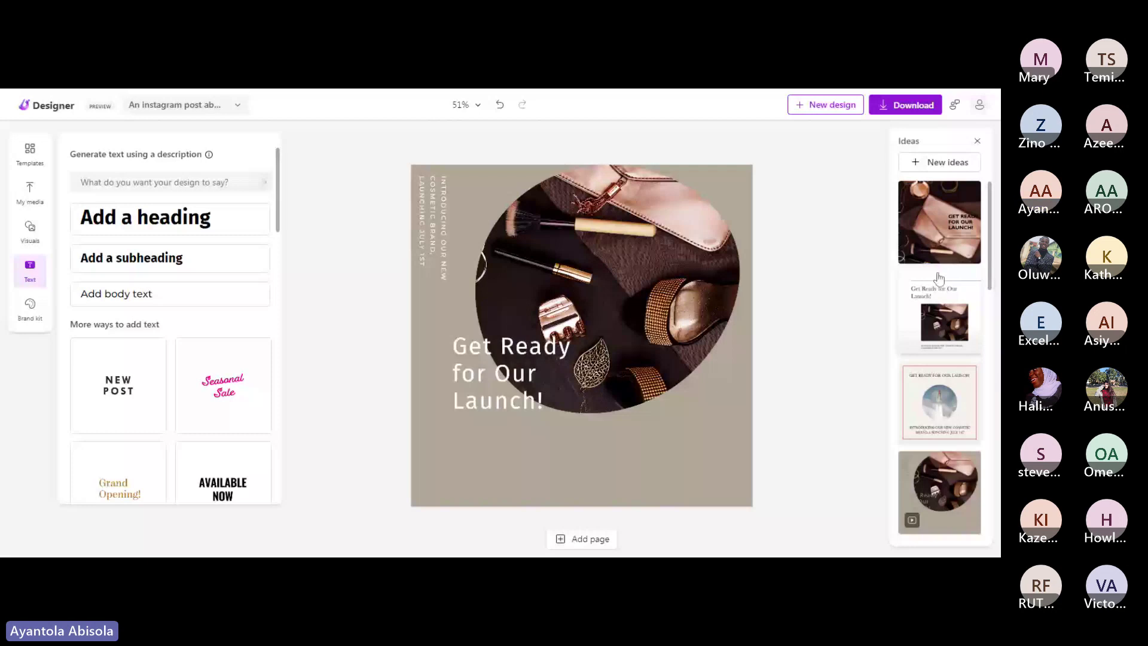
scroll(937, 277, "down", 2)
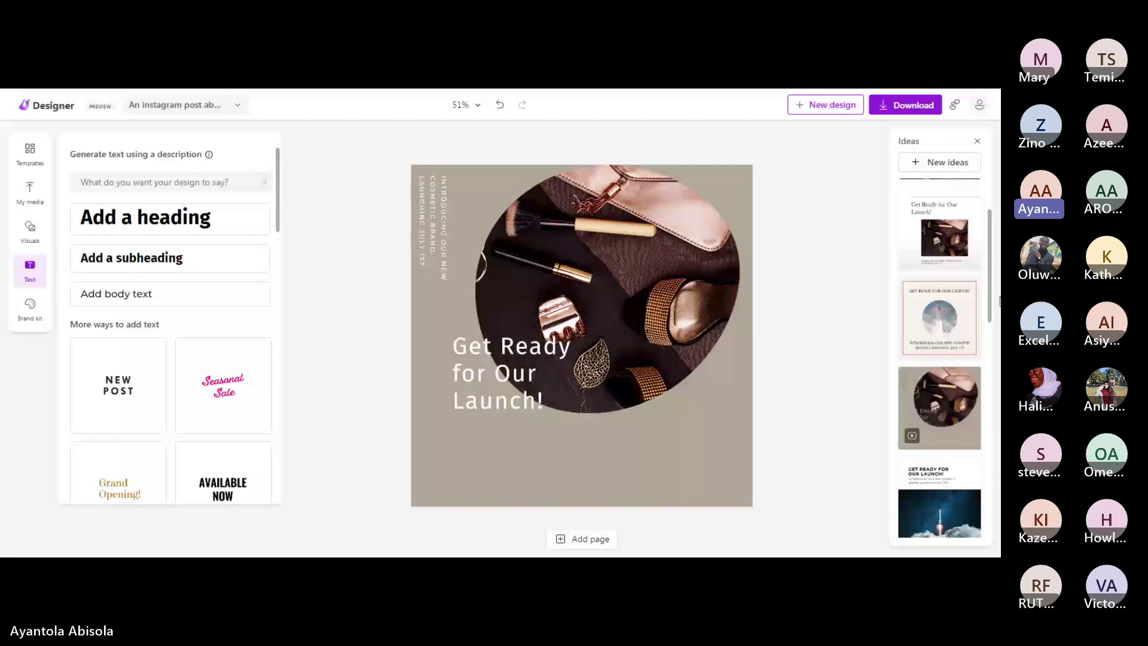
mouse_move(999, 300)
left_mouse_down()
mouse_move(999, 415)
mouse_move(981, 309)
left_mouse_up()
scroll(958, 238, "up", 3)
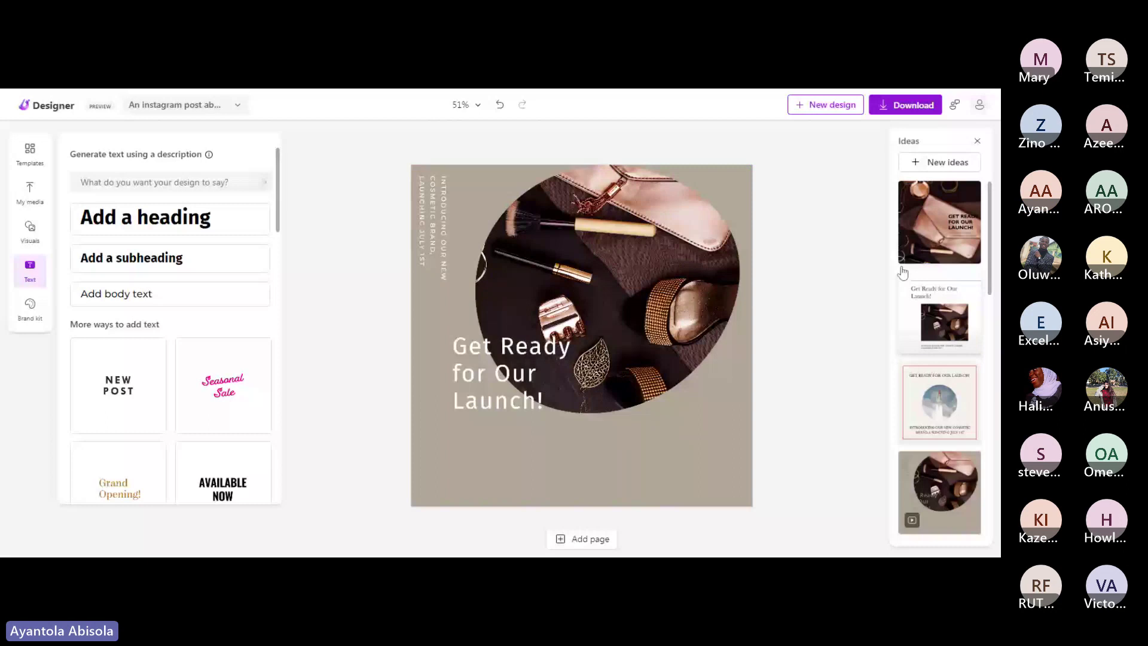
scroll(903, 272, "down", 5)
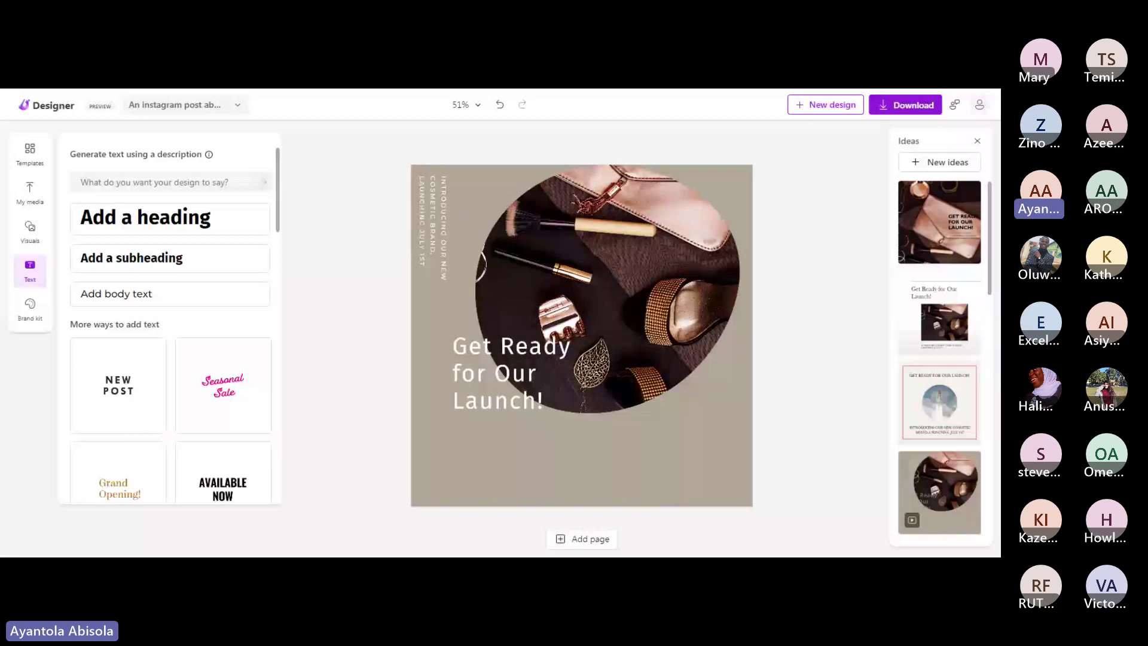
left_click(446, 206)
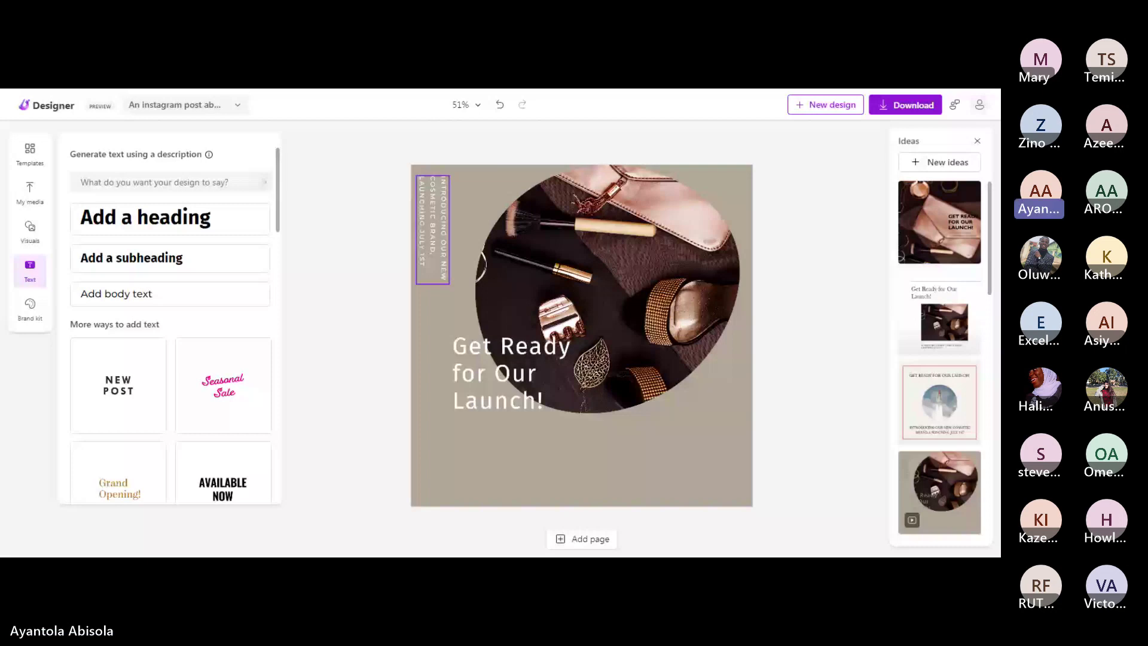
left_click(333, 171)
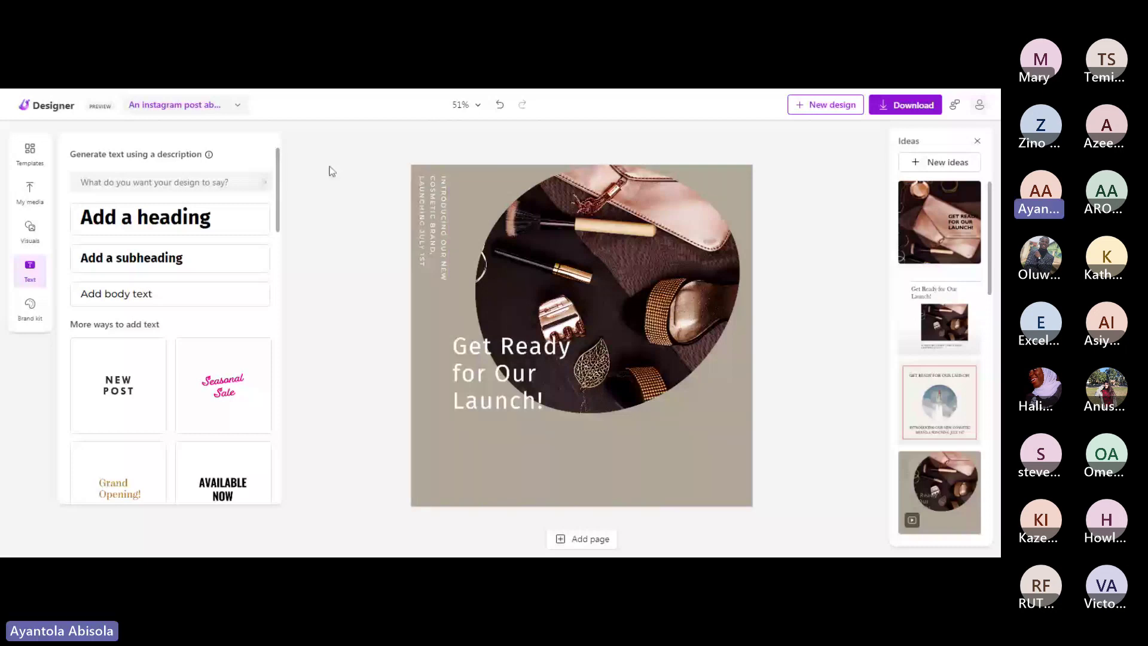